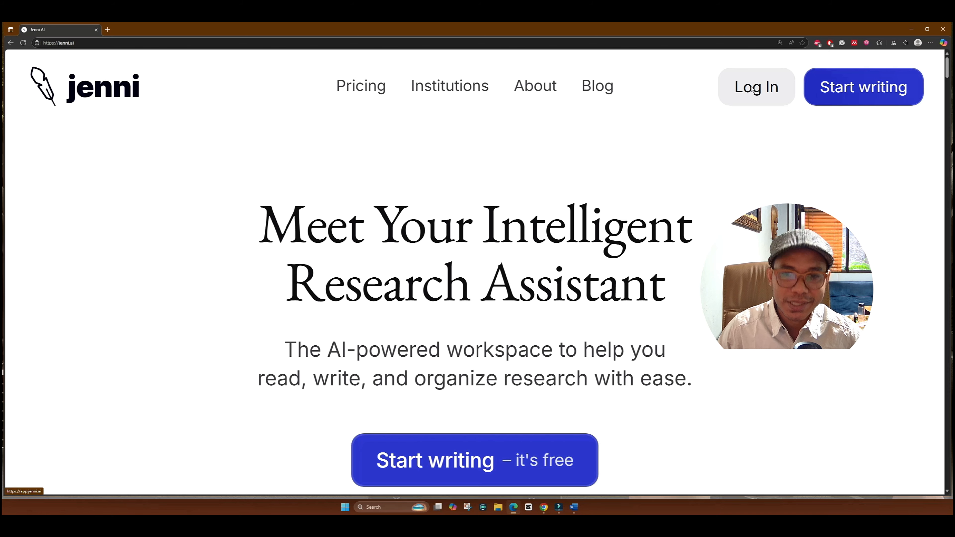
# Step: Log in to Jenni and copy the full thesis title from the cover page of the SKRIPSI document in Word
pyautogui.click(752, 87)
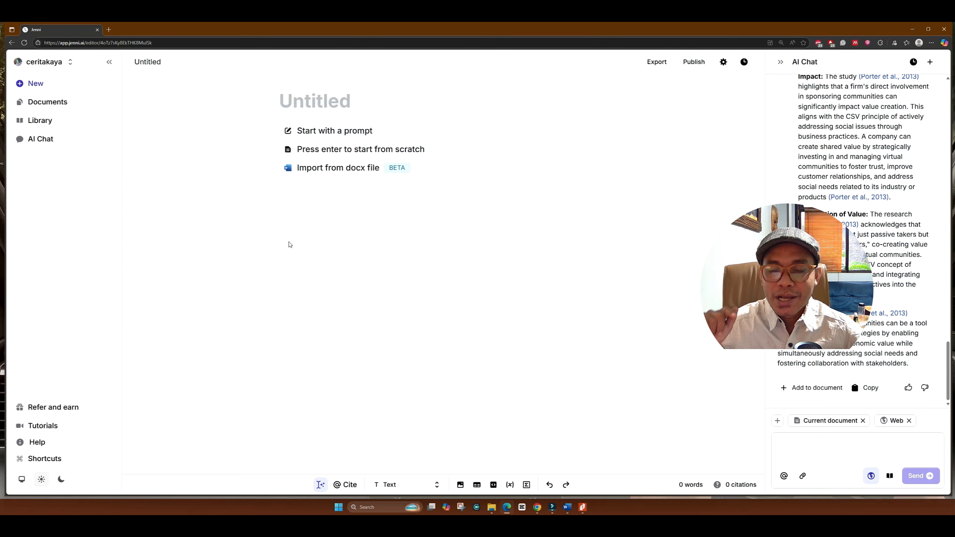
pyautogui.click(567, 507)
pyautogui.tripleClick(663, 195)
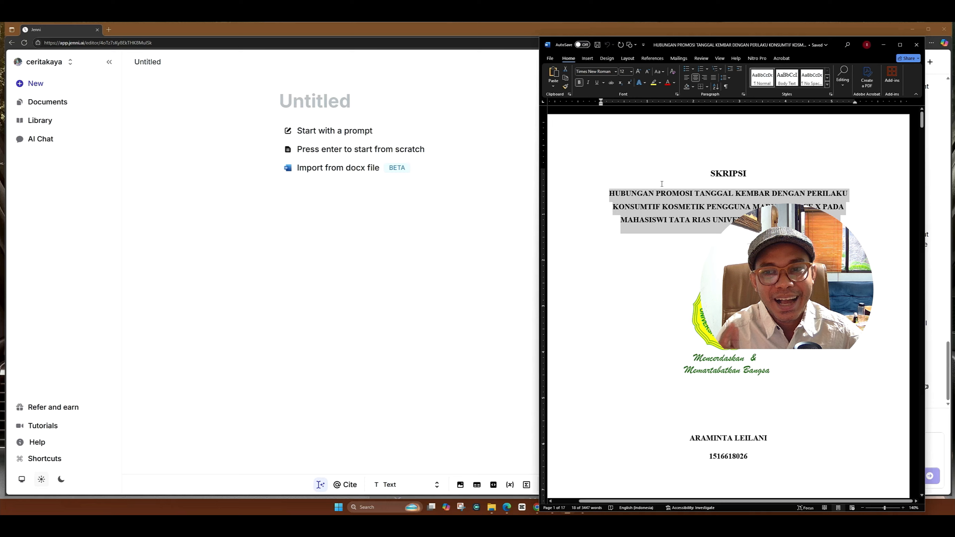
pyautogui.click(677, 197)
pyautogui.moveTo(610, 194); pyautogui.dragTo(839, 220)
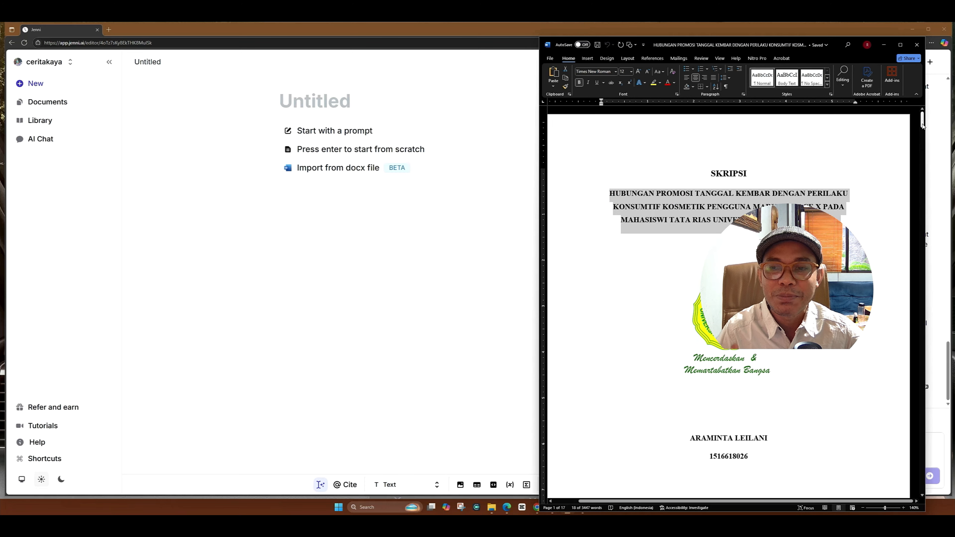
pyautogui.moveTo(921, 121); pyautogui.dragTo(921, 149)
# Step: Title the Jenni document "HUBUNGAN PROMOSI TANGGAL KEMBAR DENGAN PERILAKU KONSUMTIF KOSMETIK PENGGUNA MARKETPLACE X PADA MAHASISWI TATA RIAS UNIVERSITAS NEGERI JAKARTA" and collapse the sidebar
pyautogui.click(299, 101)
pyautogui.write('HUBUNGAN PROMOSI TANGGAL KEMBAR DENGAN PERILAKU KONSUMTIF KOSMETIK PENGGUNA MARKETPLACE X PADA MAHASISWI TATA RIAS UNIVERSITAS NEGERI JAKARTA')
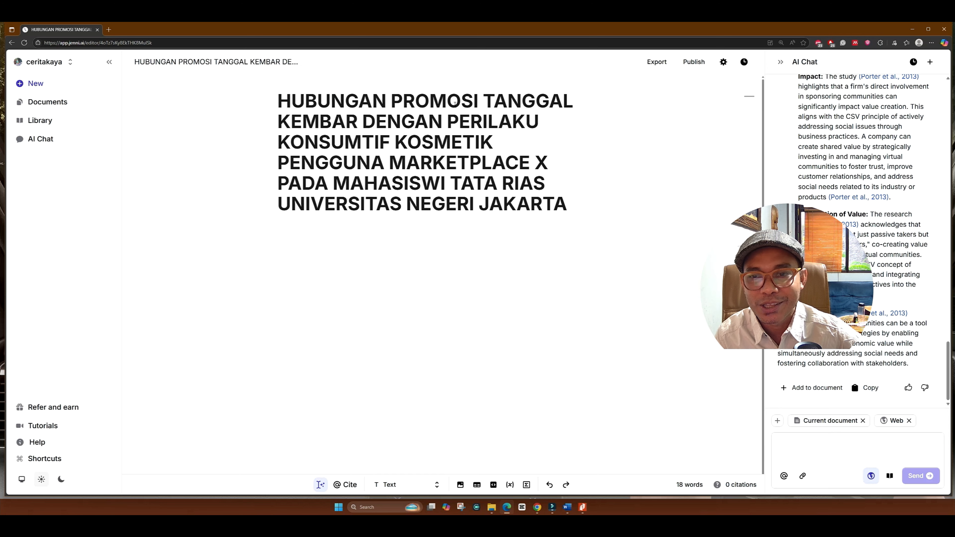
pyautogui.click(105, 62)
# Step: Build the opening paragraph below the title by accepting AI-suggested cited sentences, from promotional strategies through TikTok's user base in Indonesia
pyautogui.click(197, 235)
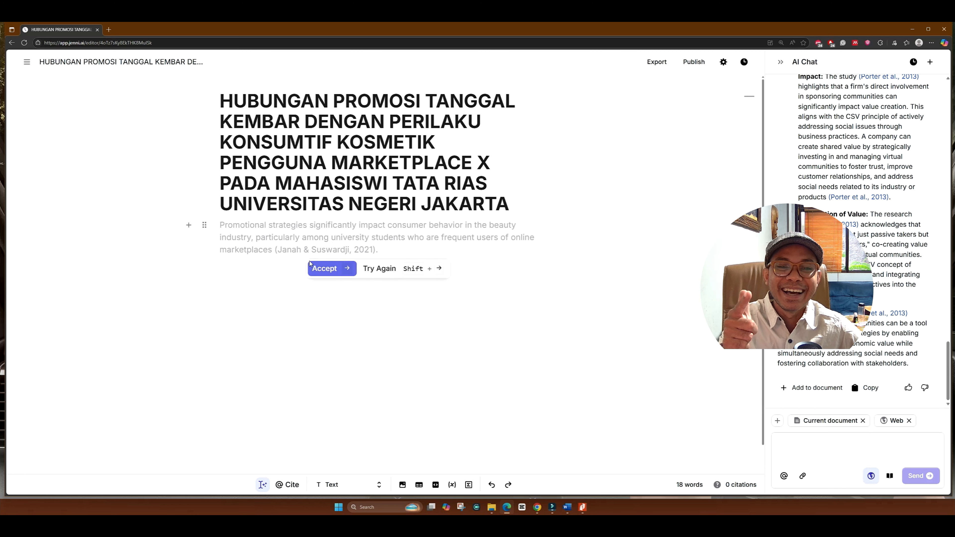
pyautogui.click(319, 273)
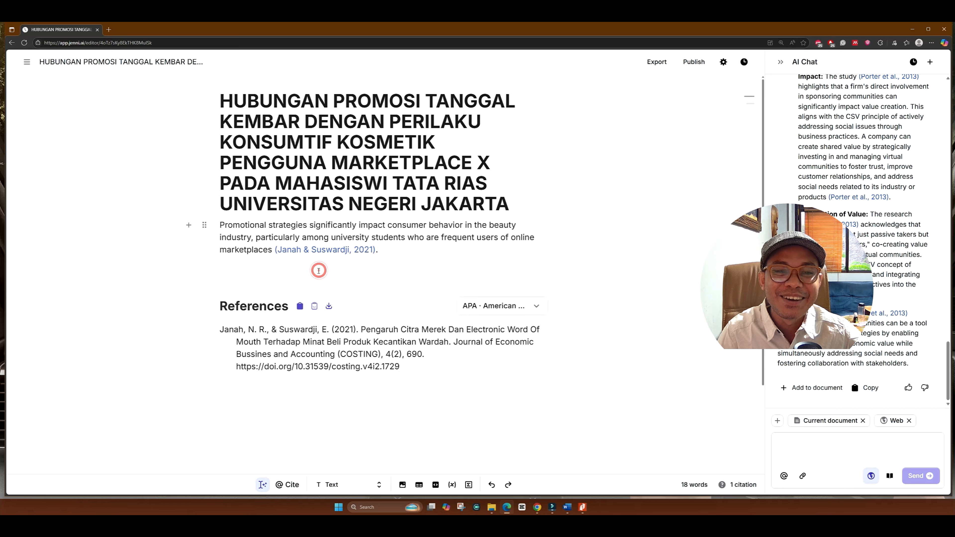
pyautogui.moveTo(364, 247)
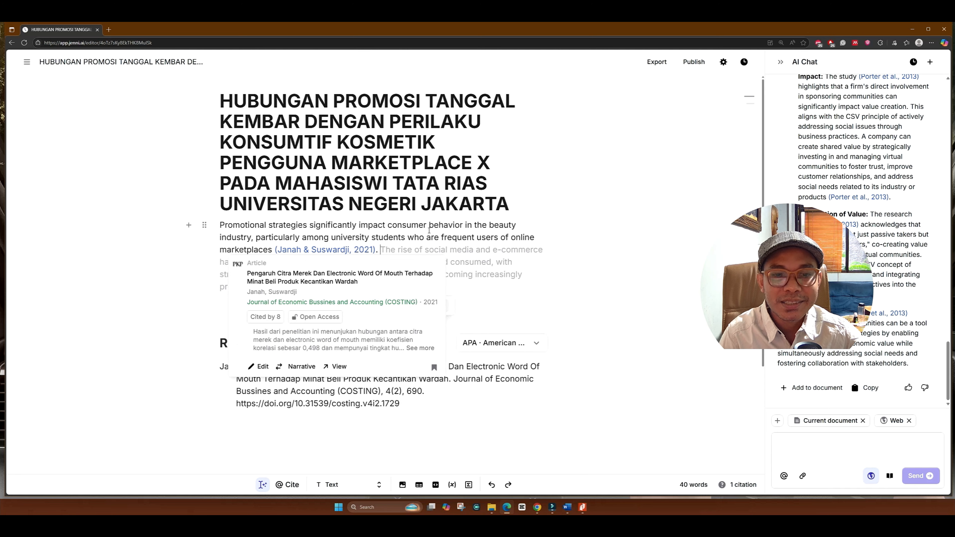
pyautogui.click(329, 305)
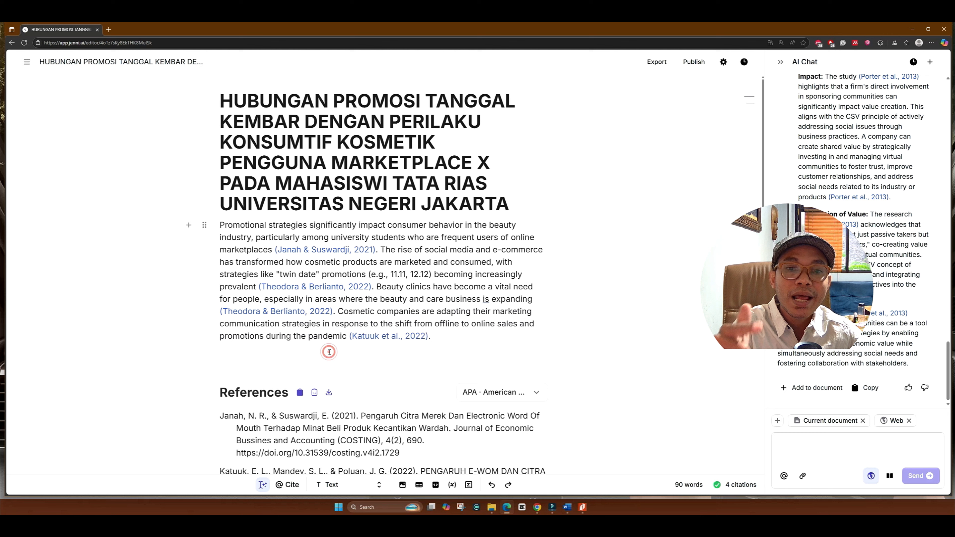
pyautogui.click(329, 350)
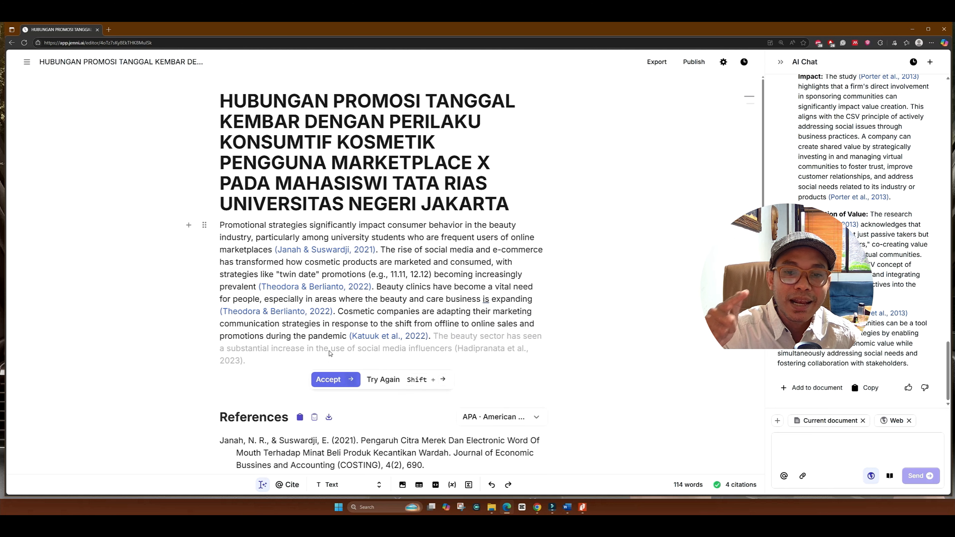
pyautogui.click(329, 380)
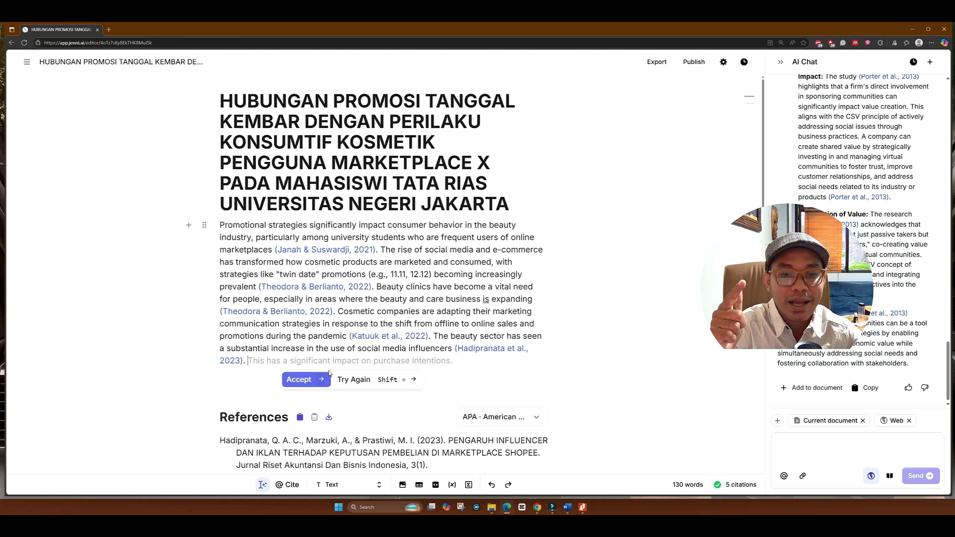
pyautogui.click(298, 380)
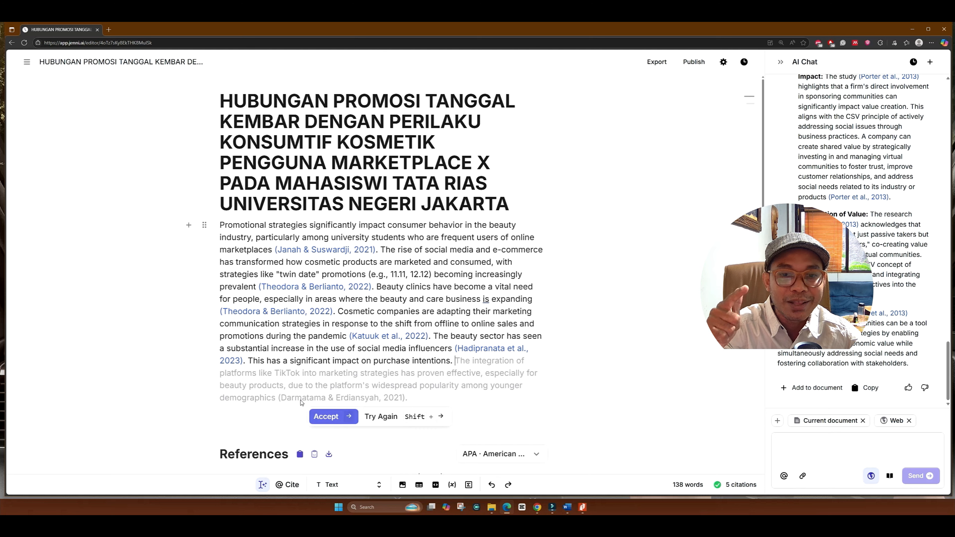
pyautogui.click(316, 416)
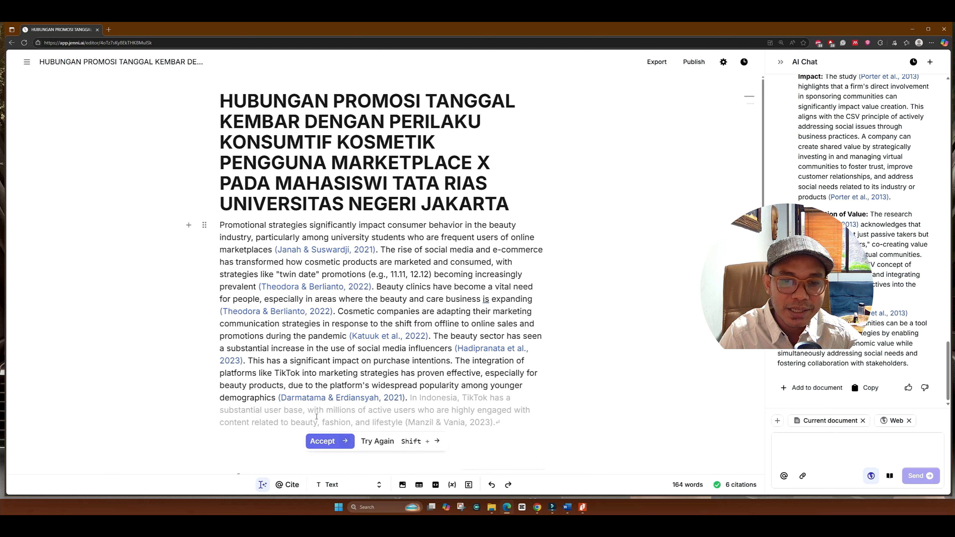
pyautogui.click(323, 440)
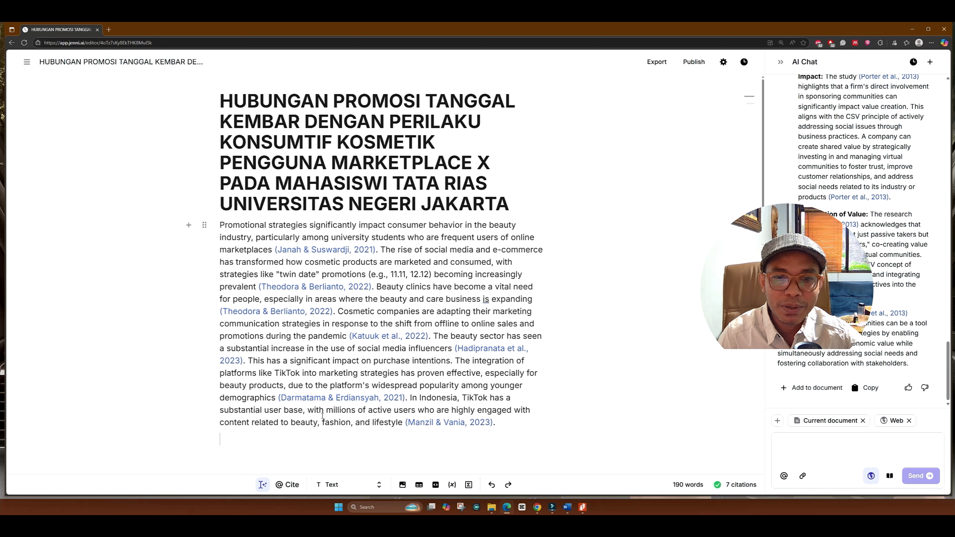
# Step: Accept further AI suggestions for a second paragraph on twin date promotions and a third paragraph on social media platforms for marketers
pyautogui.click(323, 449)
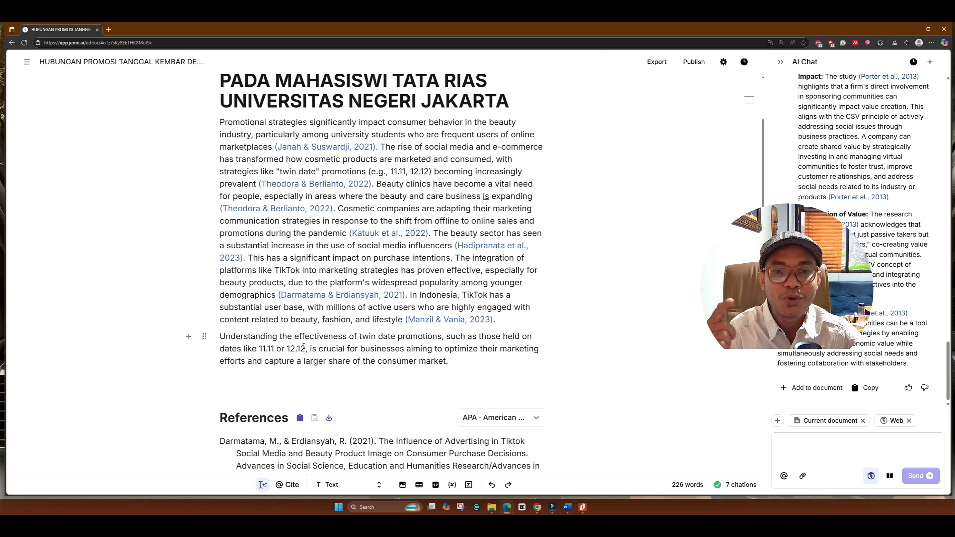
pyautogui.click(327, 402)
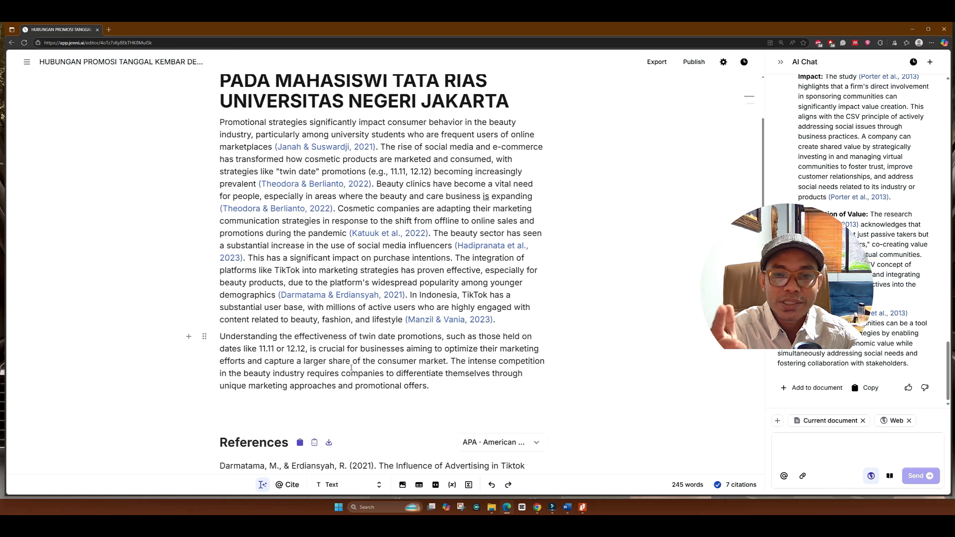
pyautogui.click(324, 395)
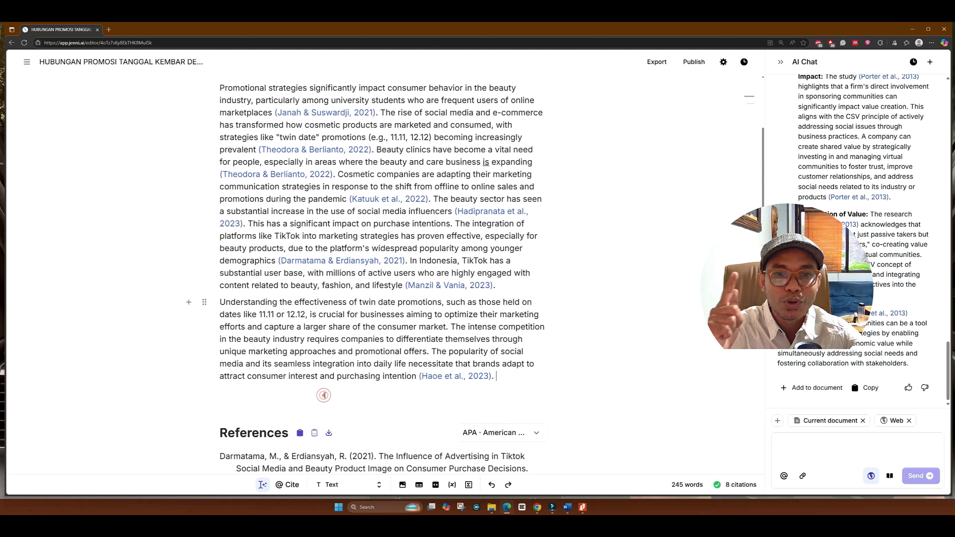
pyautogui.scroll(-2, 333, 371)
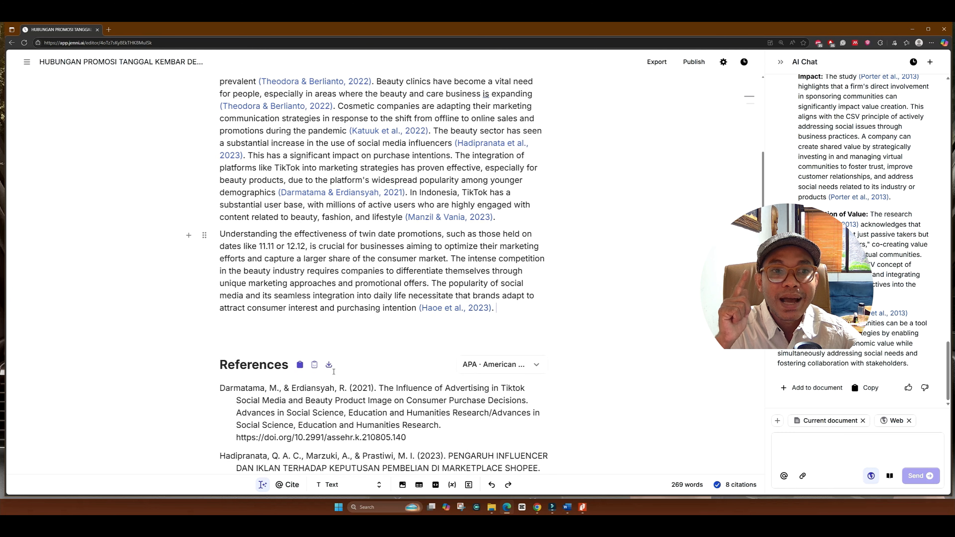
pyautogui.click(326, 351)
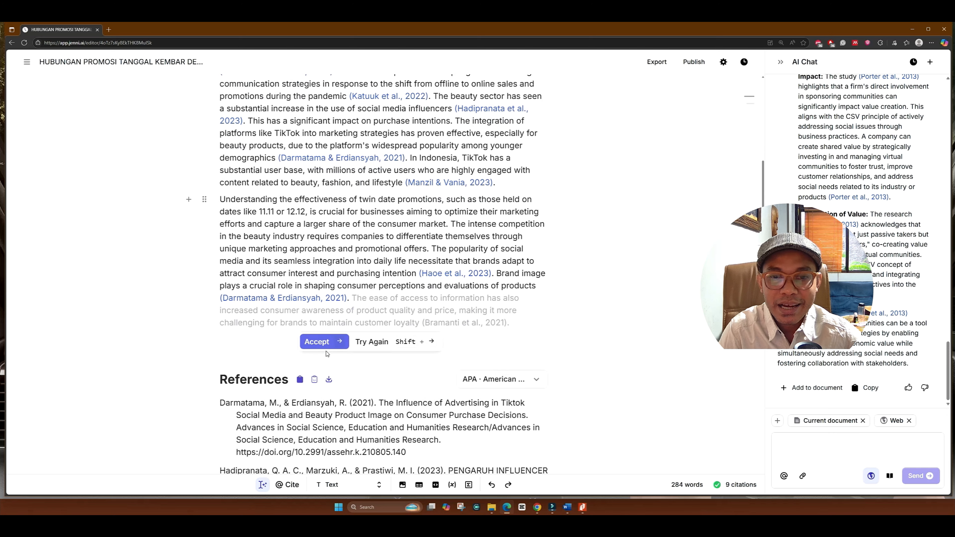
pyautogui.click(322, 338)
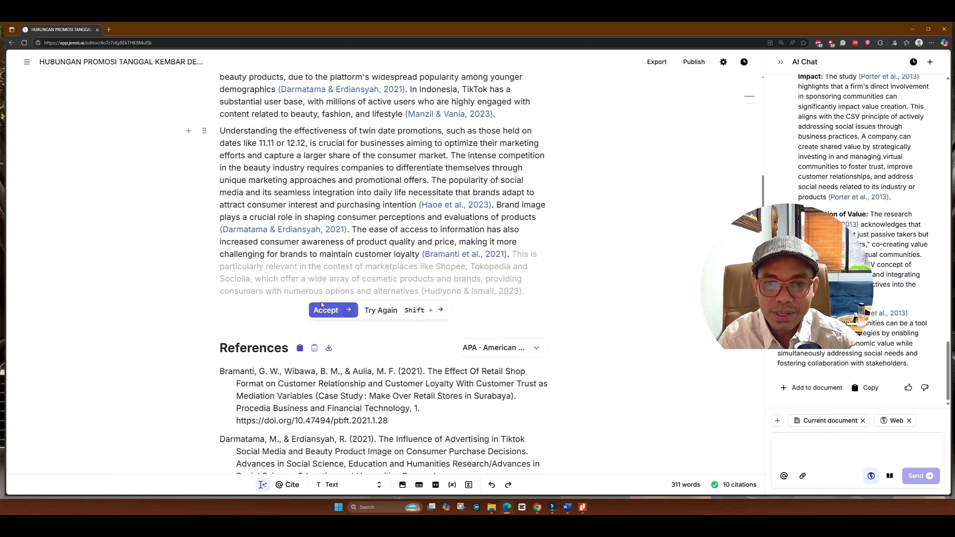
pyautogui.click(321, 307)
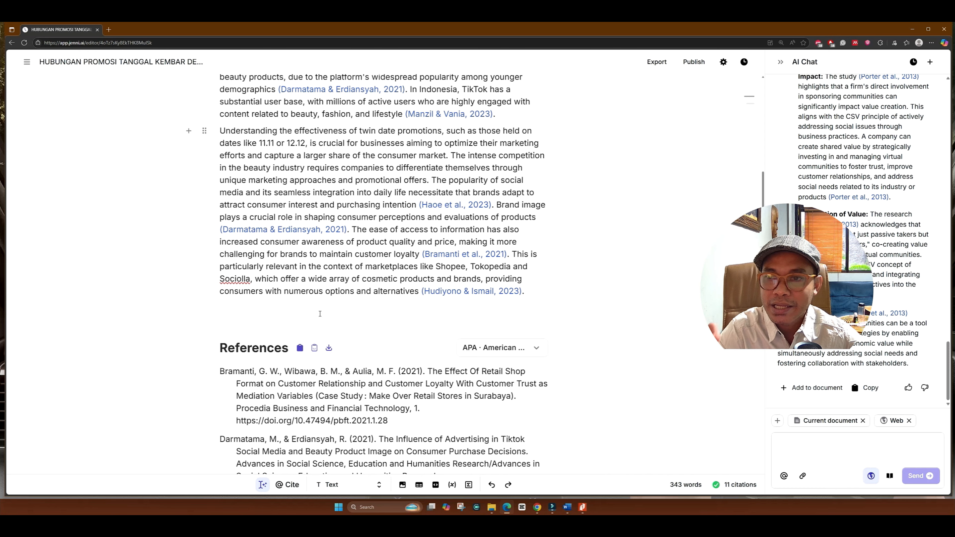
pyautogui.click(320, 346)
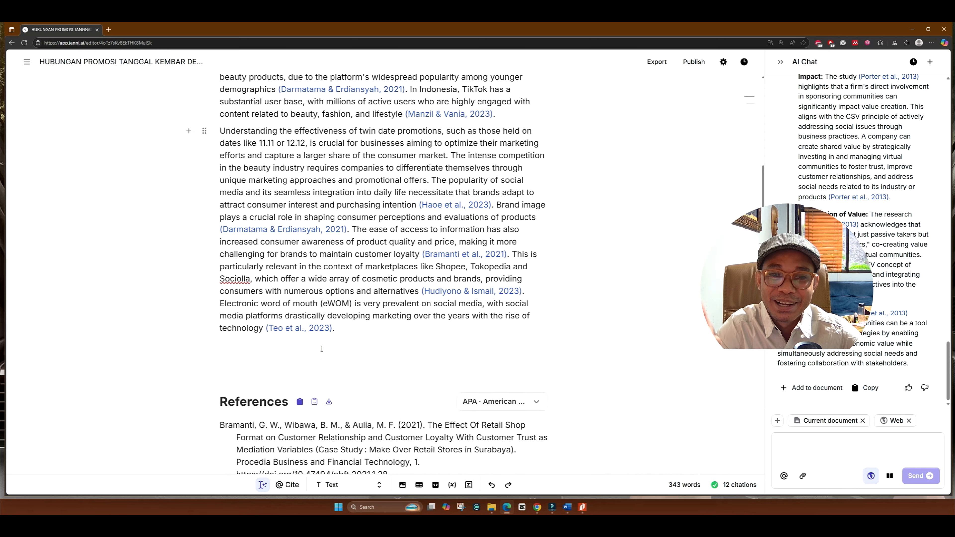
pyautogui.click(322, 349)
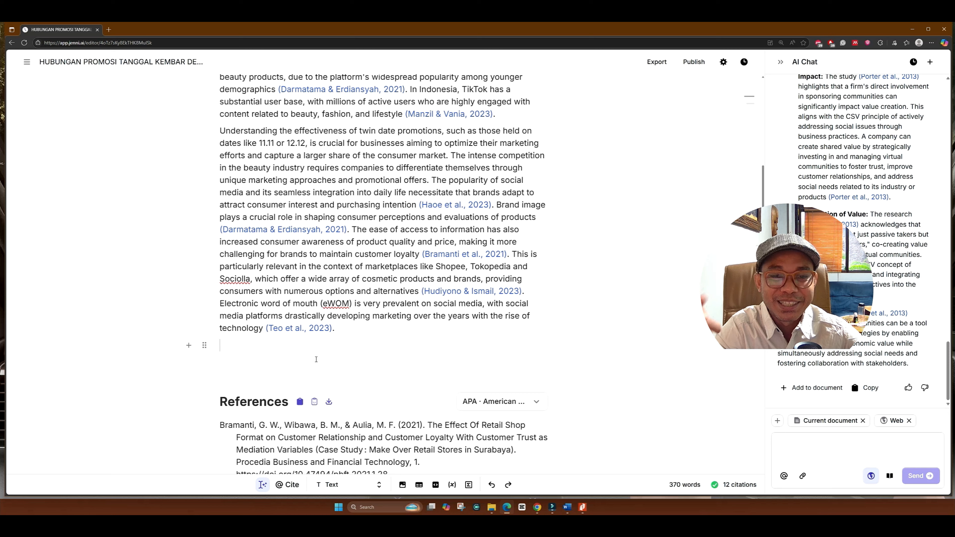
pyautogui.click(331, 400)
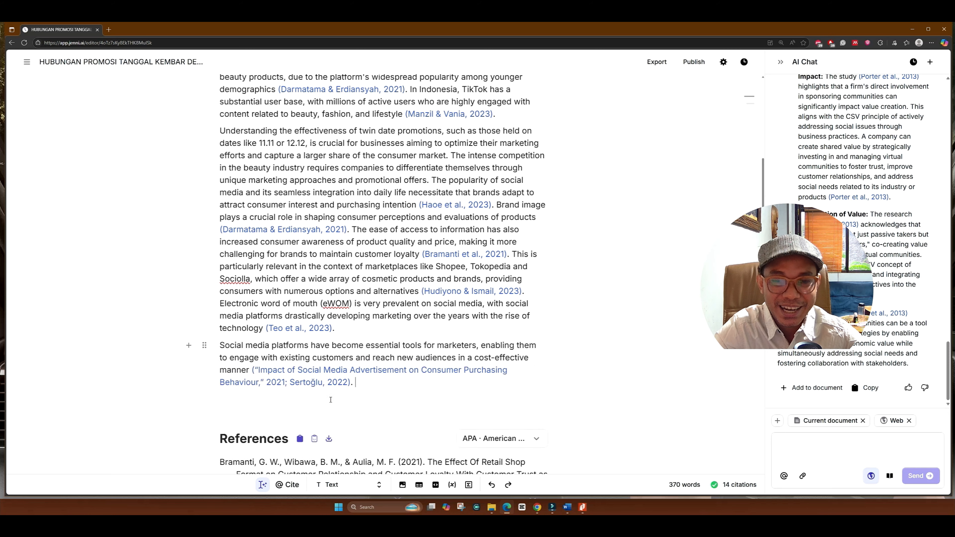
# Step: Open the source articles of the citations for "twin date" promotions (2022) and for promotional strategies in the first sentence (2021)
pyautogui.scroll(5, 426, 260)
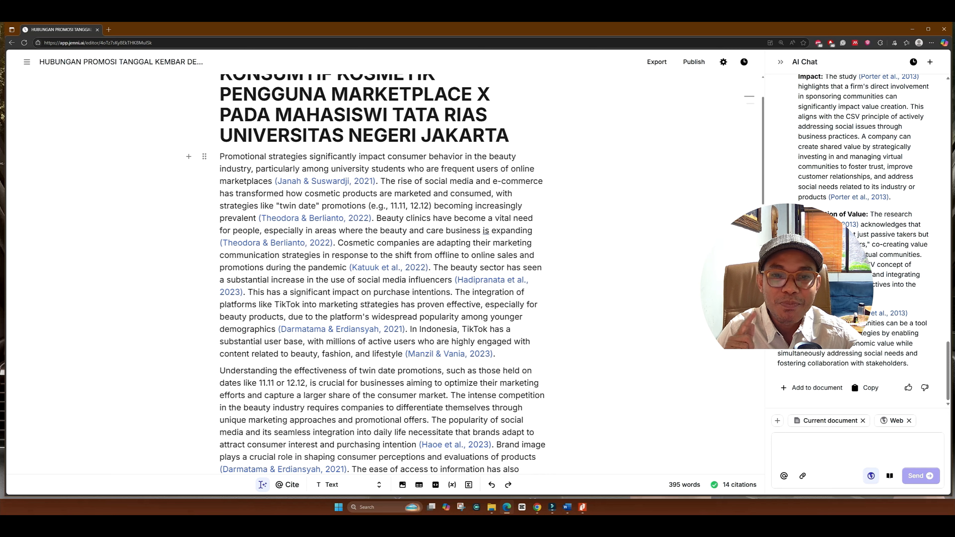
pyautogui.moveTo(323, 222)
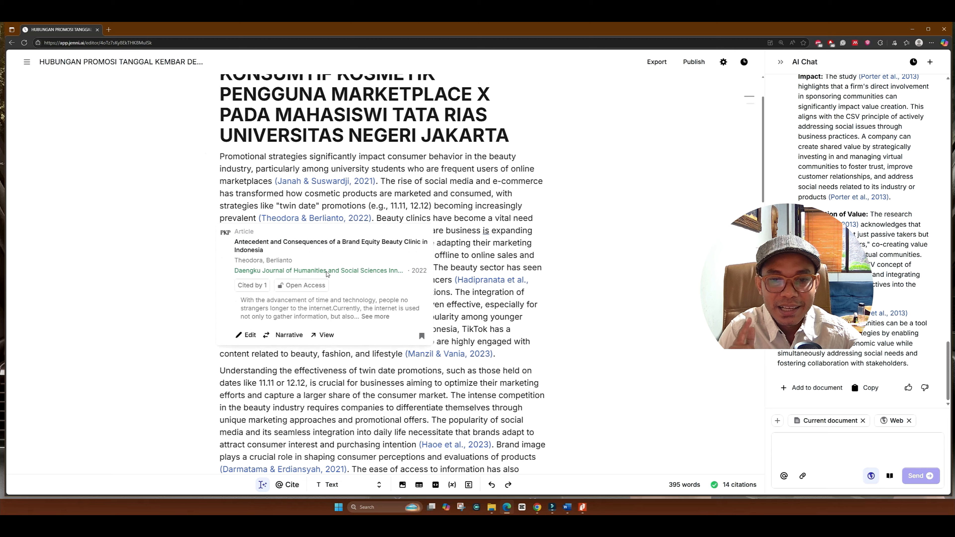
pyautogui.click(326, 335)
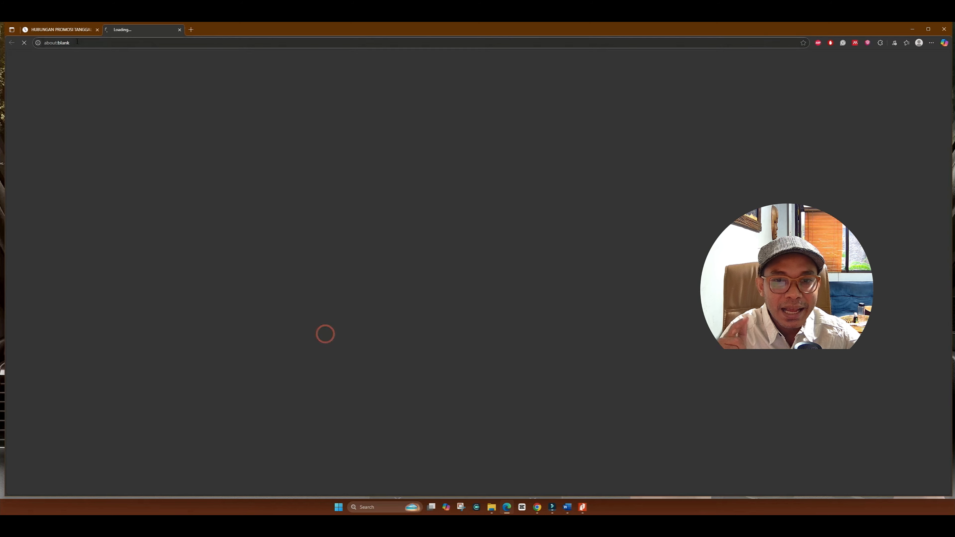
pyautogui.click(68, 33)
pyautogui.moveTo(352, 182)
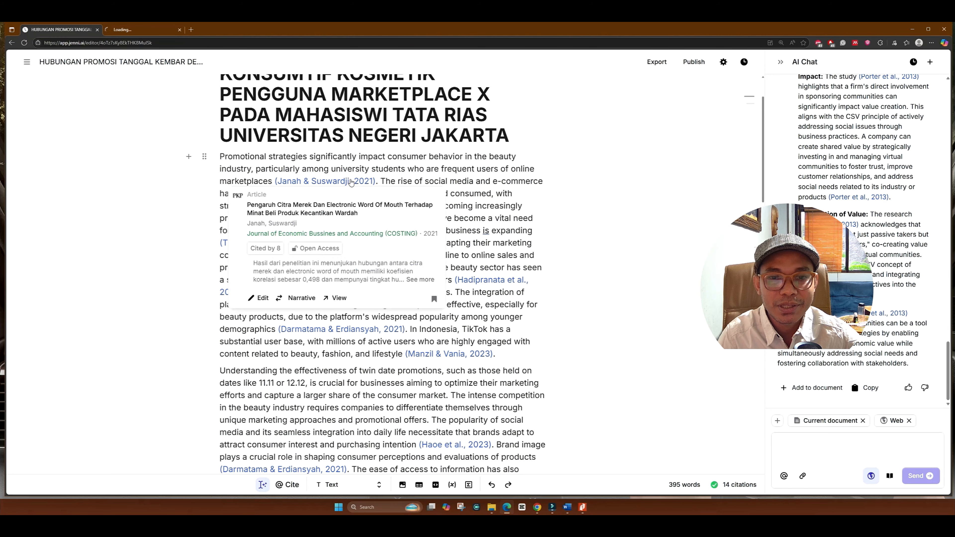
pyautogui.click(335, 298)
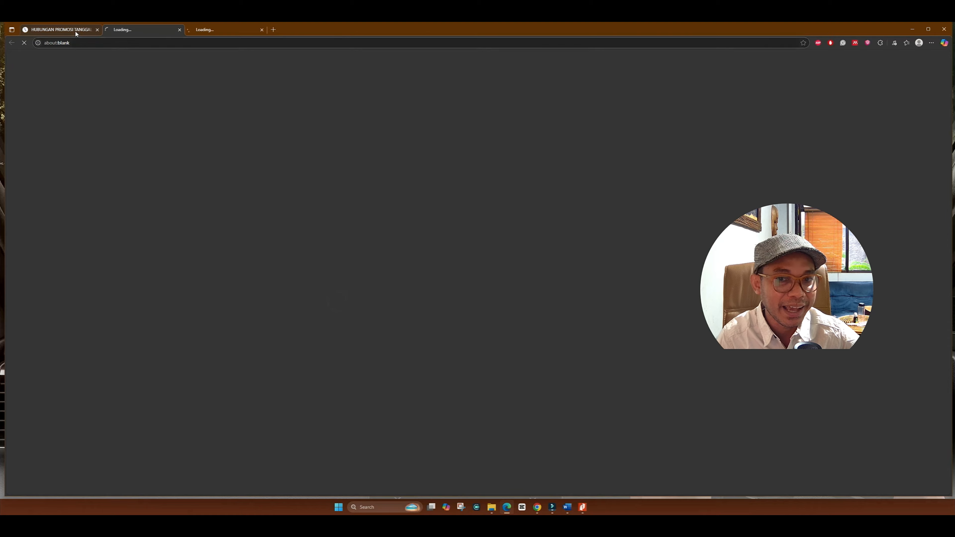
# Step: Open the source articles cited in the first paragraph for TikTok marketing (2021) and for social media influencers (2023)
pyautogui.click(64, 30)
pyautogui.moveTo(358, 331)
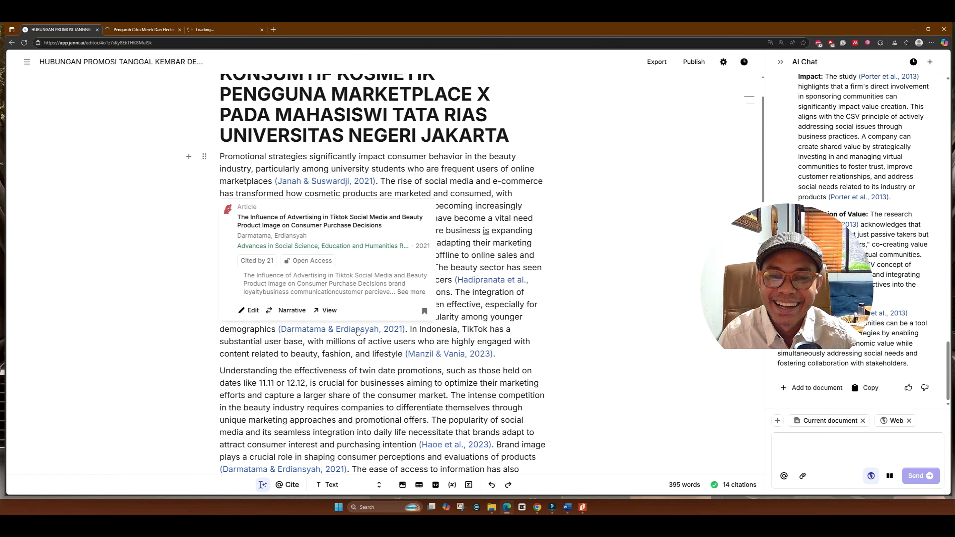
pyautogui.click(330, 316)
pyautogui.click(55, 31)
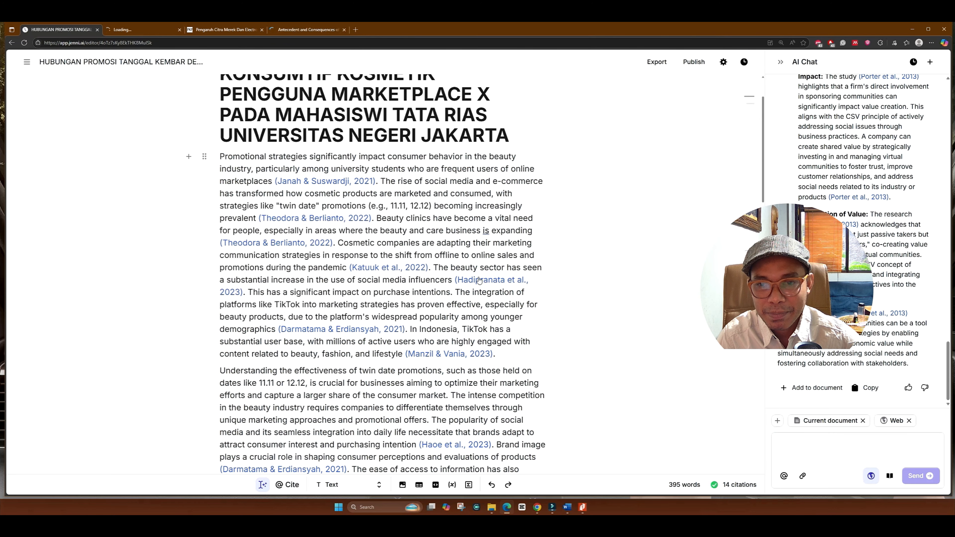
pyautogui.moveTo(479, 279)
pyautogui.click(325, 273)
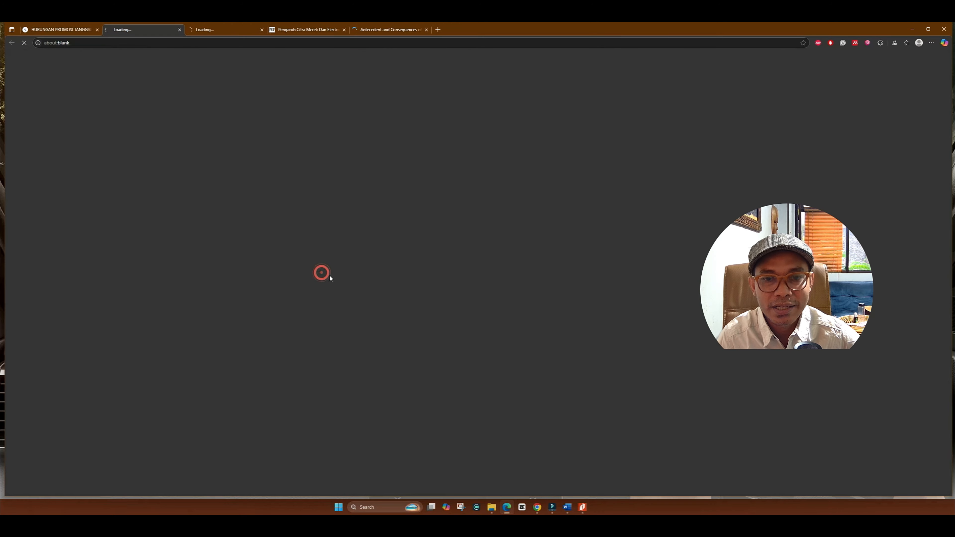
# Step: Examine the opened journal pages on Wardah brand image, beauty clinic brand equity, and influencer effects on Shopee purchases
pyautogui.click(310, 30)
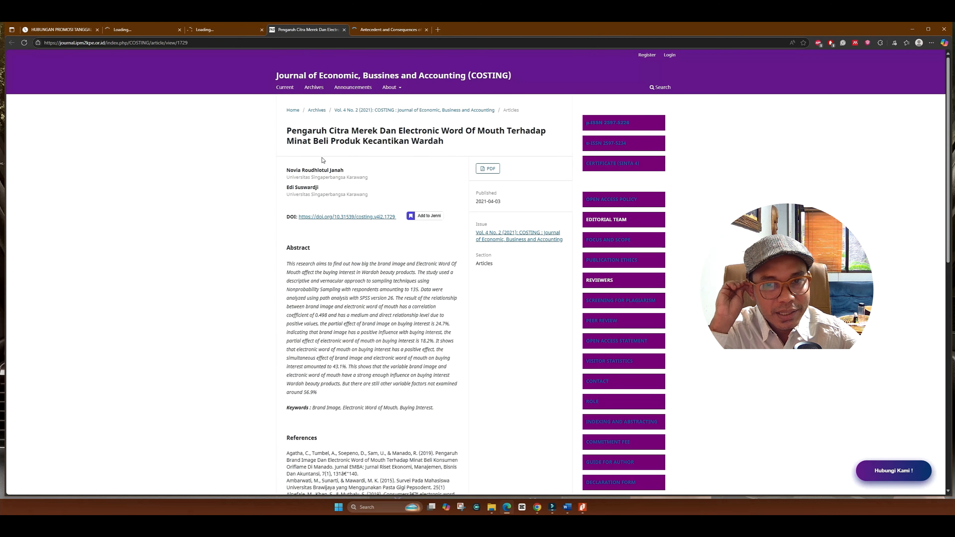
pyautogui.scroll(-10, 394, 290)
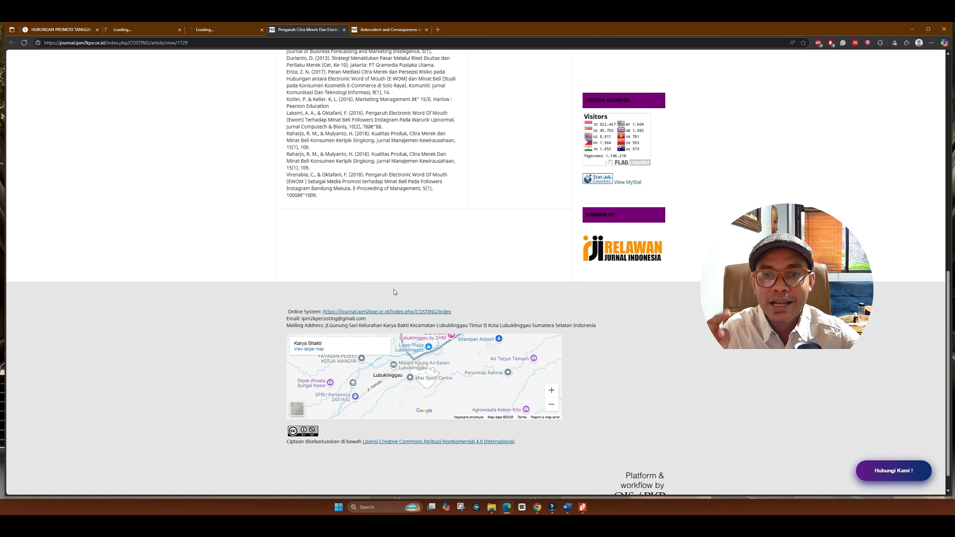
pyautogui.scroll(15, 395, 289)
pyautogui.hotkey('ctrl', 'Tab')
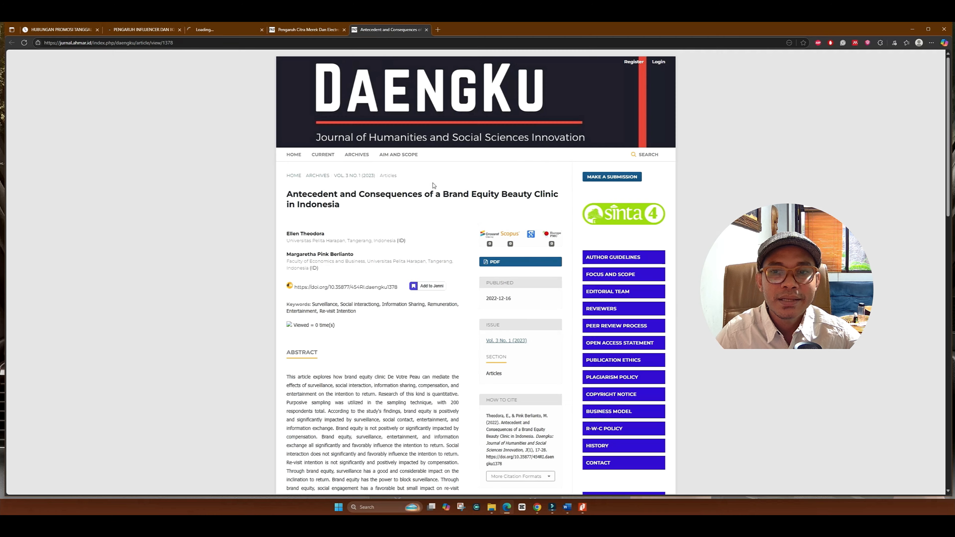
pyautogui.click(149, 30)
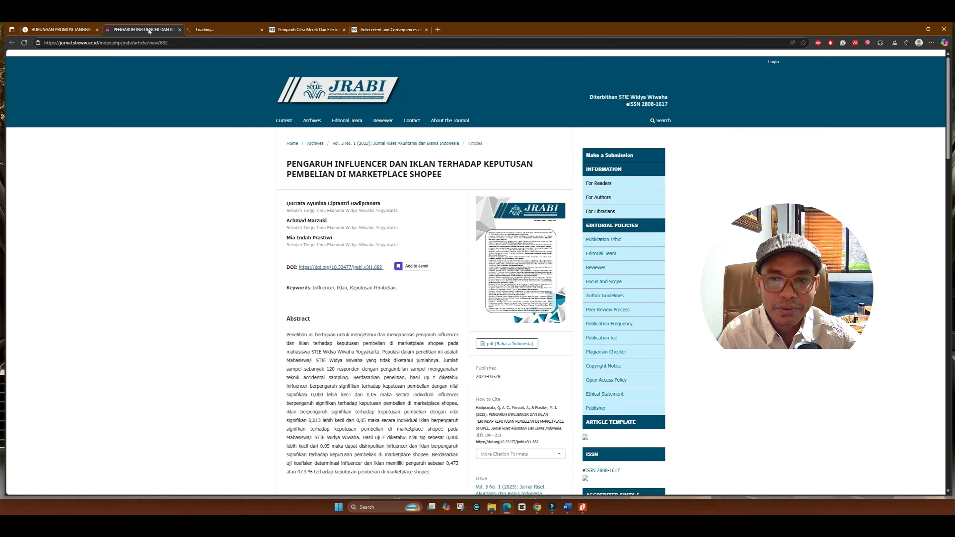
# Step: Examine the Shopee influencer article's reference list and the Atlantis Press article on TikTok advertising, and return to the thesis draft
pyautogui.scroll(-6, 358, 334)
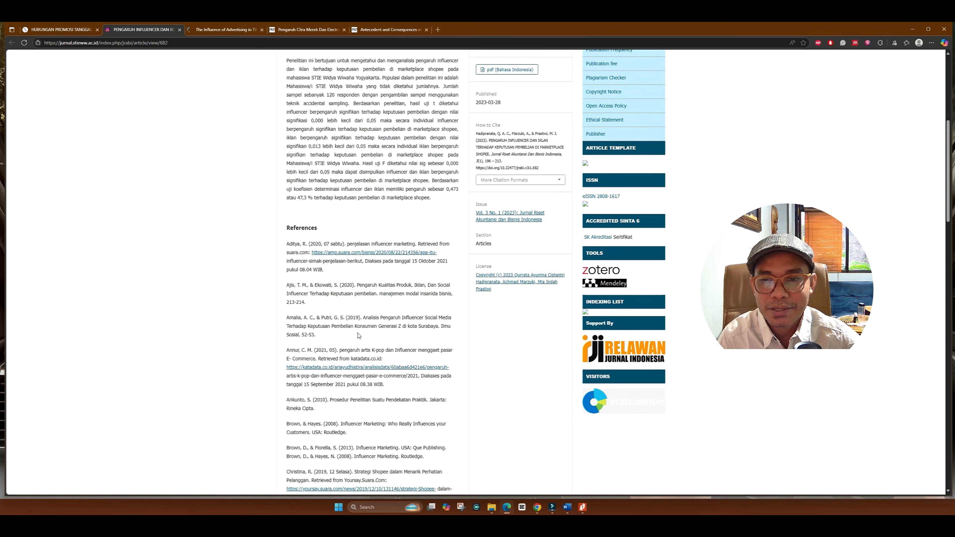
pyautogui.scroll(6, 357, 335)
pyautogui.click(220, 29)
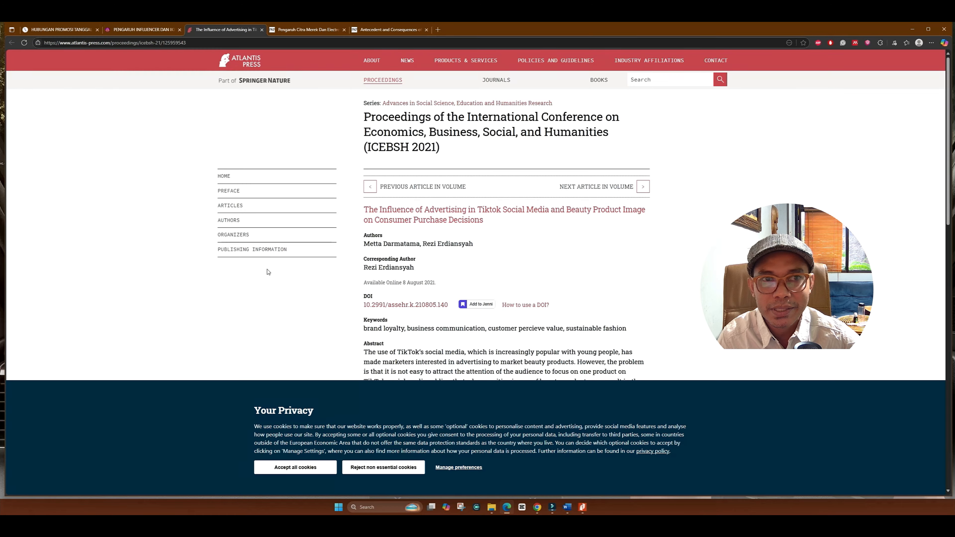
pyautogui.click(57, 30)
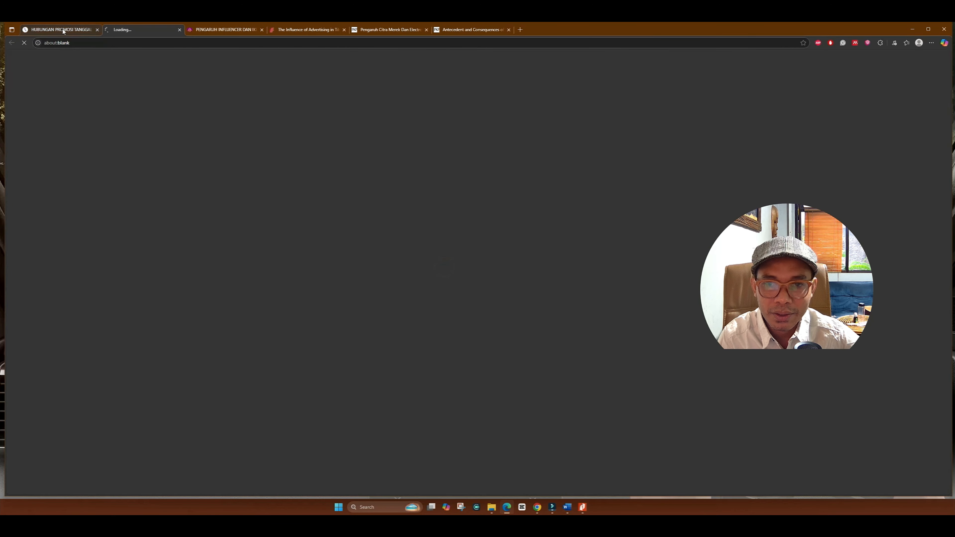
pyautogui.click(63, 29)
pyautogui.scroll(-4, 306, 315)
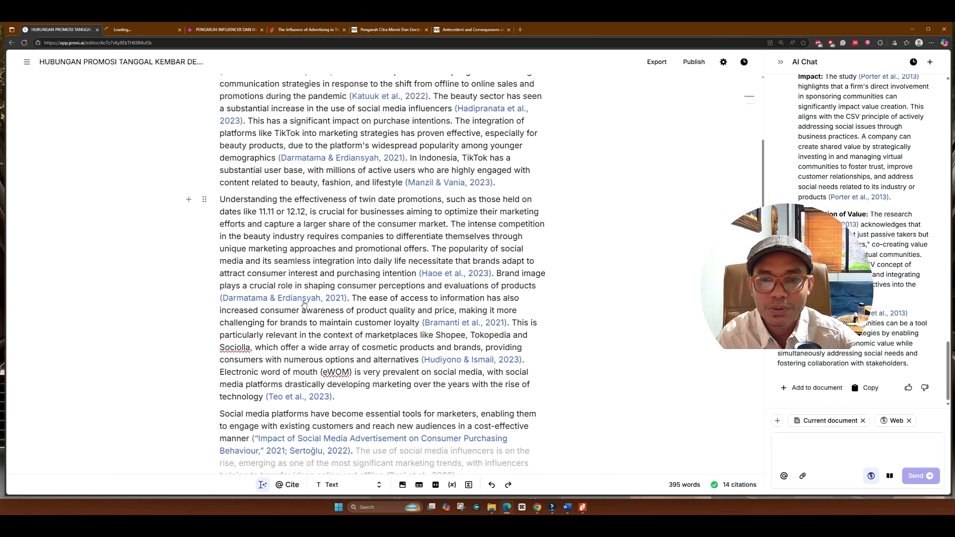
# Step: Accept the AI suggestions on social commerce features and on turning customers into brand advocates to complete the third paragraph
pyautogui.moveTo(451, 280)
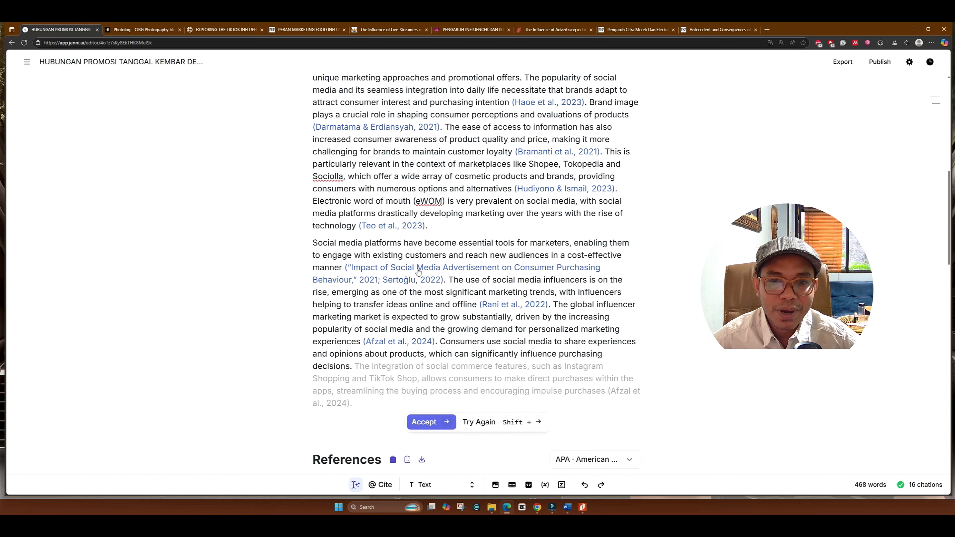
pyautogui.scroll(15, 417, 267)
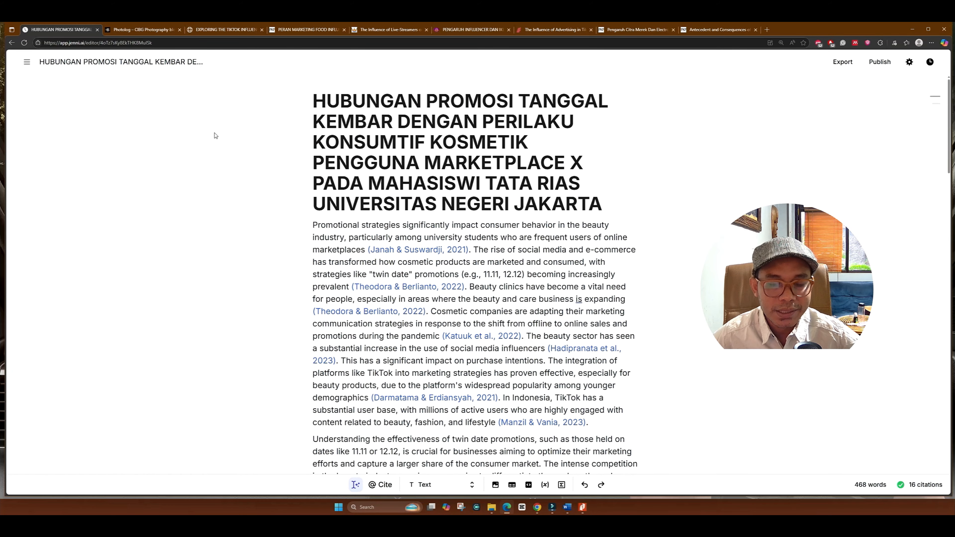
pyautogui.scroll(-15, 488, 245)
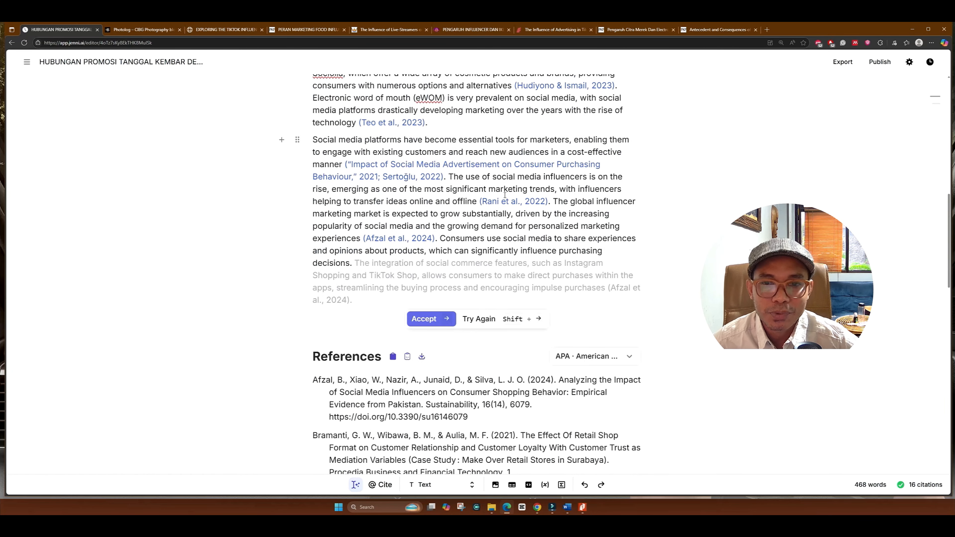
pyautogui.click(425, 319)
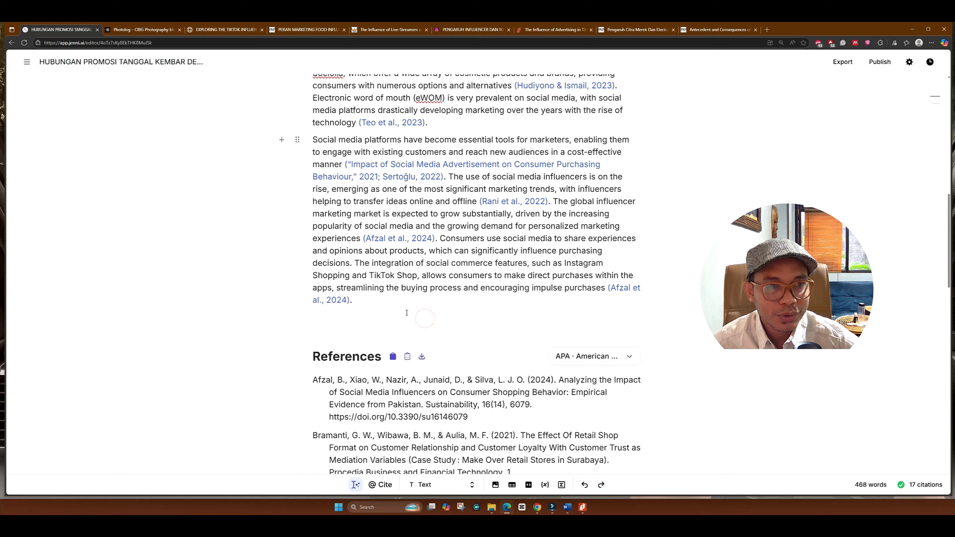
pyautogui.scroll(6, 664, 303)
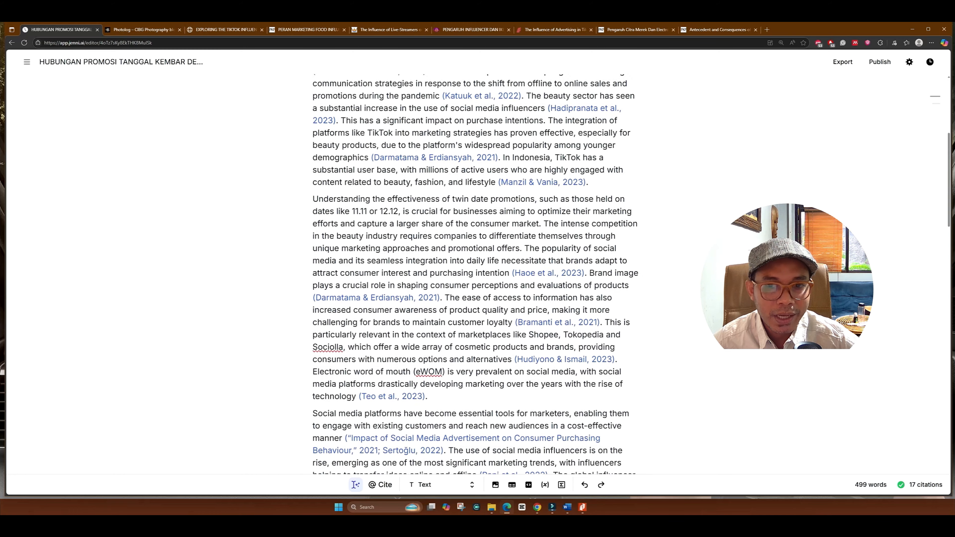
pyautogui.scroll(-4, 413, 411)
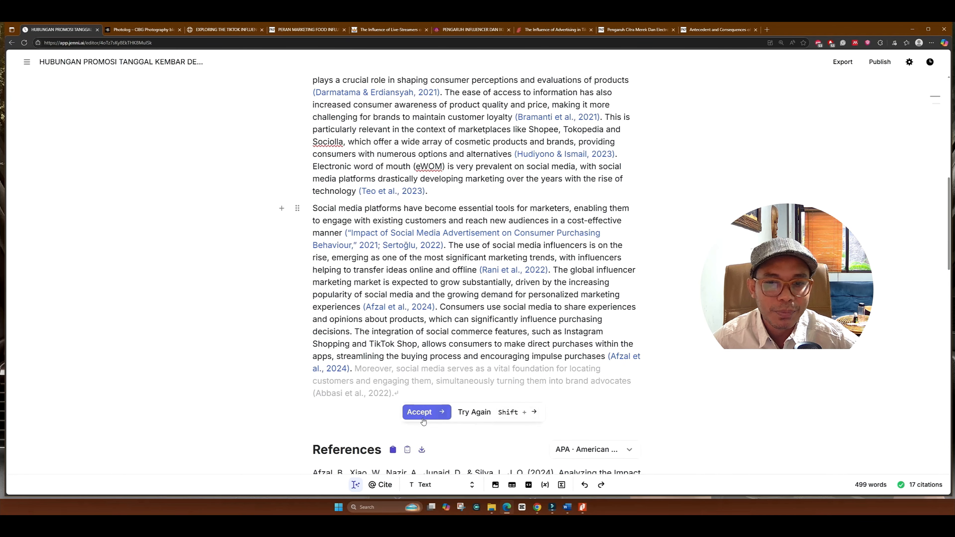
pyautogui.click(413, 411)
# Step: Add the heading "Rumusan Masalah" in bold below the third paragraph
pyautogui.click(340, 417)
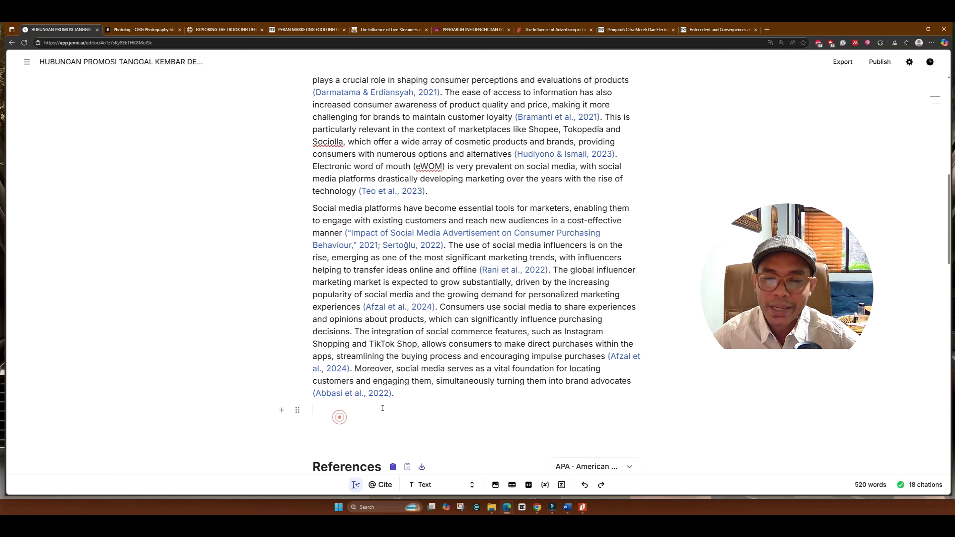
pyautogui.scroll(-2, 357, 376)
pyautogui.write('Rumusan Masalah')
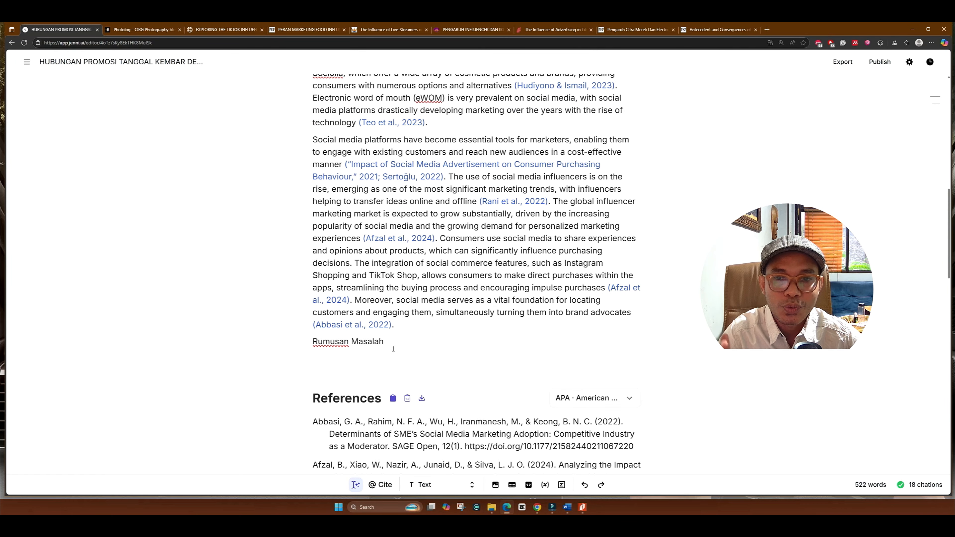
pyautogui.moveTo(396, 344); pyautogui.dragTo(312, 344)
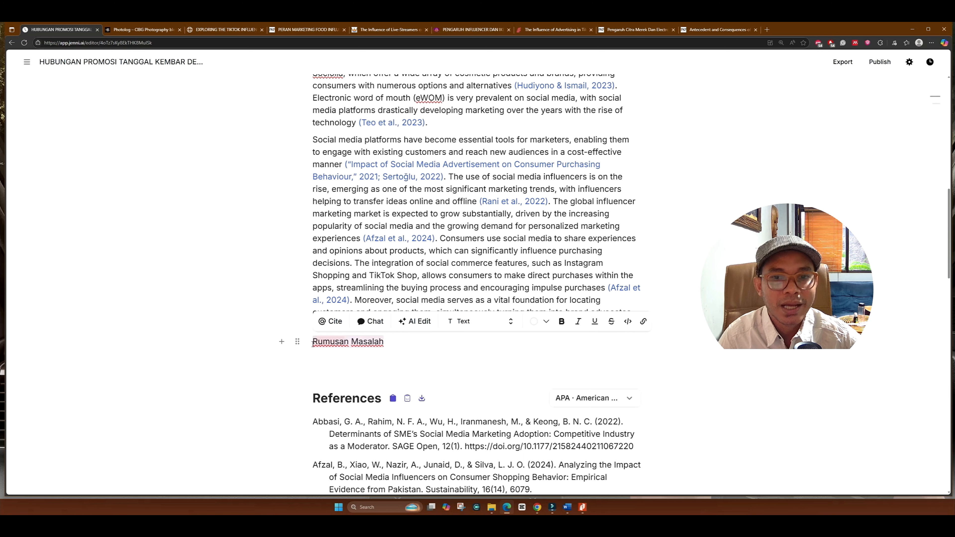
pyautogui.click(560, 322)
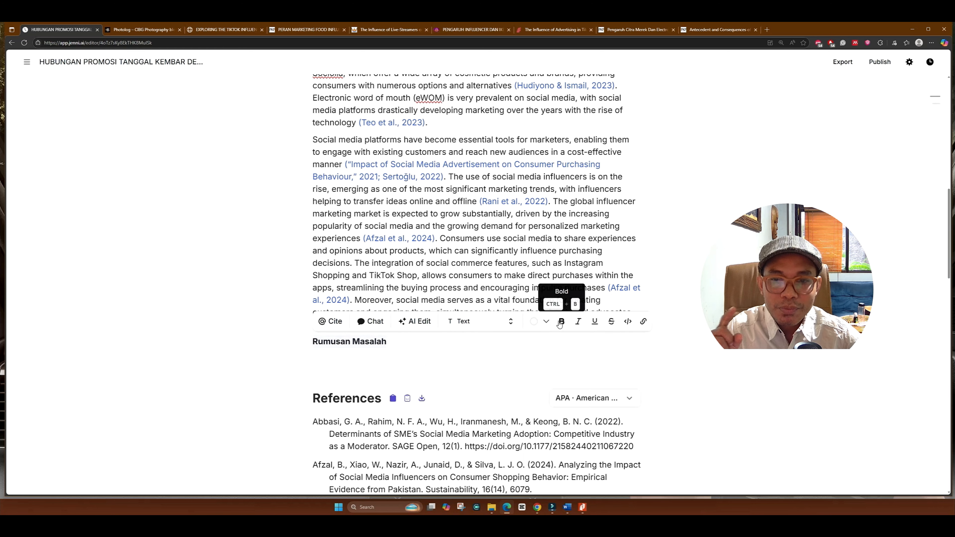
# Step: Accept AI-suggested numbered questions under "Rumusan Masalah" on whether and how strongly twin date promotions affect students' consumptive cosmetics behaviour
pyautogui.click(332, 356)
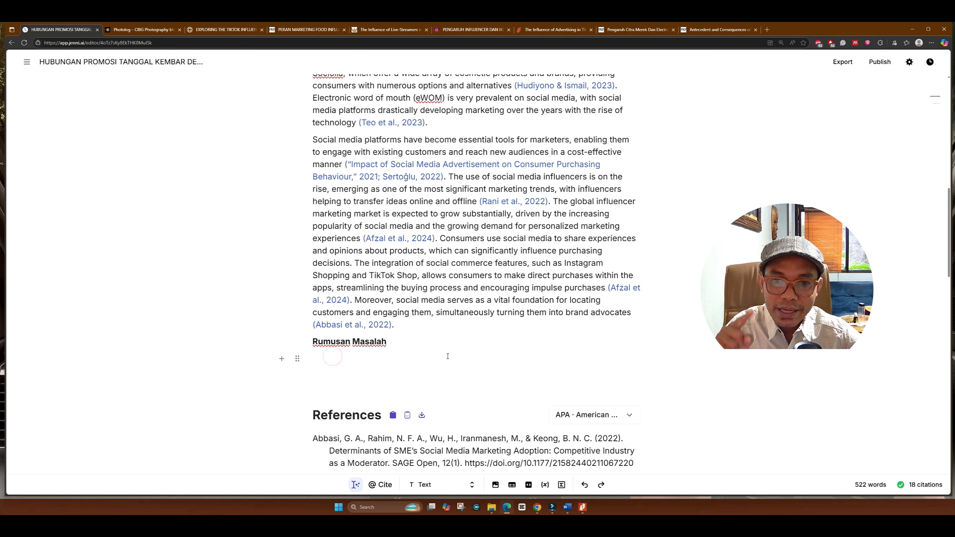
pyautogui.scroll(-1, 448, 356)
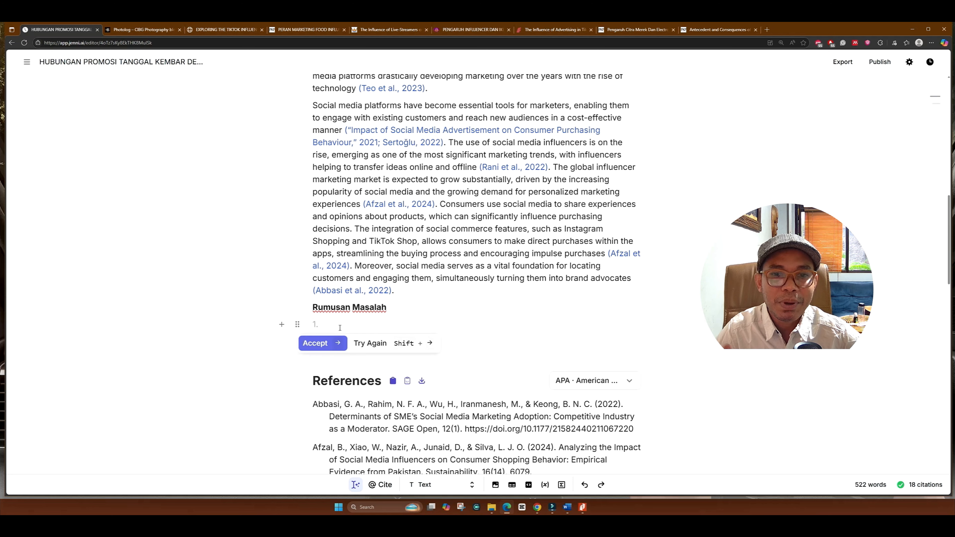
pyautogui.click(322, 344)
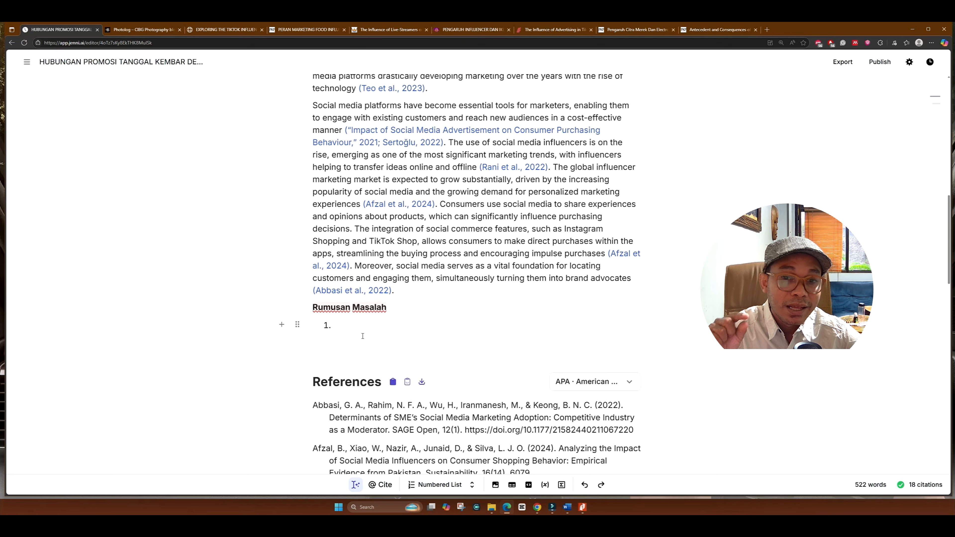
pyautogui.click(418, 354)
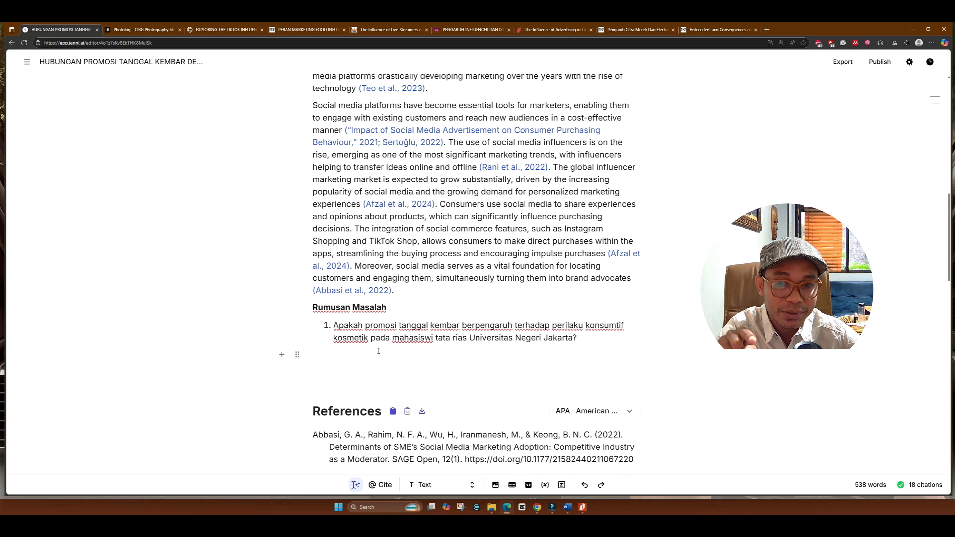
pyautogui.click(318, 377)
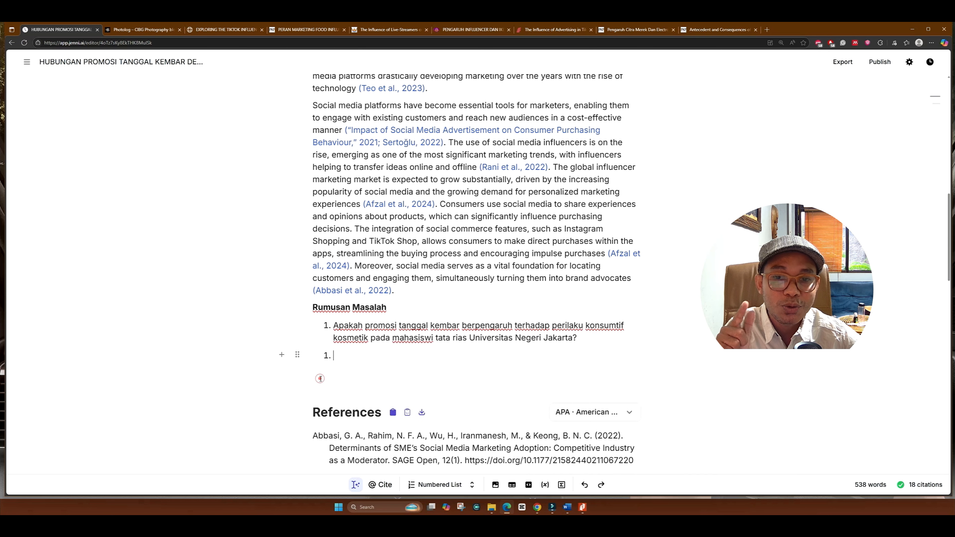
pyautogui.scroll(-2, 330, 372)
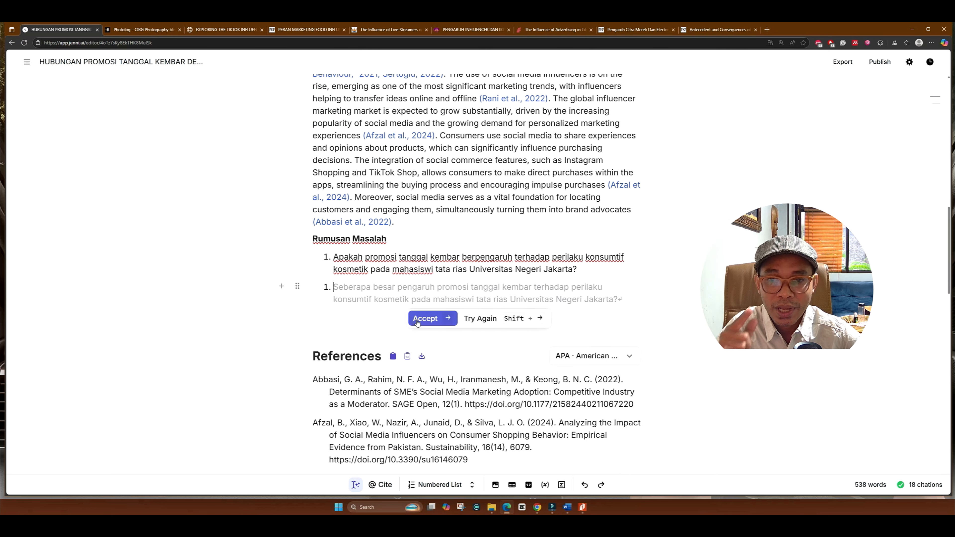
pyautogui.click(417, 321)
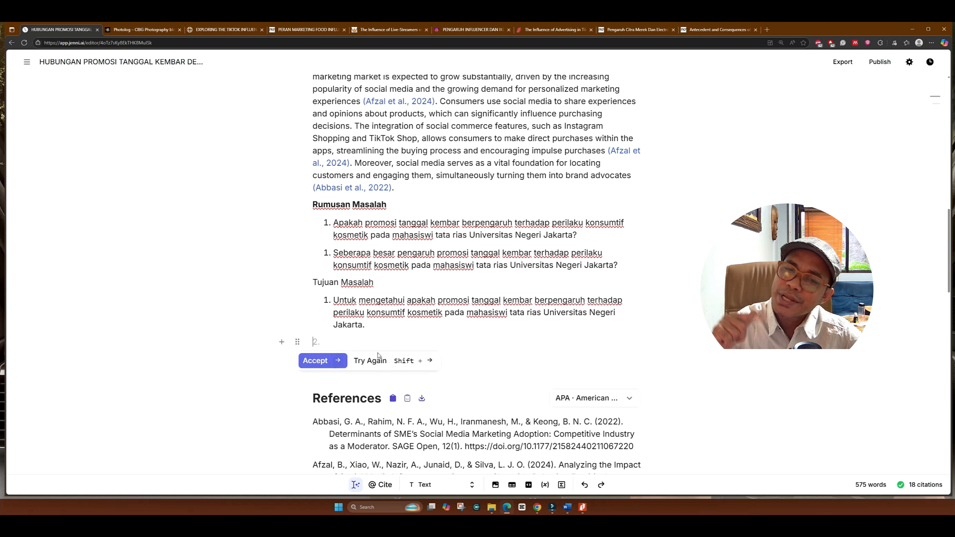
# Step: Accept a second AI-suggested numbered objective under "Tujuan Masalah" on how strongly twin date promotions influence consumptive cosmetics behaviour
pyautogui.click(317, 359)
pyautogui.scroll(-2, 372, 361)
pyautogui.click(427, 317)
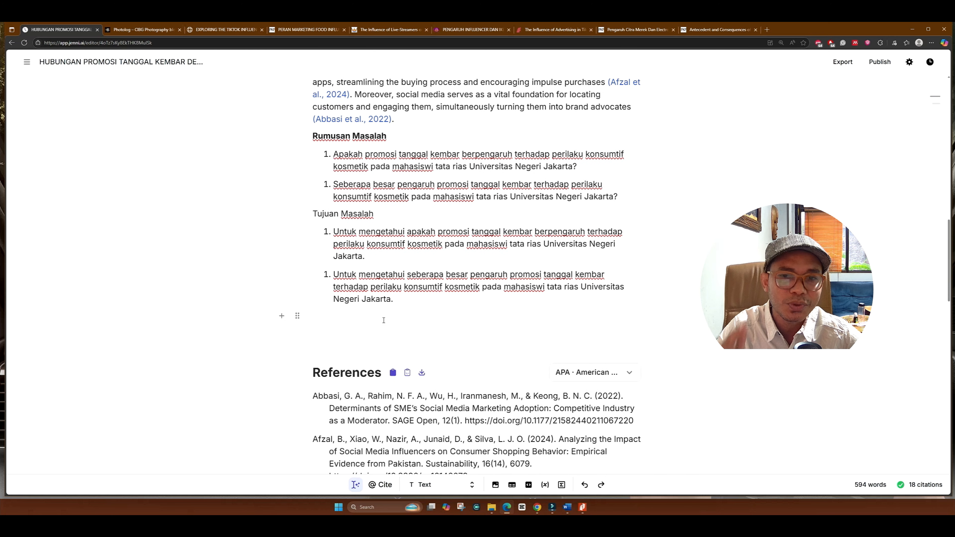
# Step: Add a bold "Batasan Masalah Penelitian" heading and accept the suggested introductory sentence and numbered limitations on research focus and respondents
pyautogui.write('Batasan Masalah P')
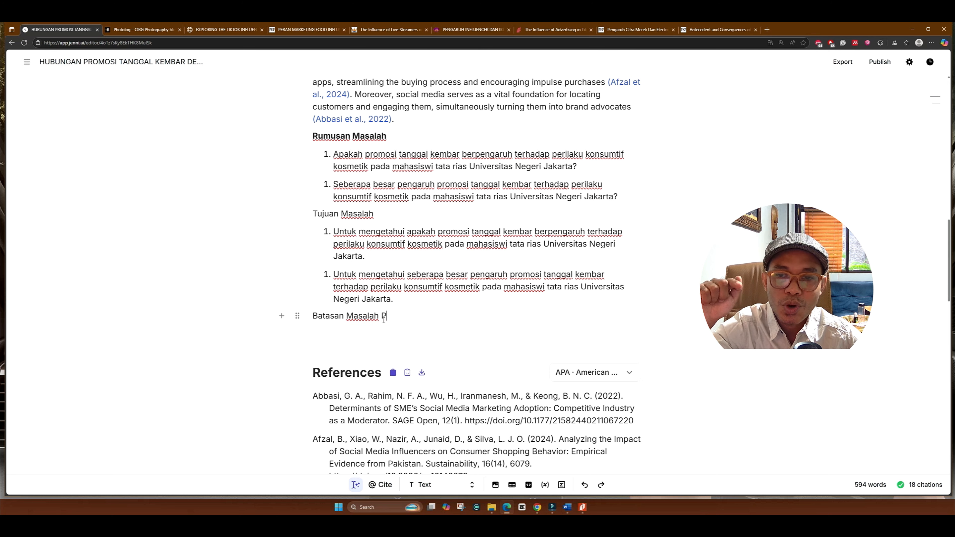
pyautogui.write('enelitian')
pyautogui.press('Return')
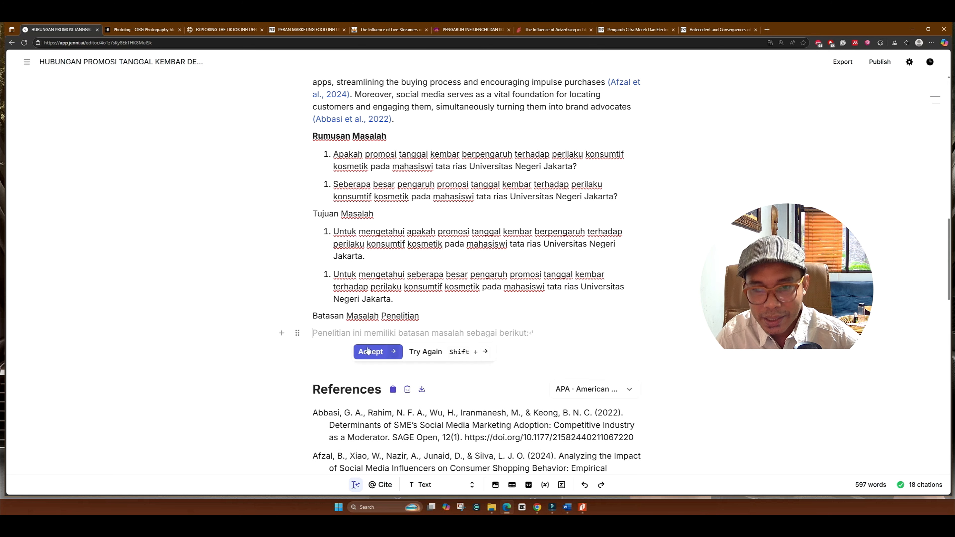
pyautogui.click(368, 351)
pyautogui.click(367, 380)
pyautogui.click(368, 411)
pyautogui.tripleClick(365, 316)
pyautogui.hotkey('ctrl', 'b')
# Step: Add a "Manfaat Penelitian" heading, start its text with "Secara Teoritis :", and accept the suggested theoretical and practical benefits
pyautogui.write('Manfaat Penelitian')
pyautogui.press('Return')
pyautogui.write('Secara Teoritis :')
pyautogui.click(376, 400)
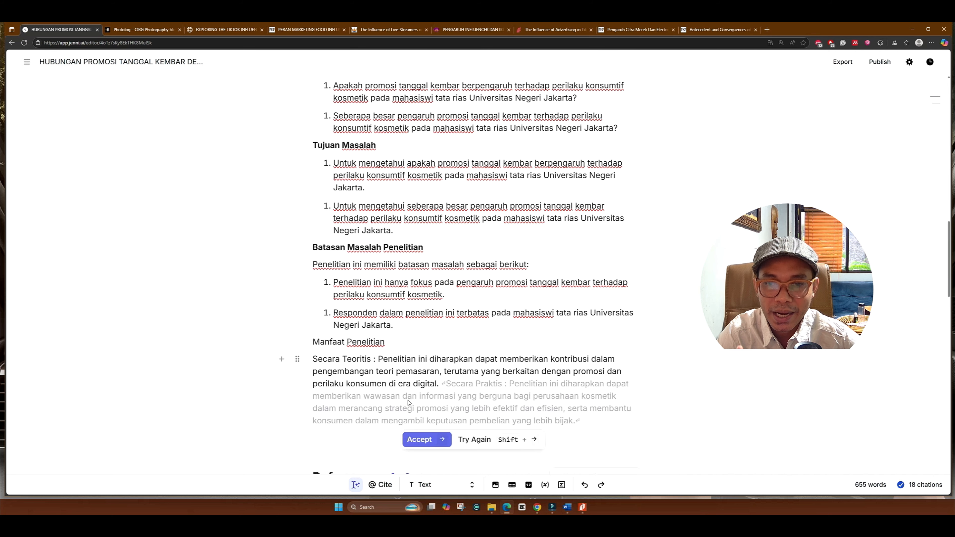
pyautogui.click(417, 435)
# Step: Accept the AI-suggested "Landasan Teori" heading below the practical benefits and continue on the line beneath it
pyautogui.scroll(-2, 416, 435)
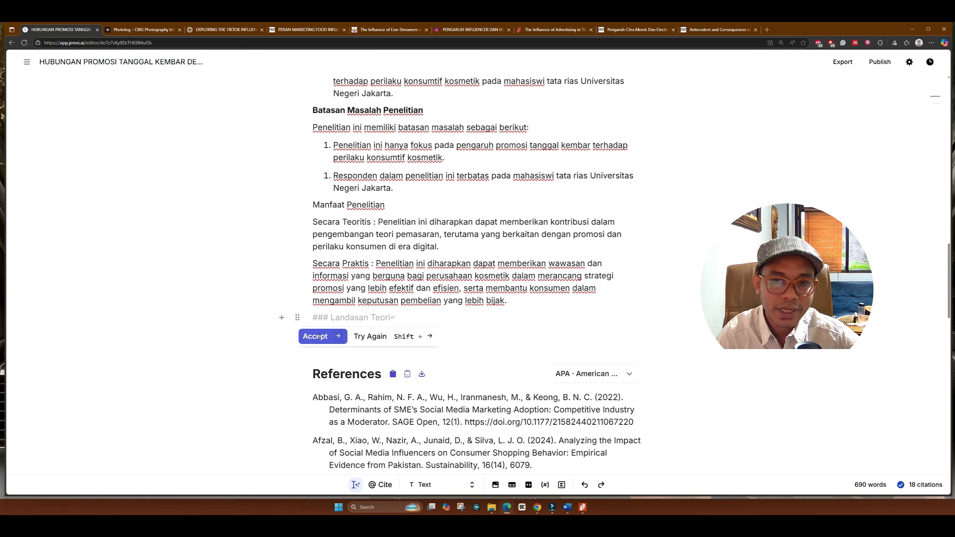
pyautogui.click(318, 336)
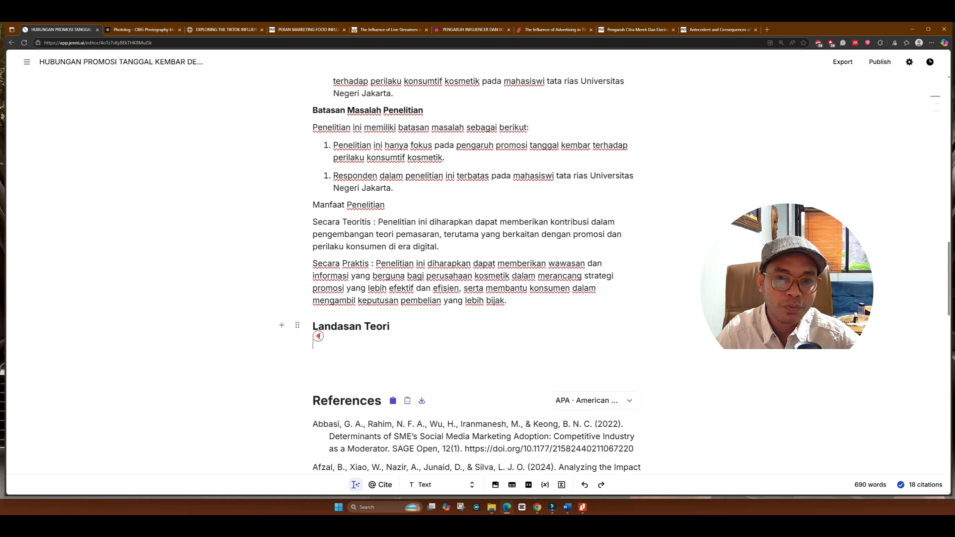
pyautogui.click(335, 347)
pyautogui.write('MAnaker')
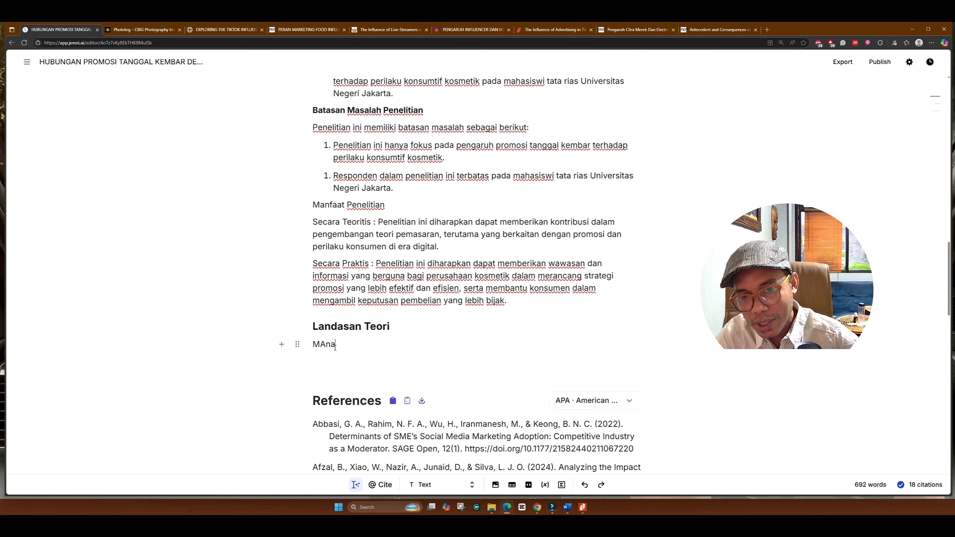
pyautogui.press('BackSpace')
pyautogui.press('BackSpace')
pyautogui.press('BackSpace')
pyautogui.press('BackSpace')
pyautogui.press('BackSpace')
pyautogui.press('BackSpace')
pyautogui.press('BackSpace')
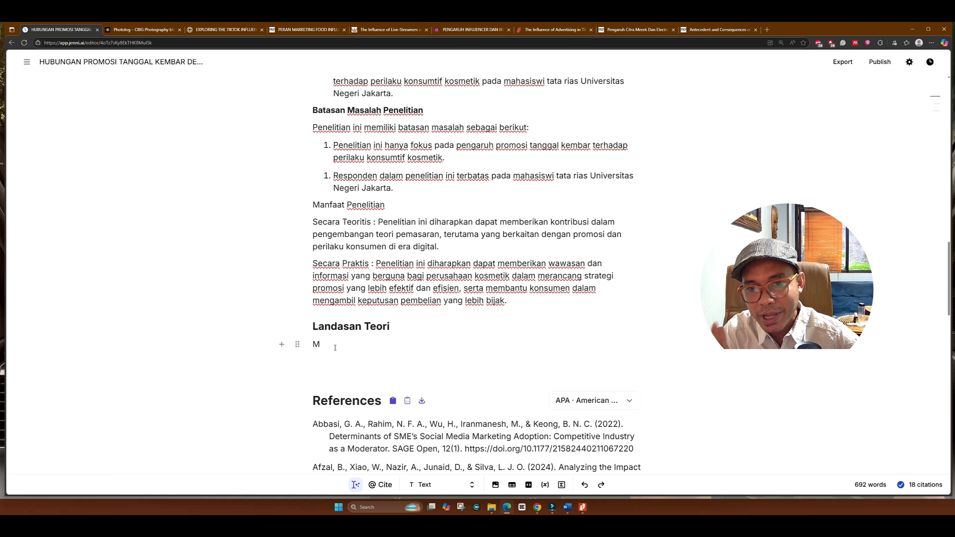
# Step: Add the subheading "Konsep Umum Manajemen" under "Landasan Teori" and accept two AI-suggested sentences defining management
pyautogui.write('Konsep ')
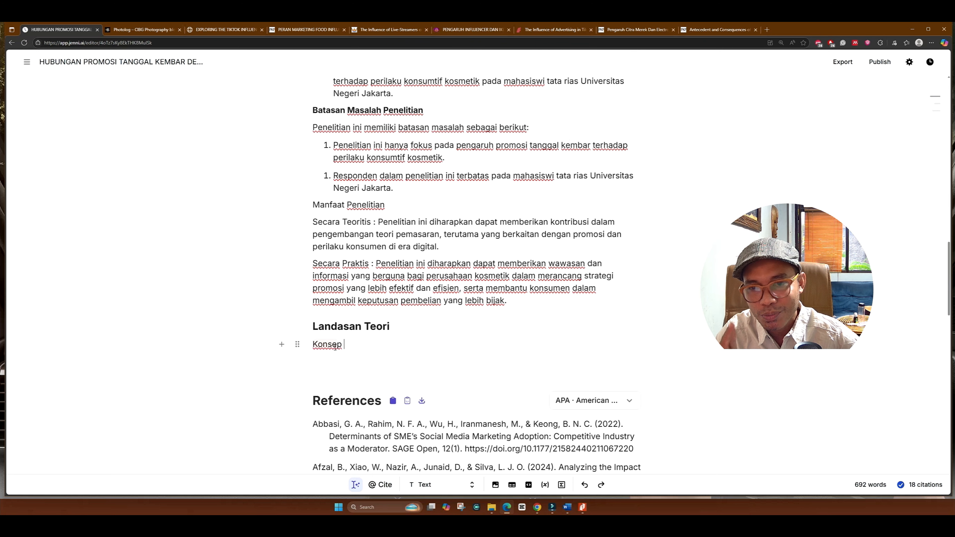
pyautogui.write('Umum Manajemen')
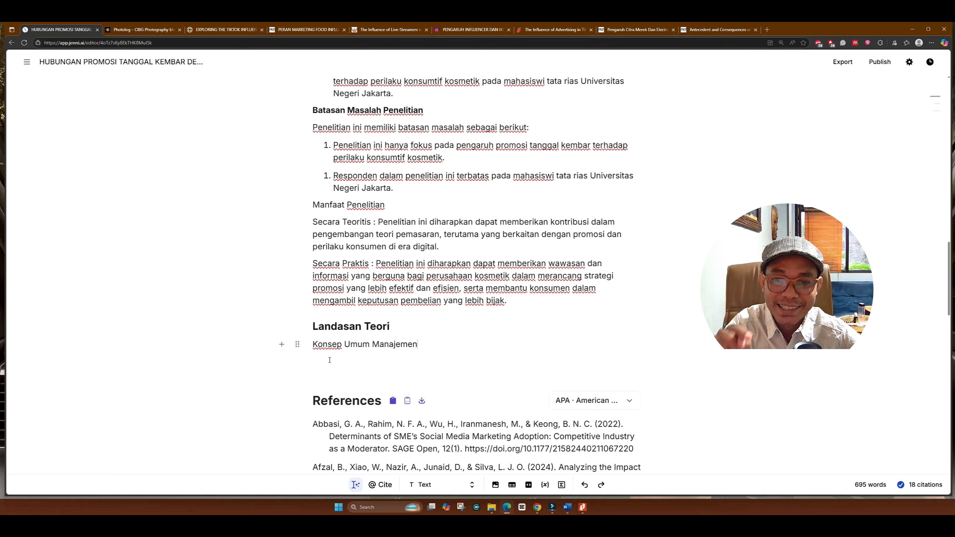
pyautogui.press('Return')
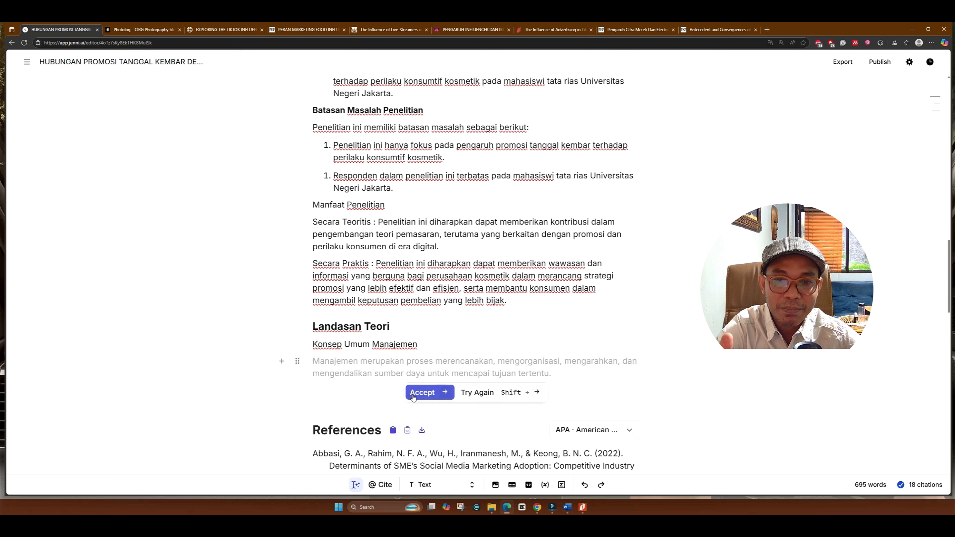
pyautogui.click(418, 394)
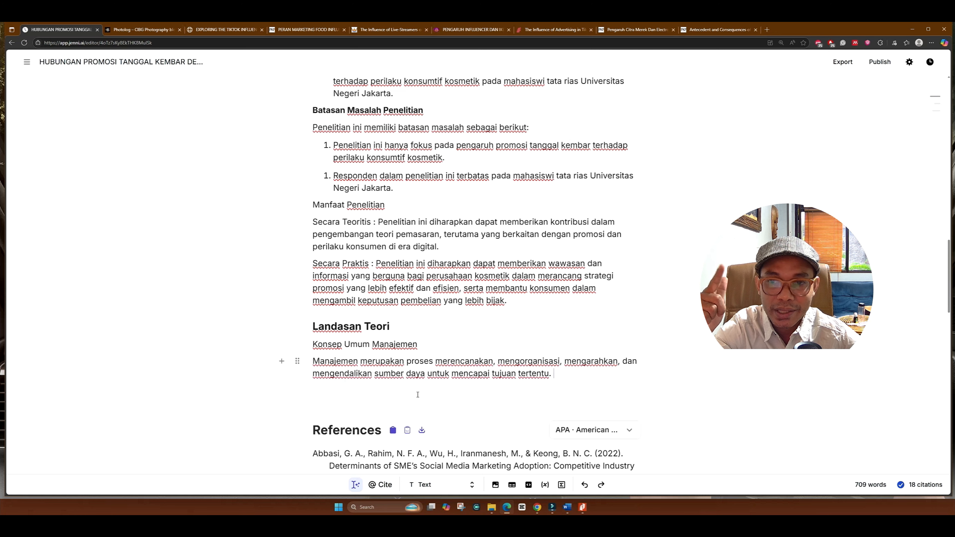
pyautogui.click(419, 439)
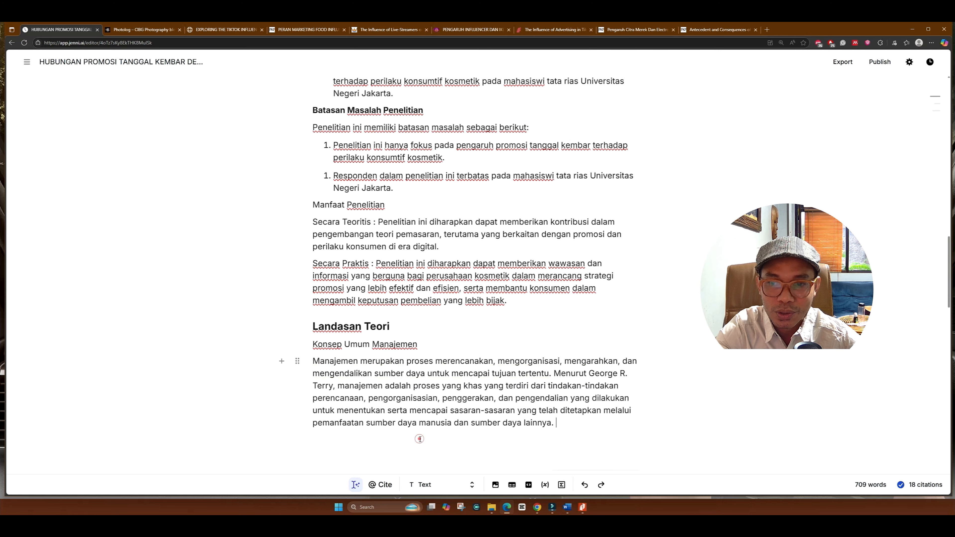
pyautogui.scroll(-2, 414, 414)
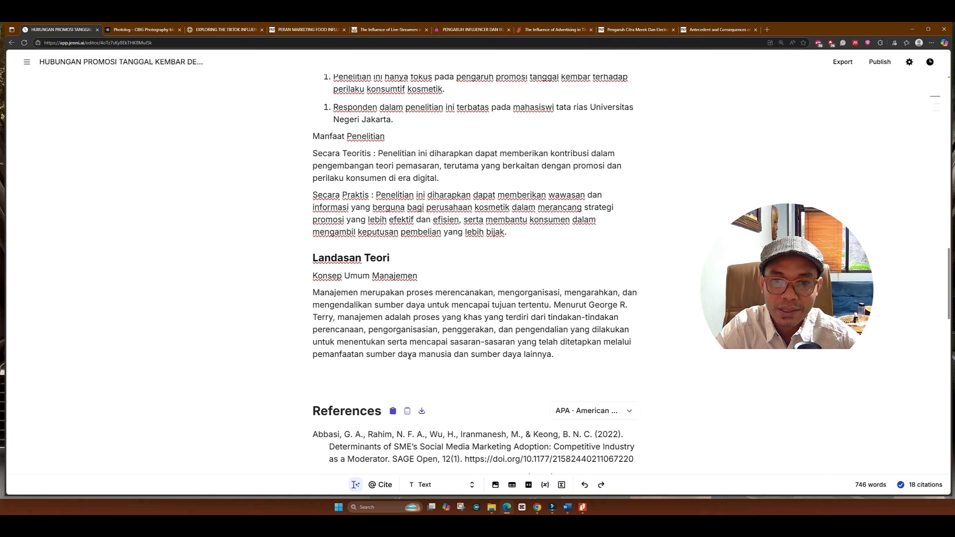
# Step: Accept the suggested sentence on management functions and add the subheading "Manajemen Menurut Armstrong" with suggested points a to d, Planning to Controlling
pyautogui.click(420, 386)
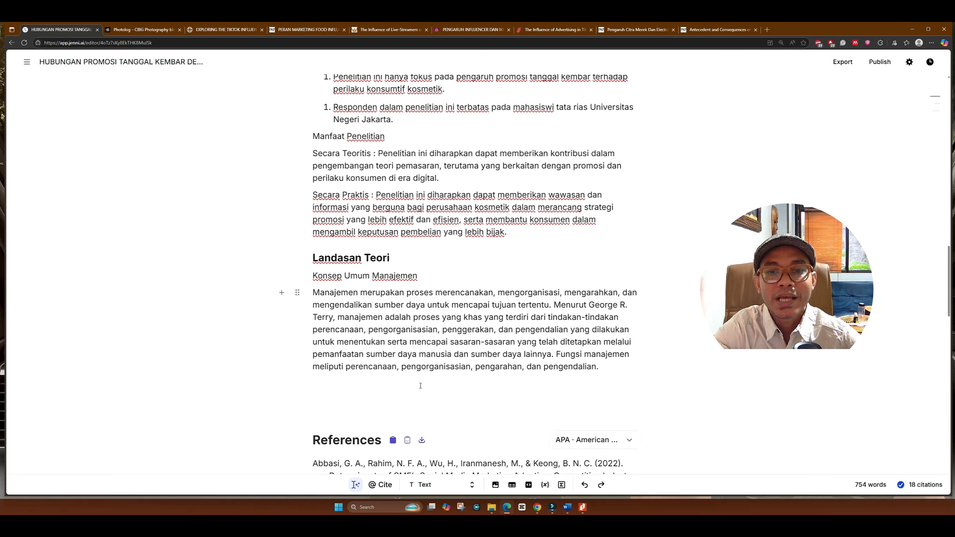
pyautogui.scroll(-1, 421, 386)
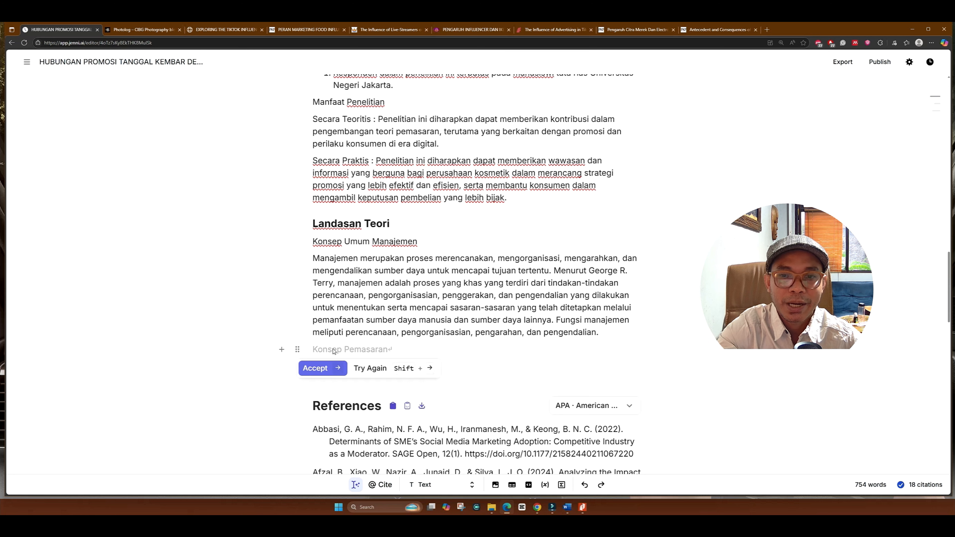
pyautogui.write('Manajemen M')
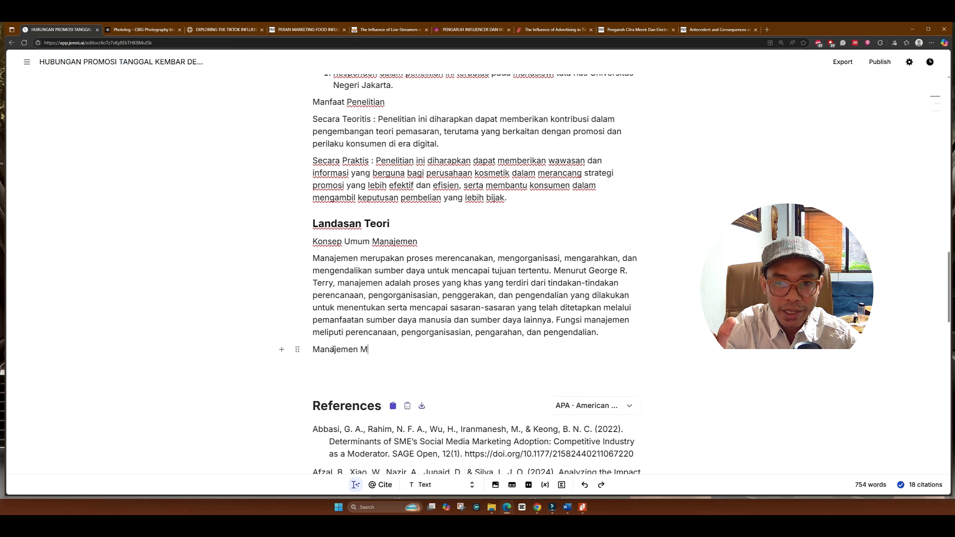
pyautogui.write('enurut Ar')
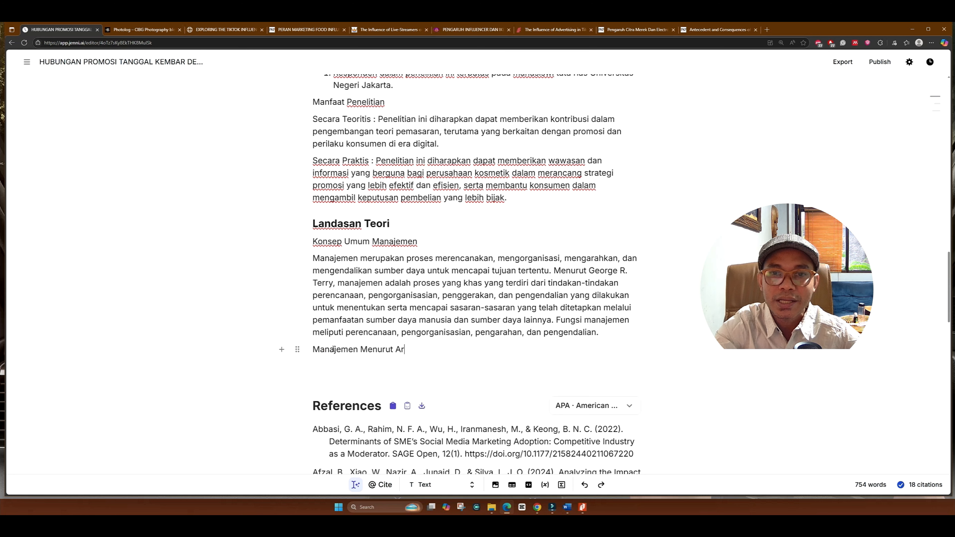
pyautogui.write('mstrong')
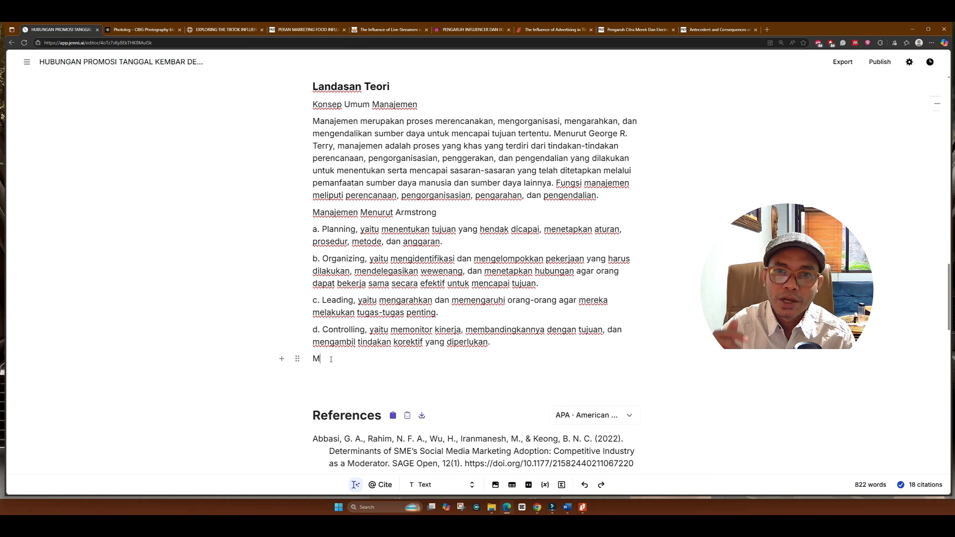
# Step: Add a "Metode Penelitian" heading below the Controlling point and accept the suggested line "Jenis Penelitian: Metode penelitian kuantitatif"
pyautogui.write('etod')
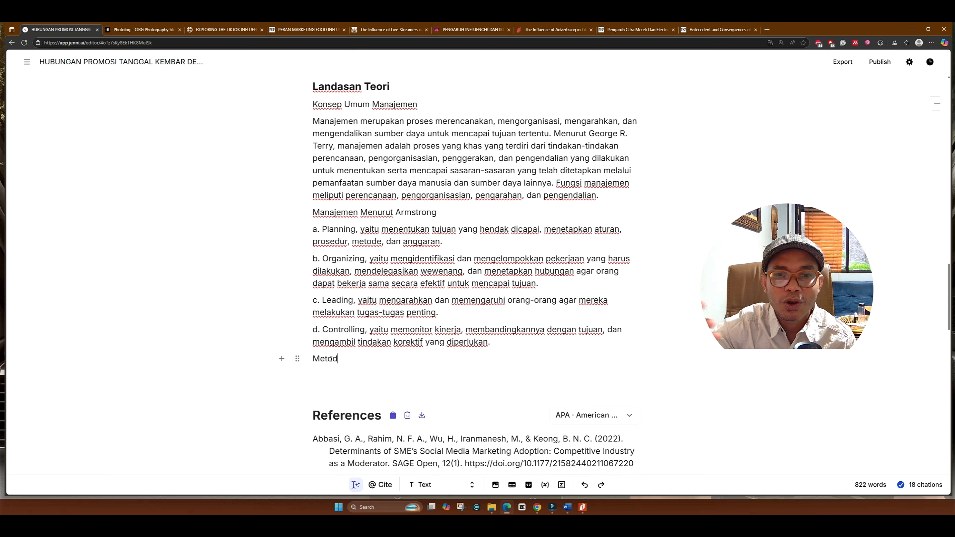
pyautogui.write('e Penelit')
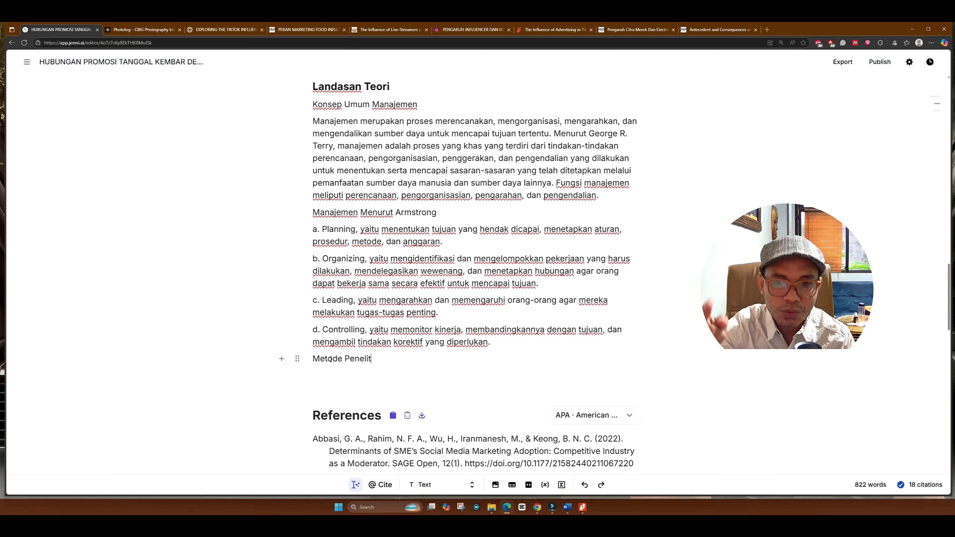
pyautogui.write('ian')
pyautogui.click(327, 377)
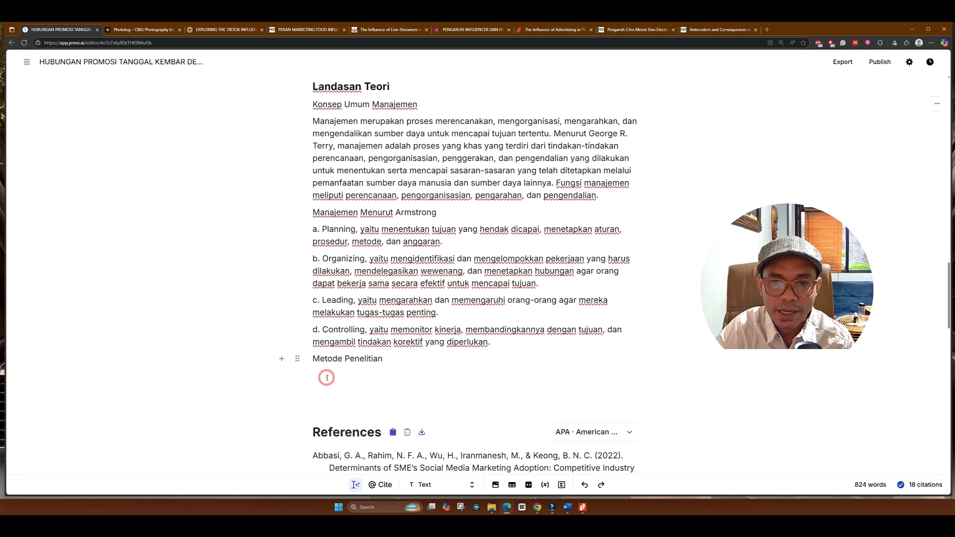
pyautogui.write('Jenis Penelitian: Metode penelitian kuantitatif')
# Step: Accept the suggested lines for associative approach, population and sample, "Teknik Pengambilan Sampel: Teknik Roscoe" and "Jumlah Sampel: 40 responden"
pyautogui.click(352, 392)
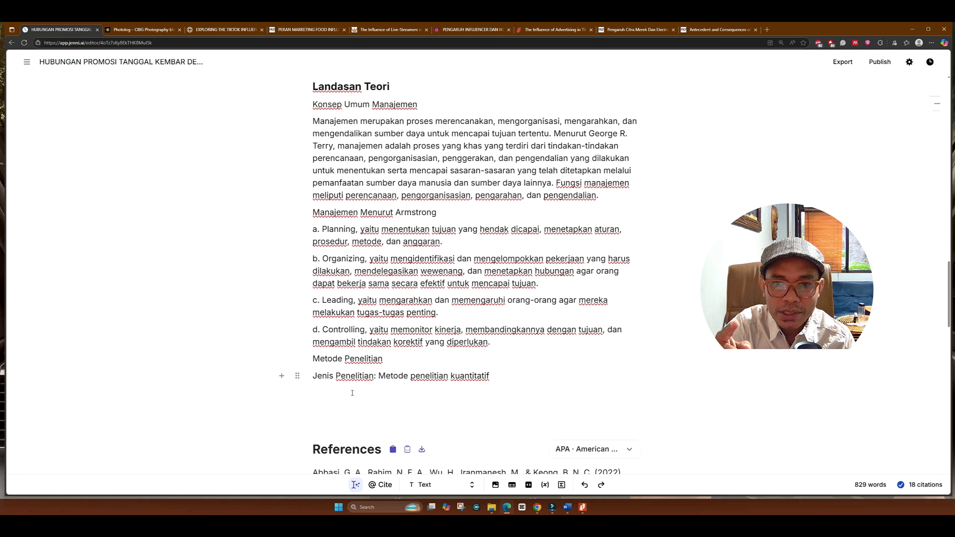
pyautogui.click(354, 410)
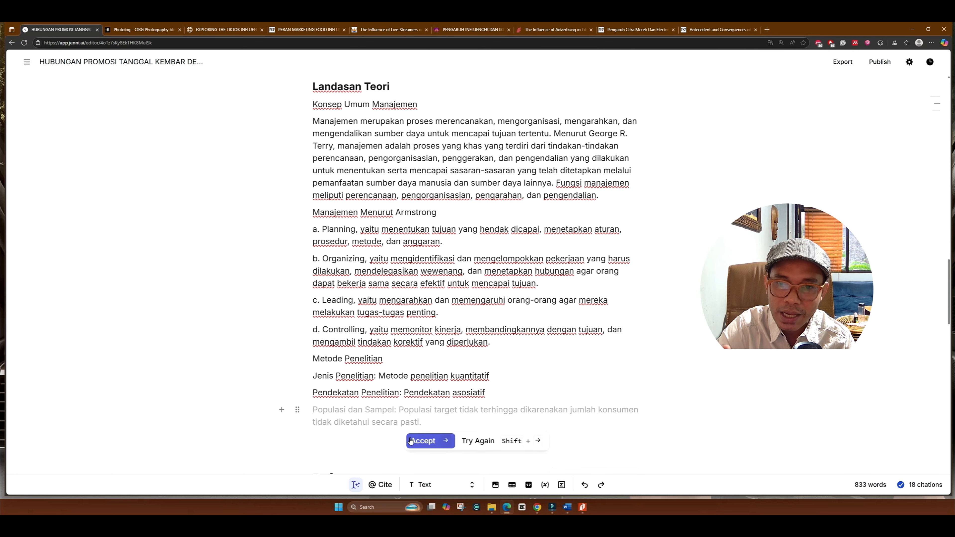
pyautogui.click(412, 439)
pyautogui.scroll(-2, 398, 368)
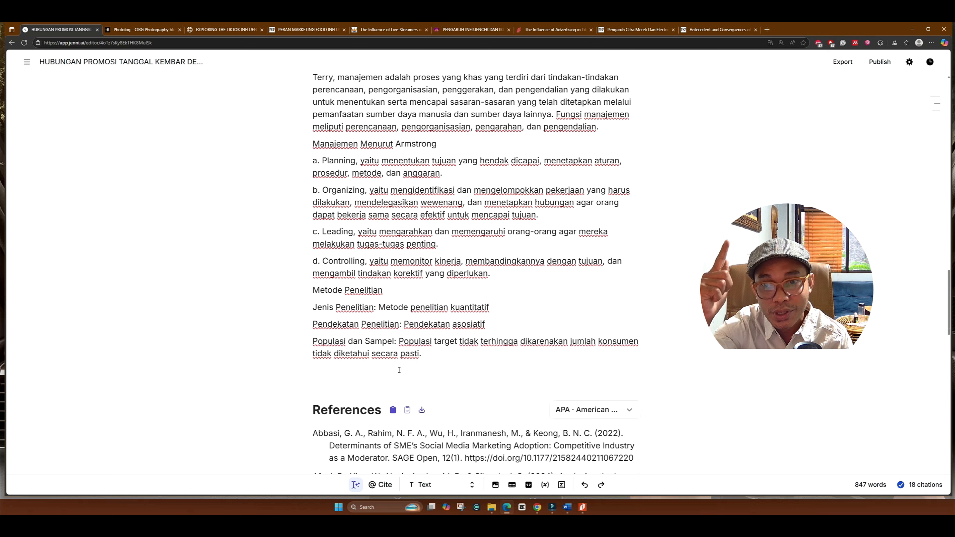
pyautogui.click(458, 372)
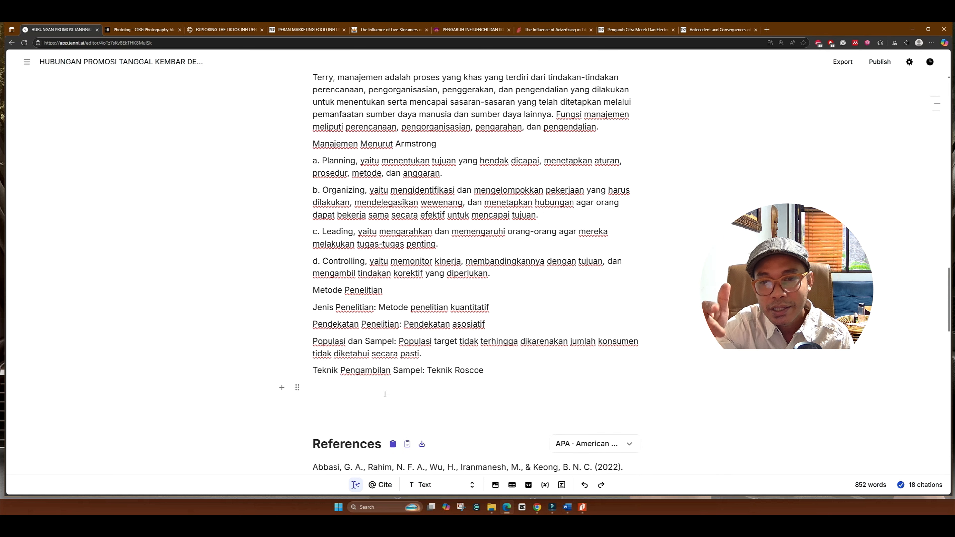
pyautogui.click(325, 403)
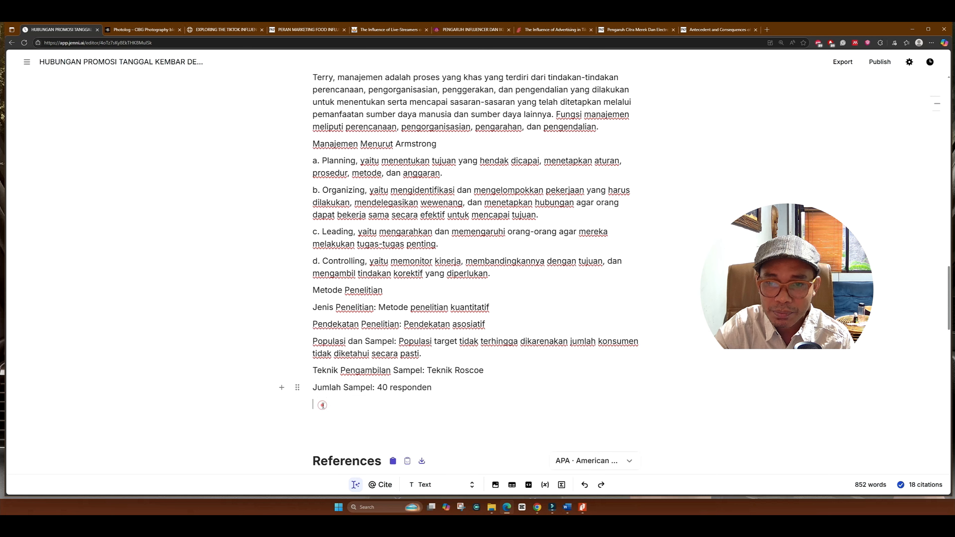
# Step: Bold the "Metode Penelitian" heading and extend the "Jenis Penelitian" line with "Penelitian kuantitatif adalah", accepting the cited definition and the sentence on statistical analysis
pyautogui.tripleClick(317, 290)
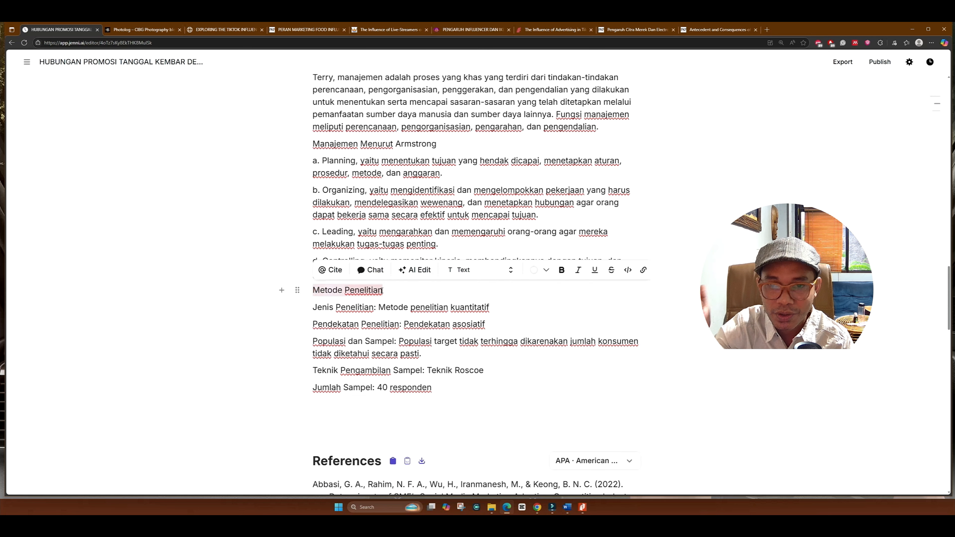
pyautogui.click(562, 270)
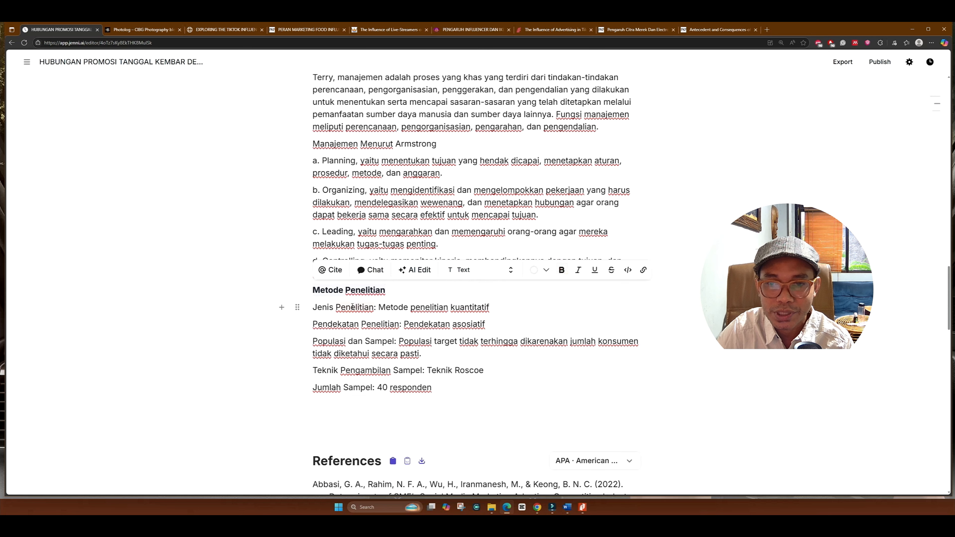
pyautogui.click(498, 309)
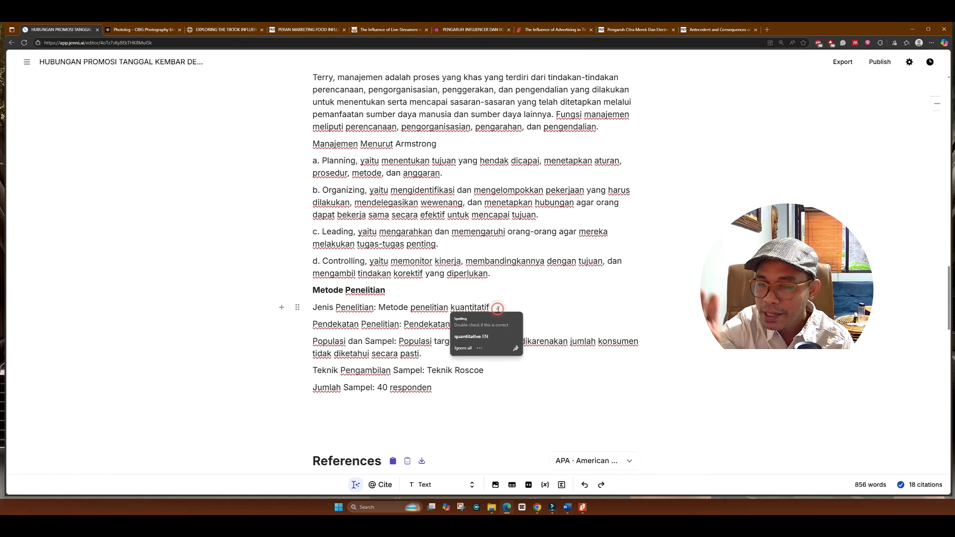
pyautogui.write('. Ku')
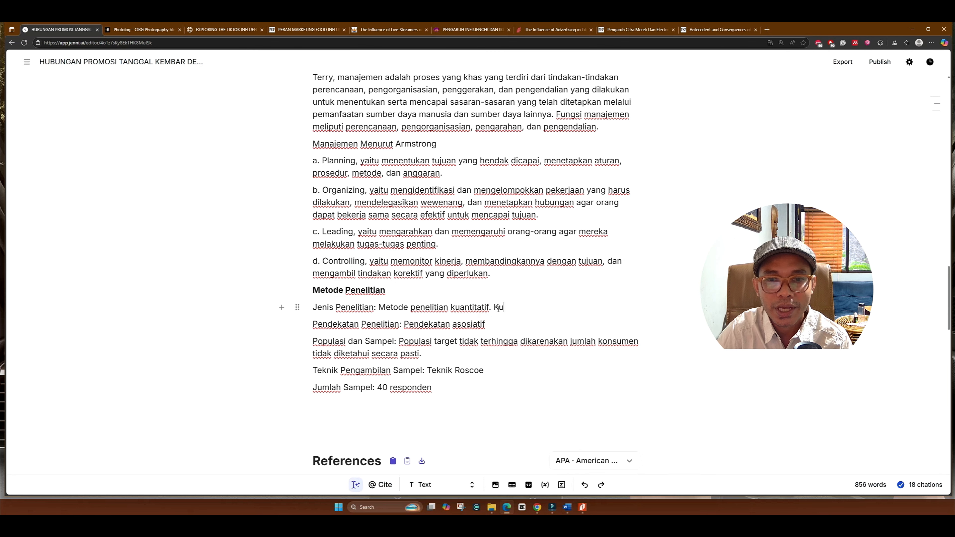
pyautogui.press('BackSpace')
pyautogui.press('BackSpace')
pyautogui.write('Penelitian k')
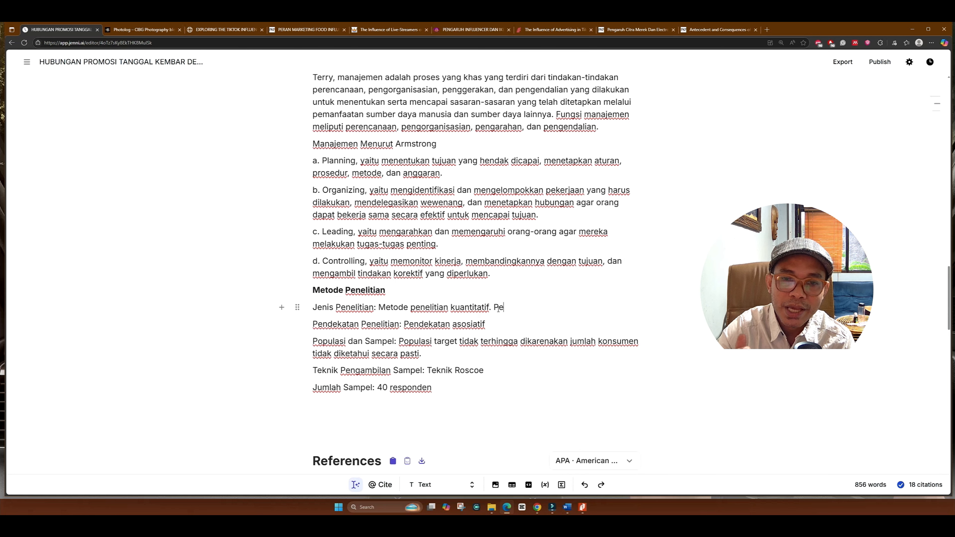
pyautogui.write('uantitat')
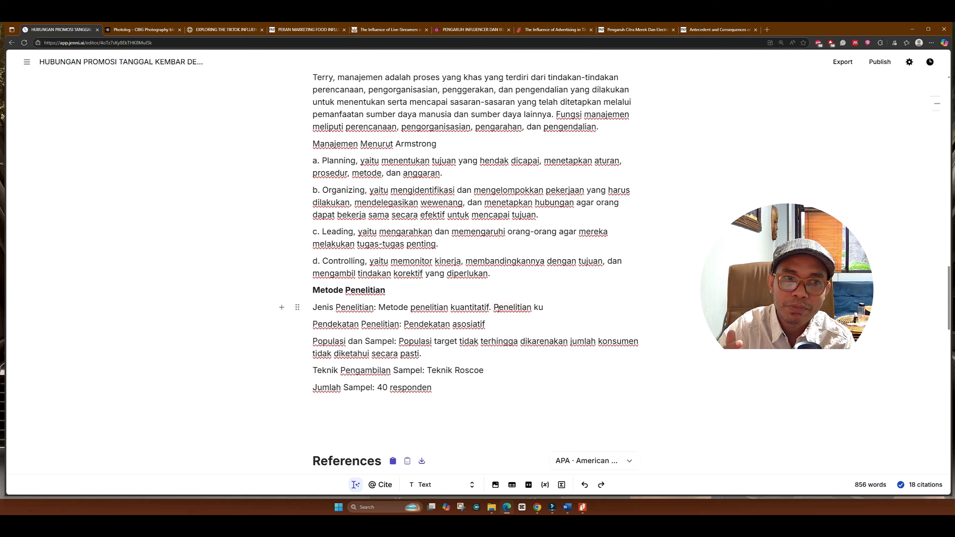
pyautogui.write('if adalah')
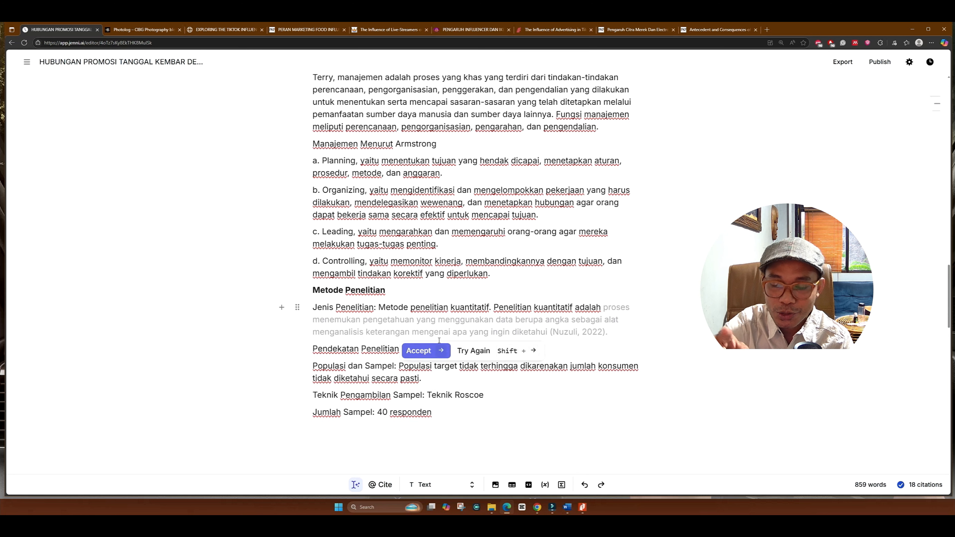
pyautogui.click(431, 350)
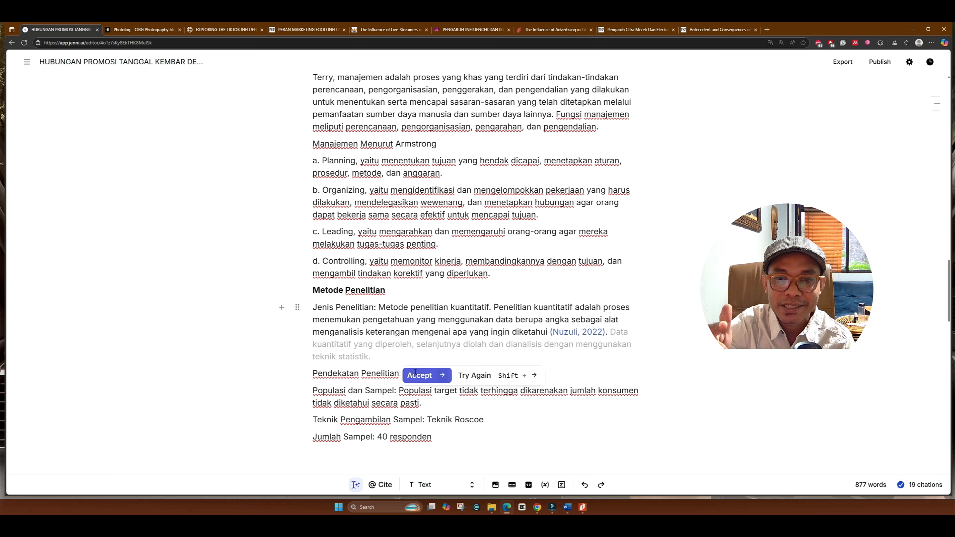
pyautogui.click(415, 372)
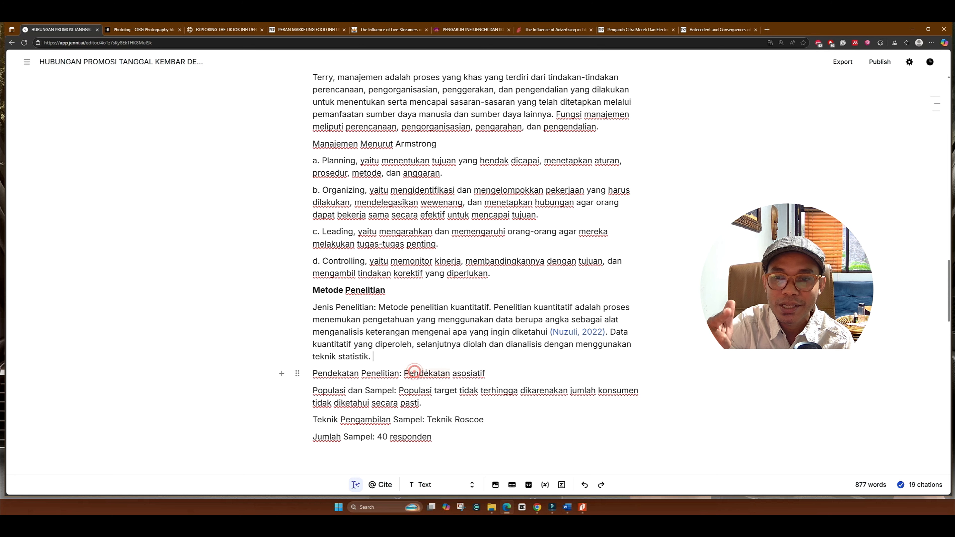
# Step: Extend the "Pendekatan Penelitian" line with "adalah" and accept the suggested cited definition of the associative approach and its follow-up sentence
pyautogui.click(505, 374)
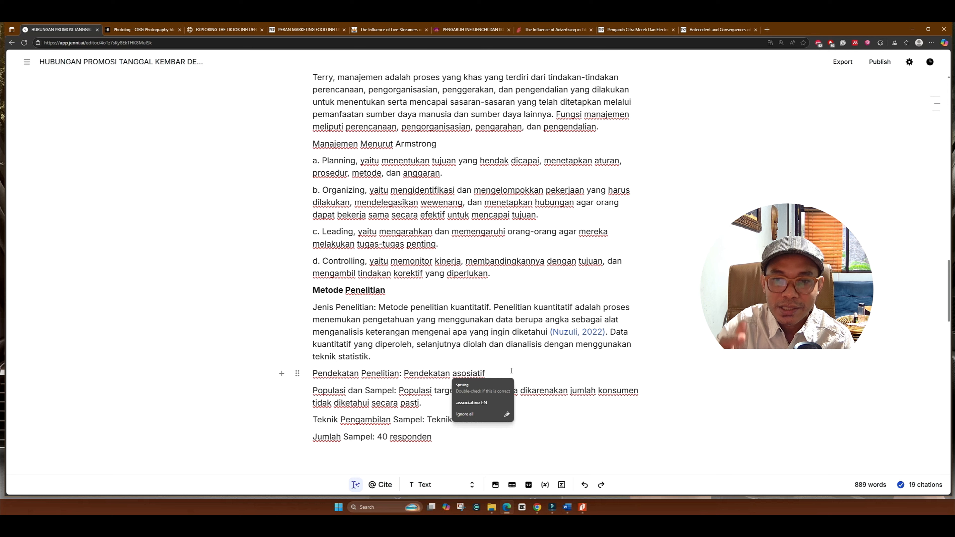
pyautogui.write('adalah')
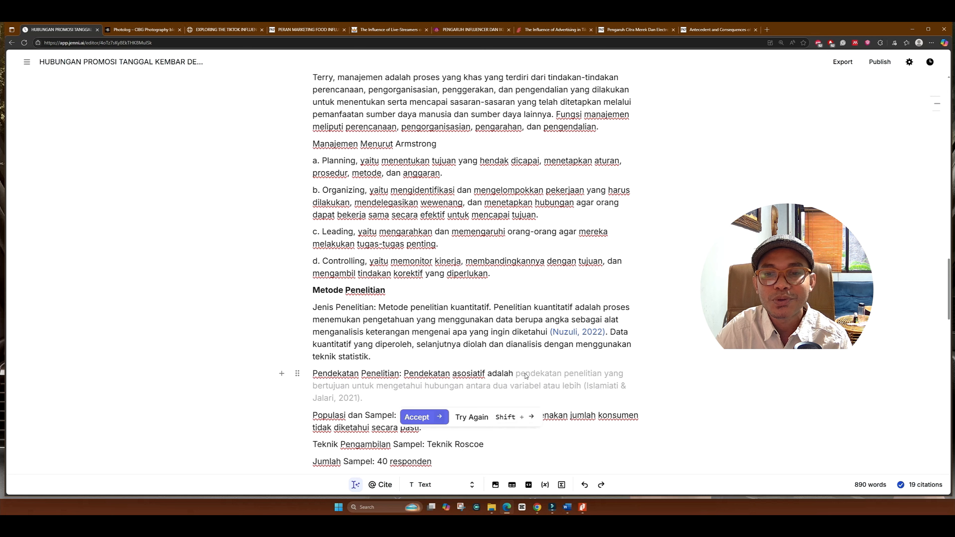
pyautogui.click(425, 417)
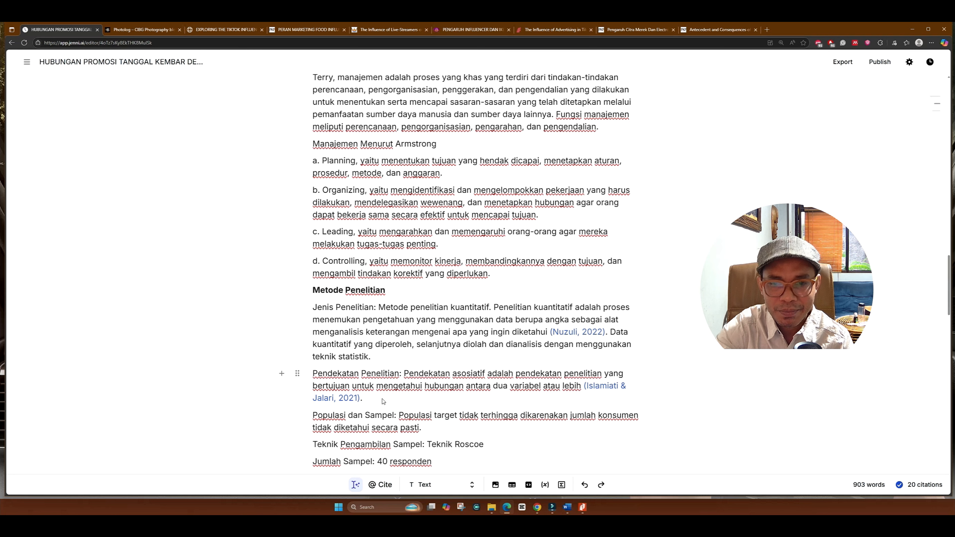
pyautogui.click(402, 431)
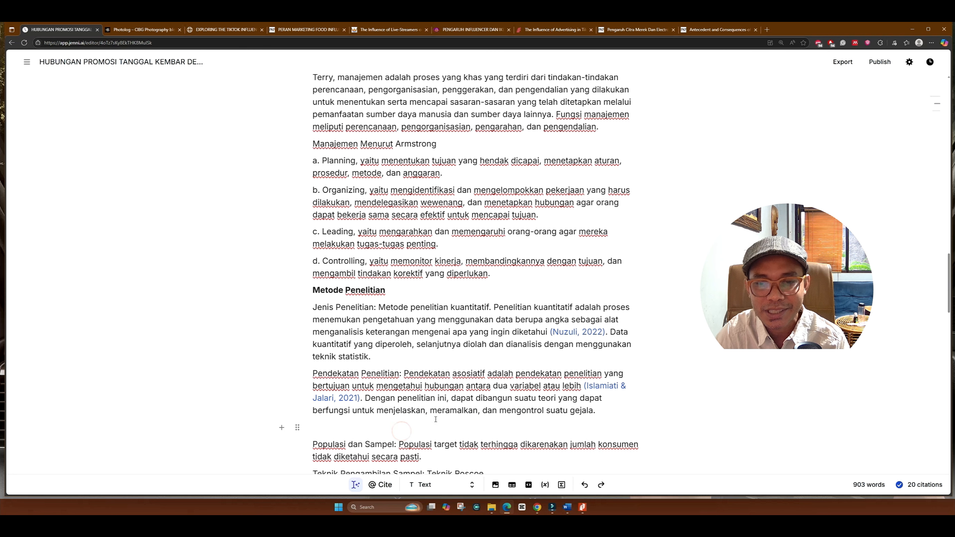
pyautogui.click(611, 412)
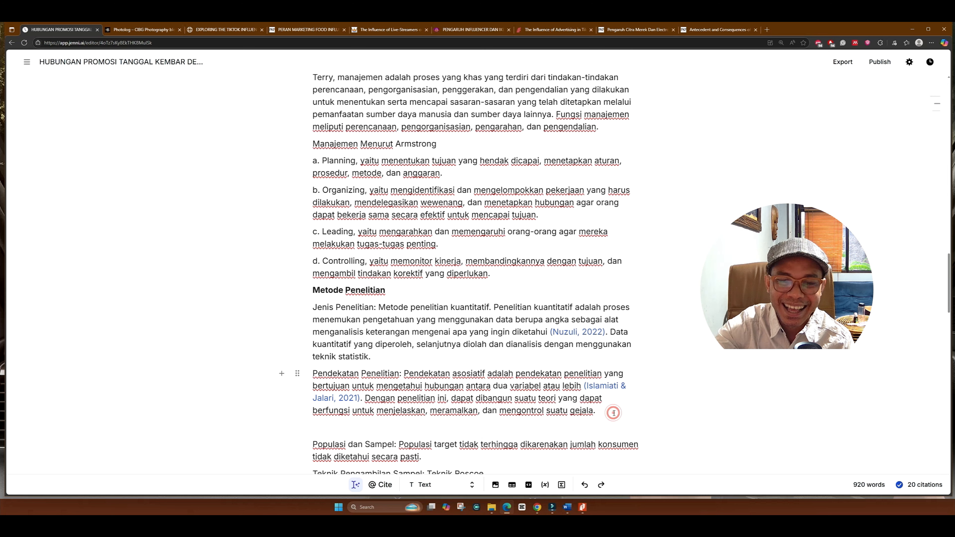
pyautogui.write('v')
pyautogui.press('BackSpace')
pyautogui.click(611, 411)
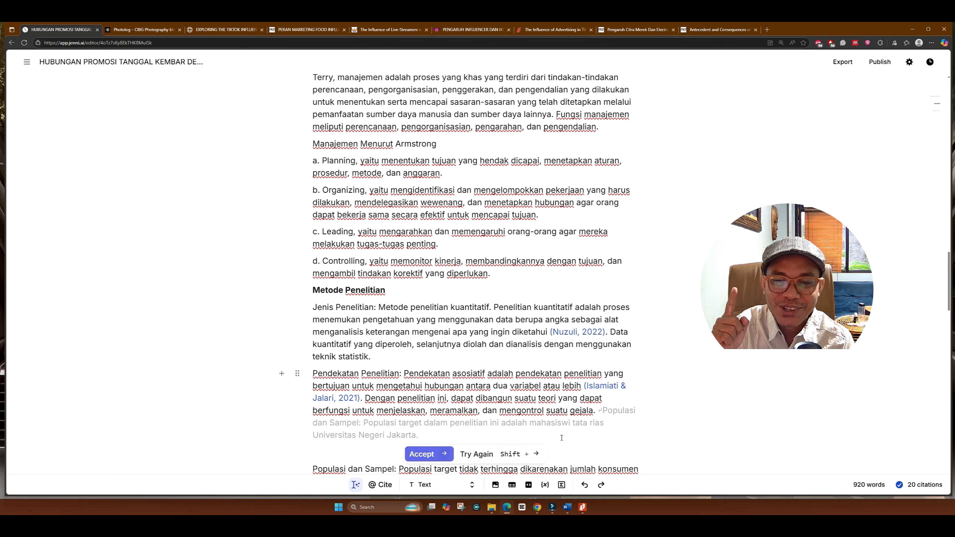
pyautogui.hotkey('shift', 'Right')
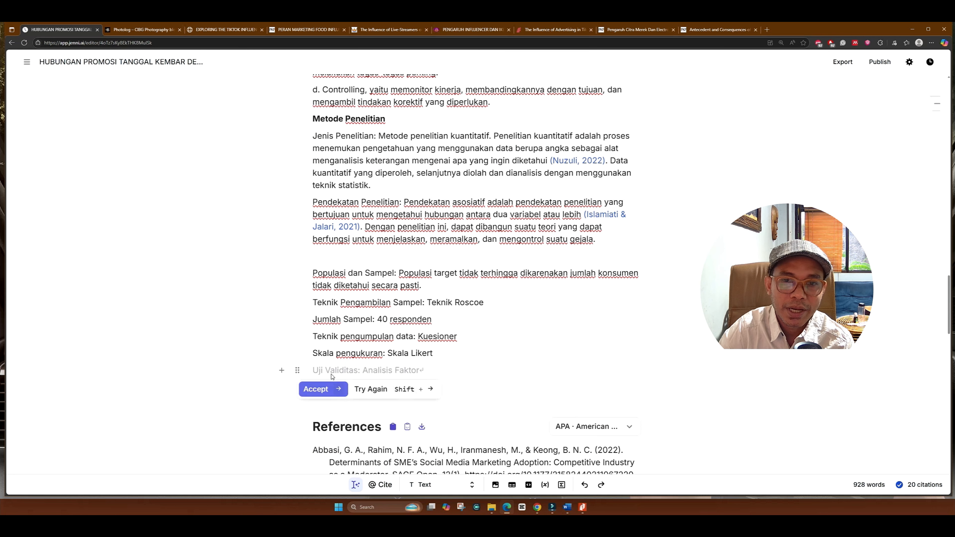
# Step: Add the lines "Uji Validitas: Analisis Faktor", "Uji Reliabilitas: Cronchbach's Alpha" and "Teknik Analisis Data: Regresi Linear Sederhana" below the measurement scale
pyautogui.click(319, 389)
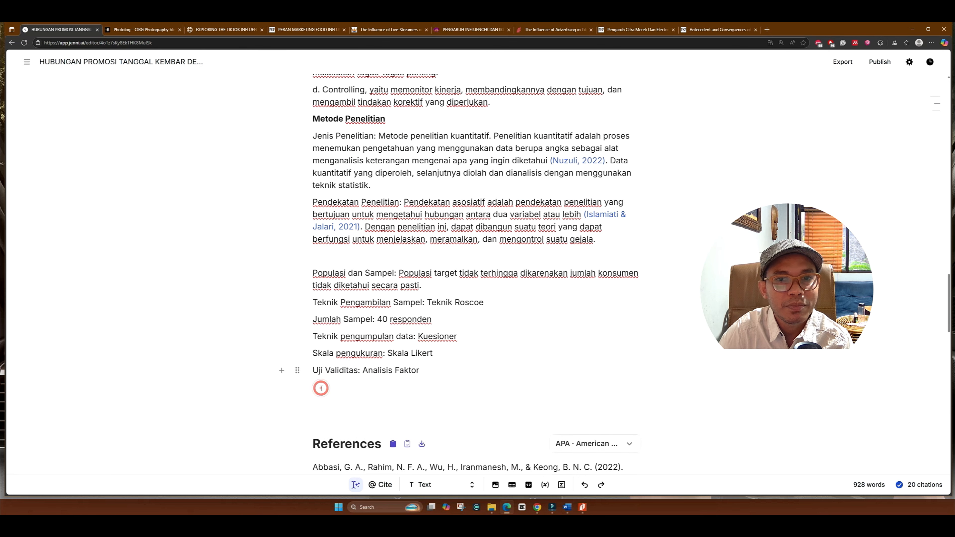
pyautogui.write("Uji Reliabilitas: Cronchbach's Alpha")
pyautogui.press('Return')
pyautogui.write('Teknik Analisis Data: Regresi Linear Sederhana')
pyautogui.press('Return')
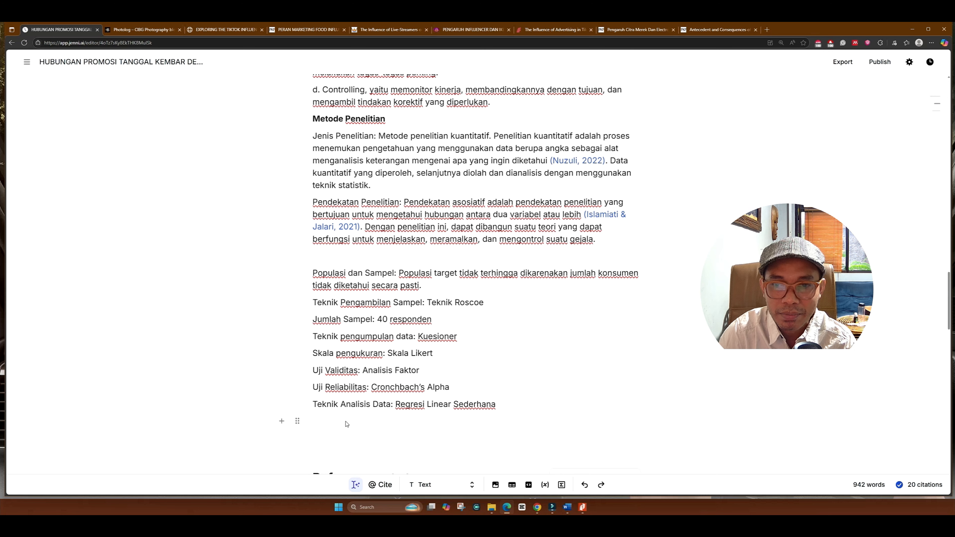
# Step: Insert "Definisi Operasional Variabel:" below the data collection technique line and accept the suggested independent variable definition on twin date promotions
pyautogui.scroll(-2, 346, 424)
pyautogui.click(479, 269)
pyautogui.press('Return')
pyautogui.write('Defini')
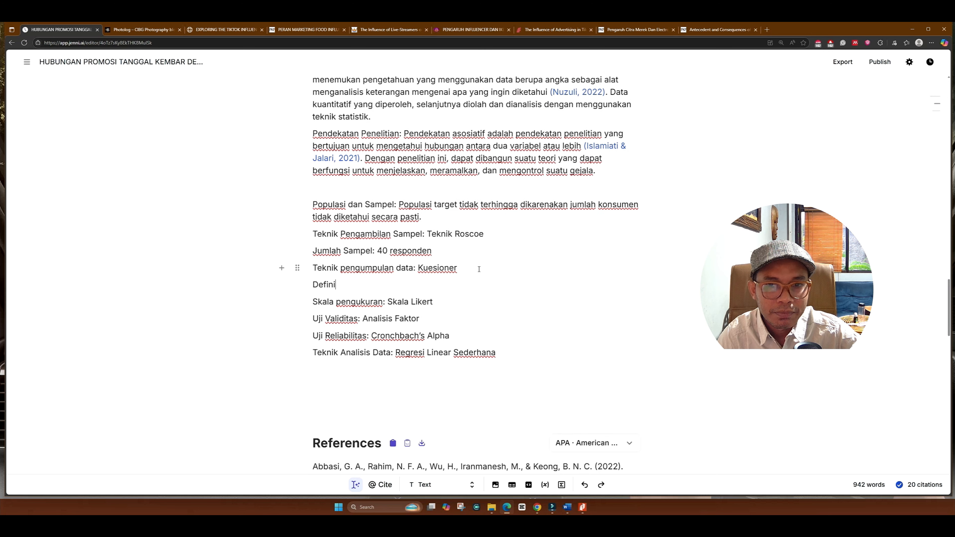
pyautogui.write('si Operasional Variabel')
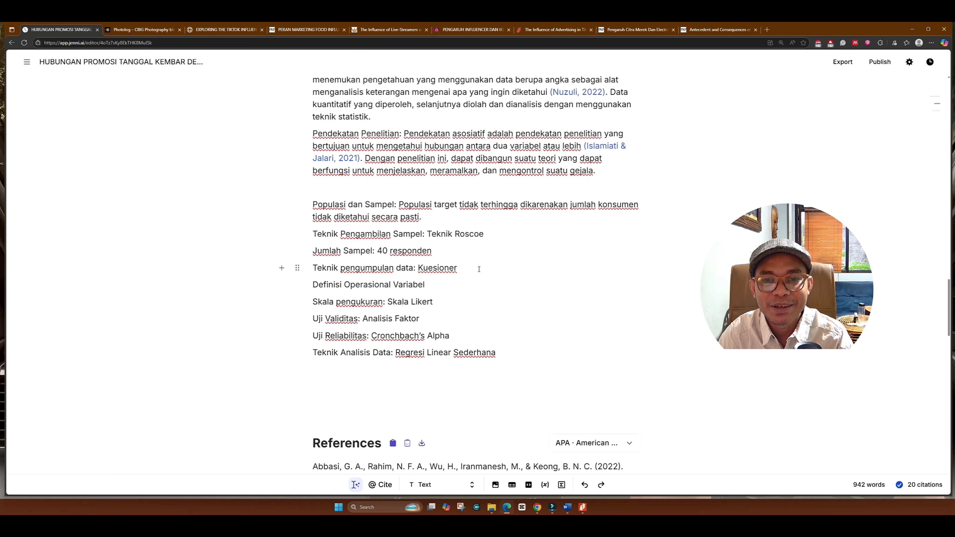
pyautogui.write(':')
pyautogui.press('Return')
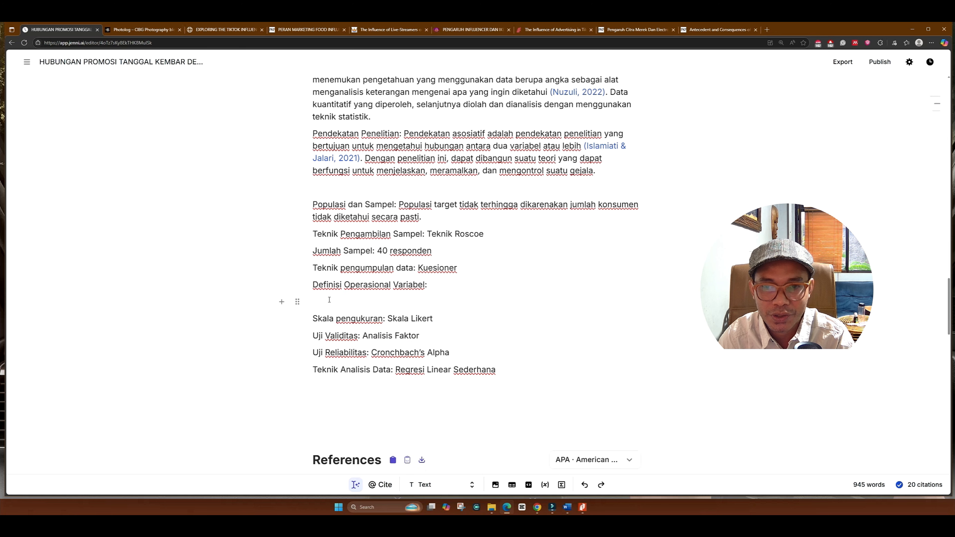
pyautogui.click(404, 344)
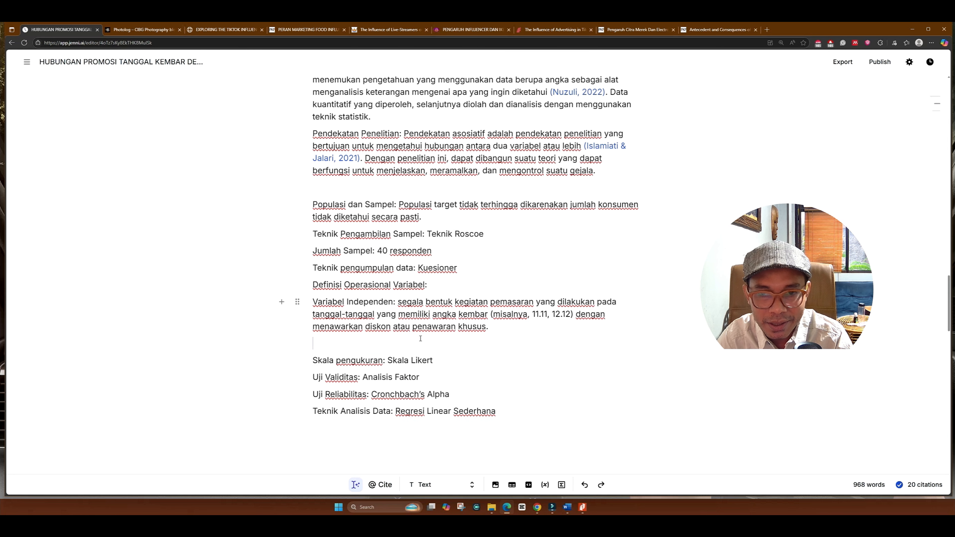
# Step: Accept the suggested "Variabel Dependen" definition on individual buying behaviour and insert a three-column, three-row table below it
pyautogui.click(426, 376)
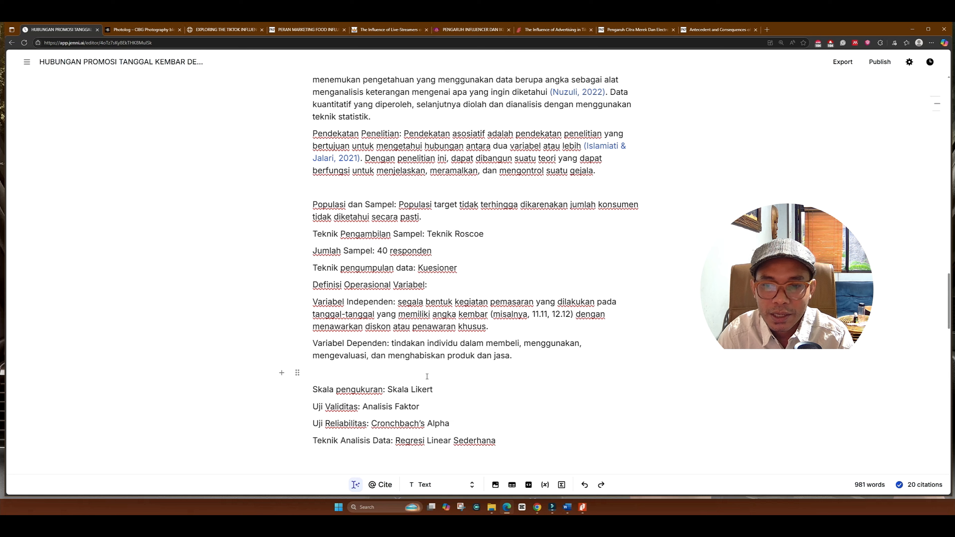
pyautogui.click(485, 387)
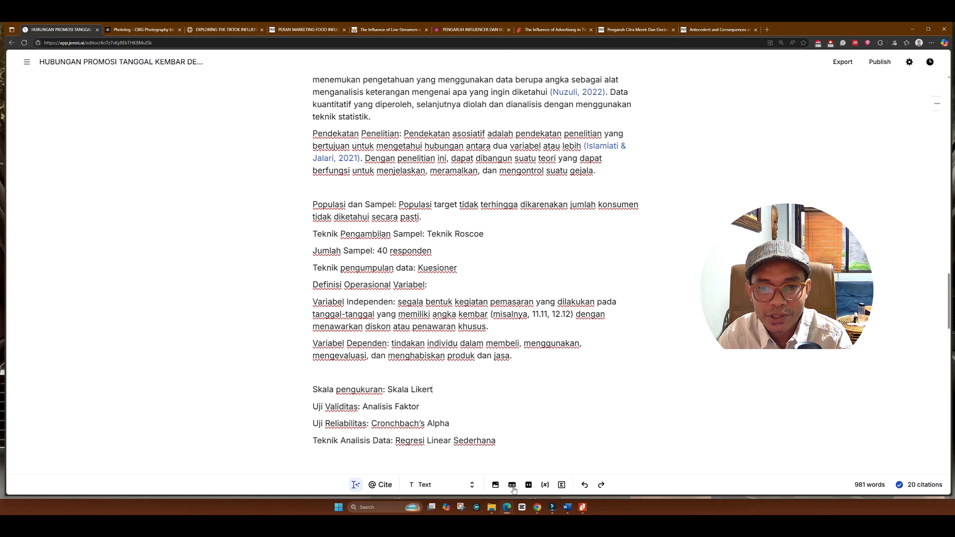
pyautogui.click(408, 378)
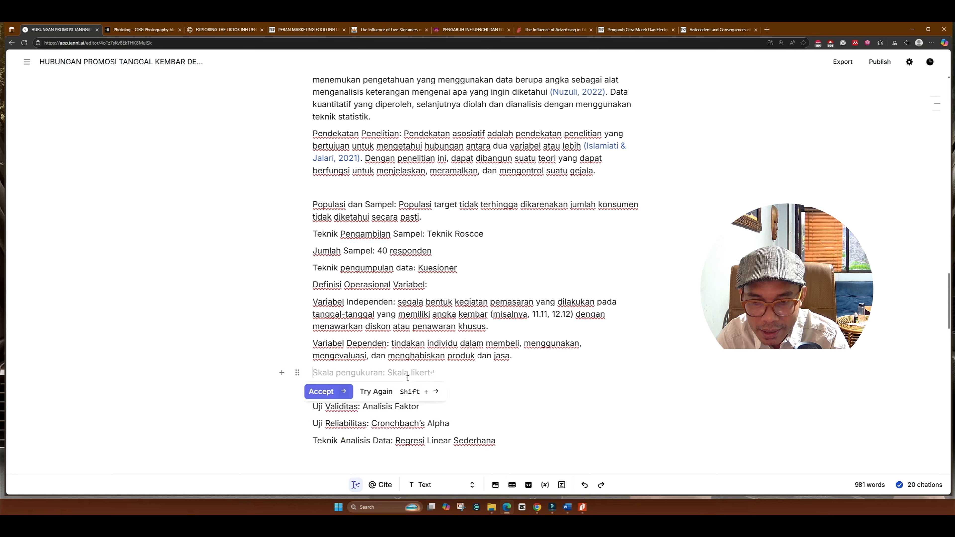
pyautogui.click(512, 484)
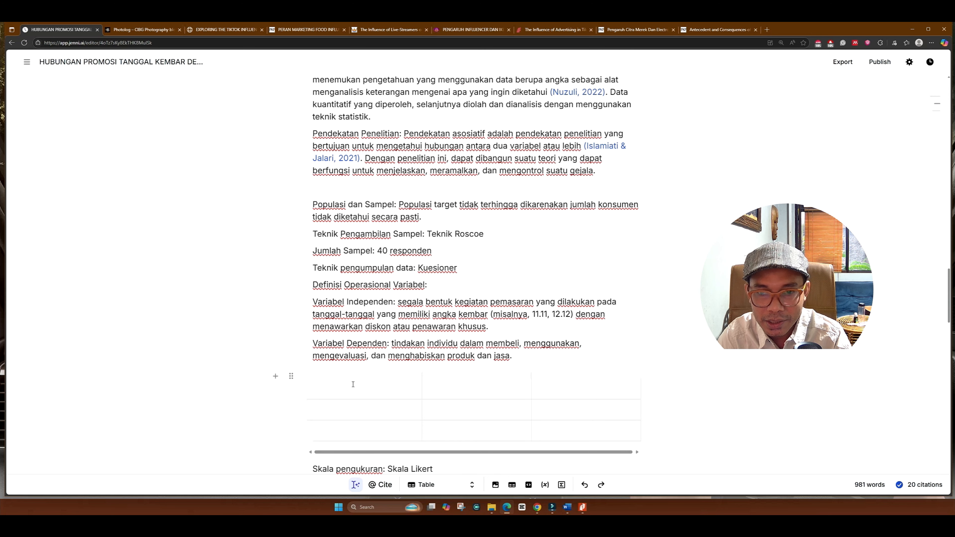
# Step: Fill the table's header row with "Variabel", "Indikator" and "Pengukuran"
pyautogui.write('Variabel')
pyautogui.click(466, 386)
pyautogui.write('Indikat')
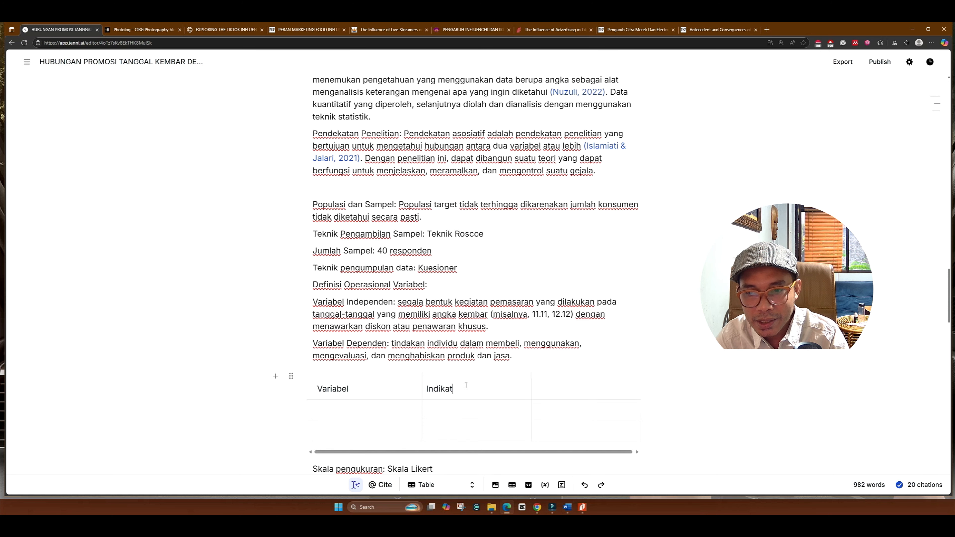
pyautogui.write('or')
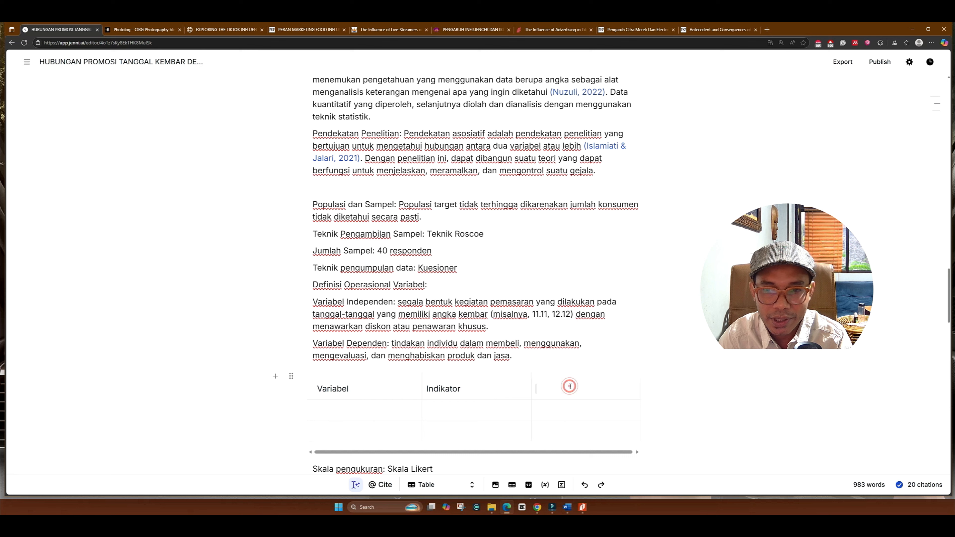
pyautogui.click(570, 386)
pyautogui.write('Pengukuran')
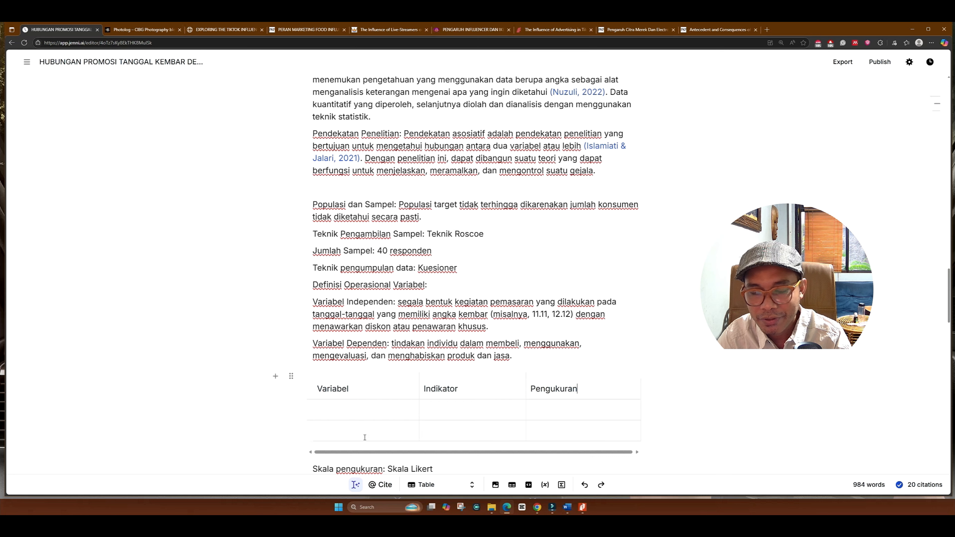
# Step: Enter "Promosi Tanggal Kembar" and "Keputusan Pembelian" in the two rows below the "Variabel" header
pyautogui.click(340, 409)
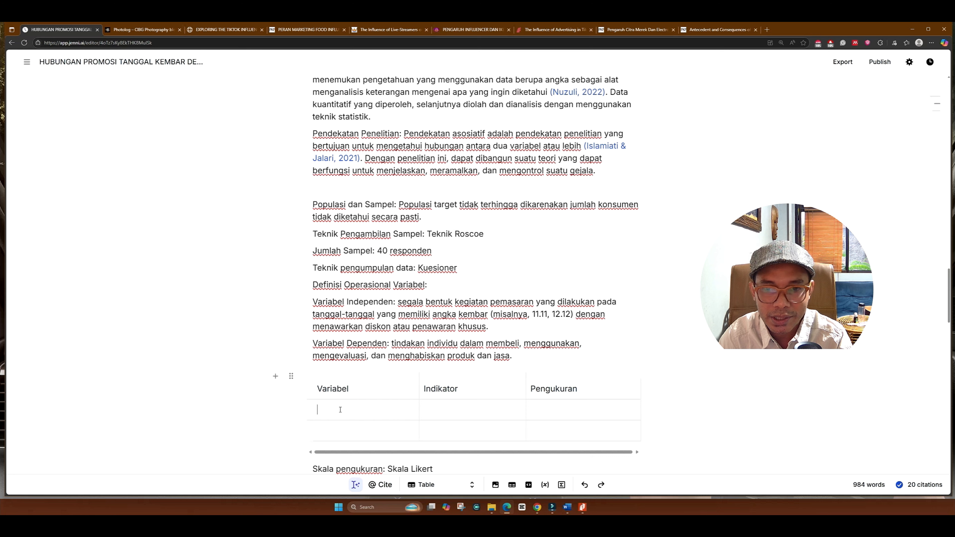
pyautogui.scroll(-2, 353, 340)
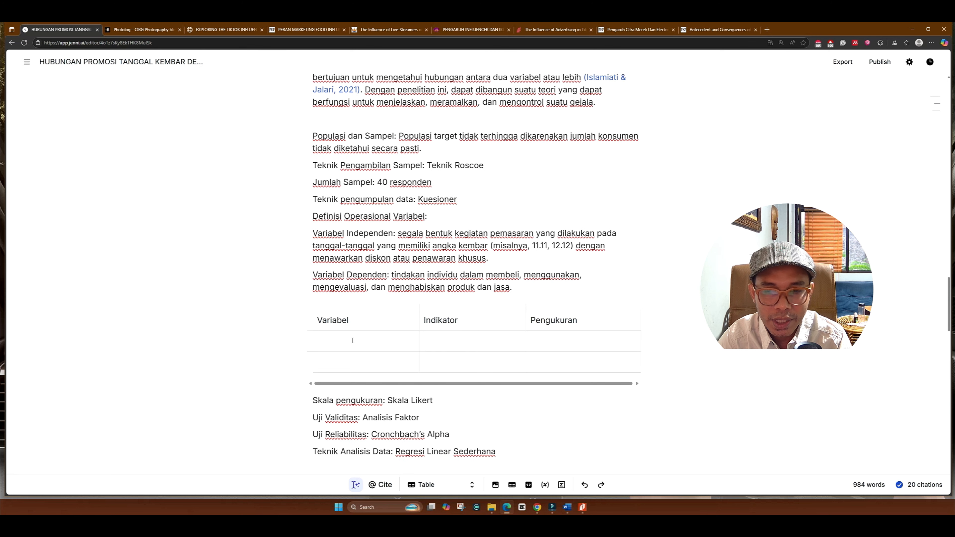
pyautogui.write('Promosi ')
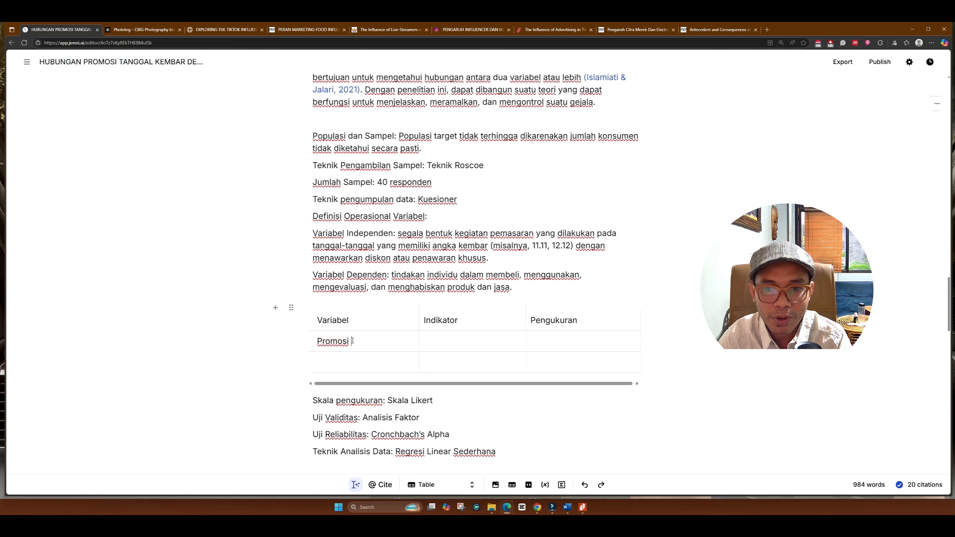
pyautogui.write('Tanggal Kembar')
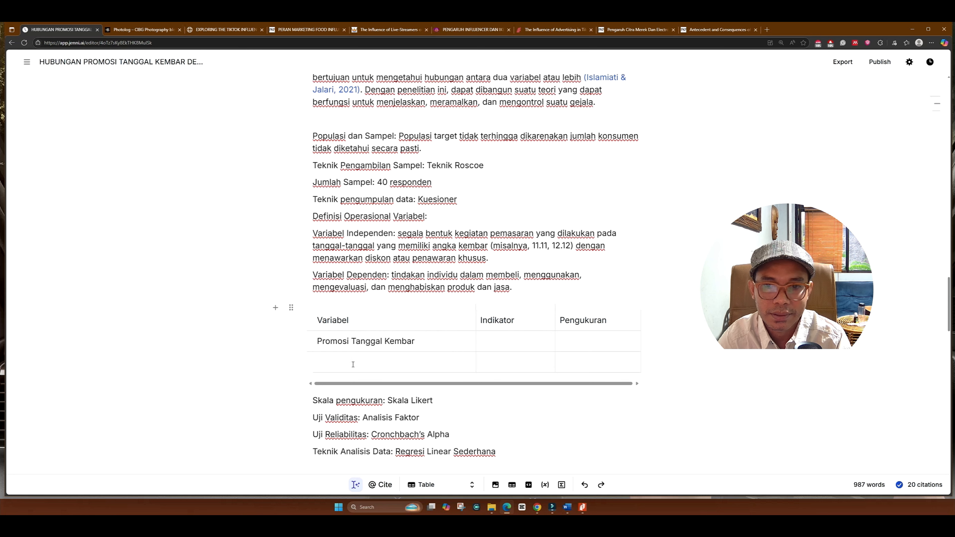
pyautogui.click(354, 362)
pyautogui.write('Keput')
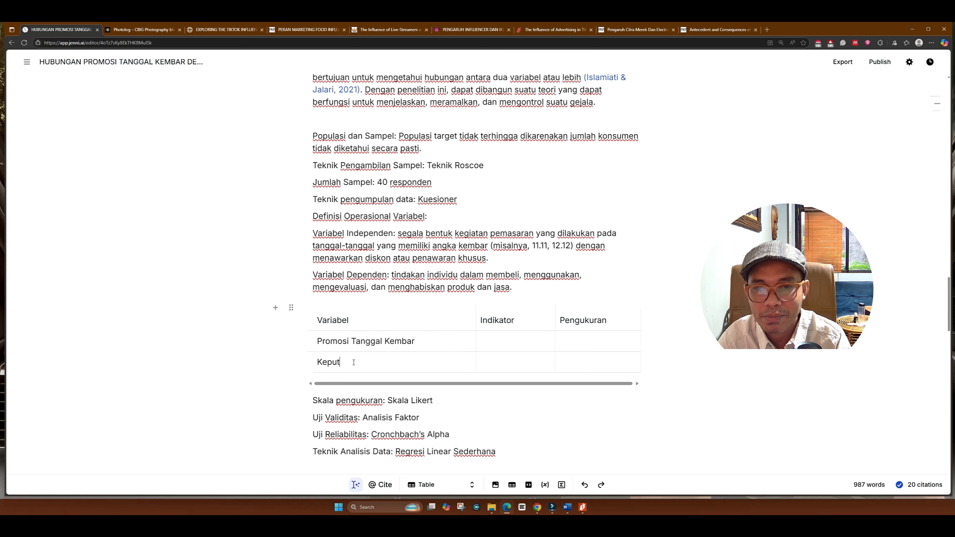
pyautogui.write('usan Pembelian')
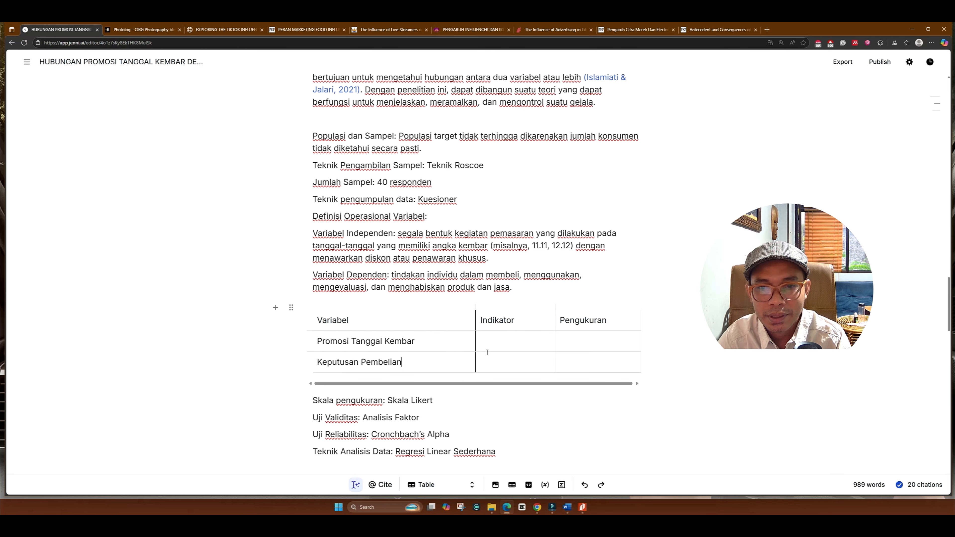
# Step: Look for citation sources for the management definition under "Konsep Umum Manajemen" and browse the suggested articles and books
pyautogui.click(506, 342)
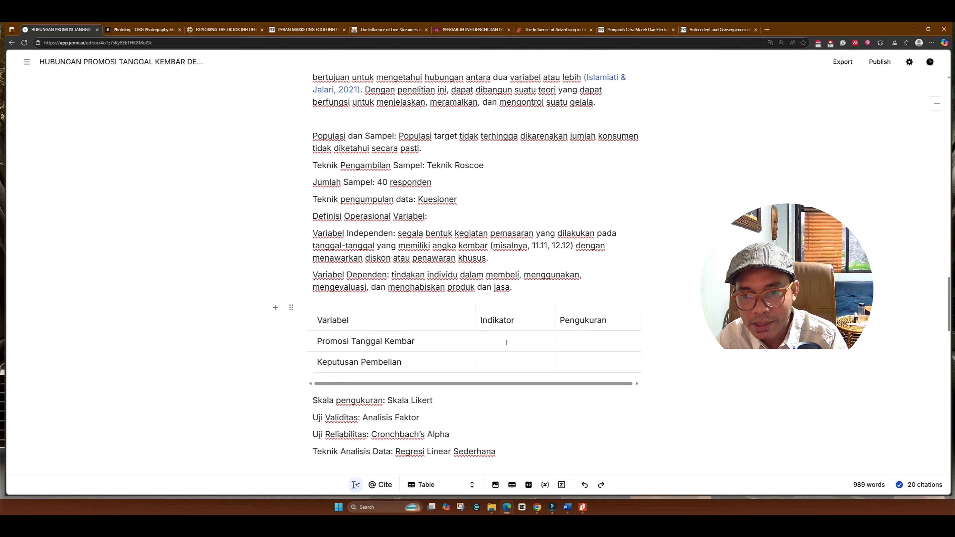
pyautogui.scroll(-3, 507, 342)
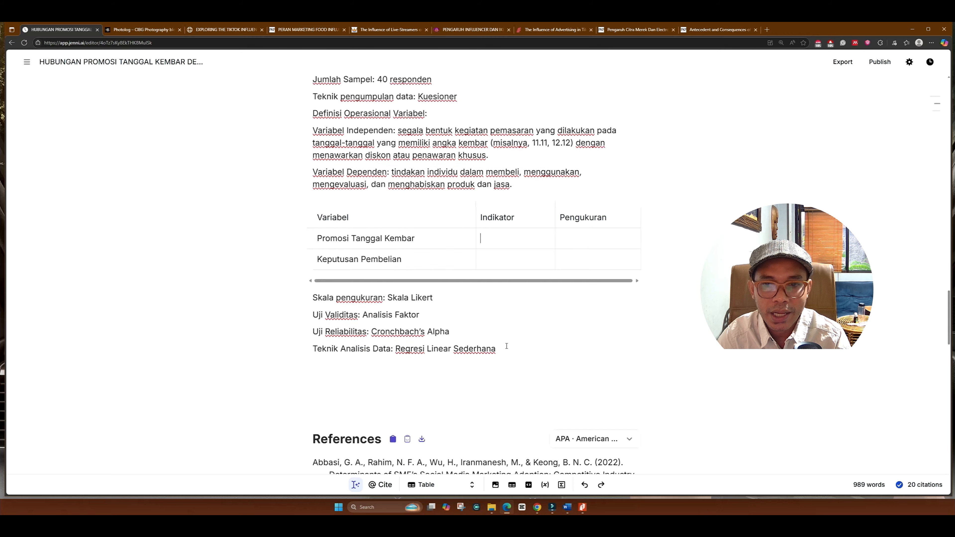
pyautogui.scroll(4, 507, 342)
pyautogui.scroll(7, 506, 346)
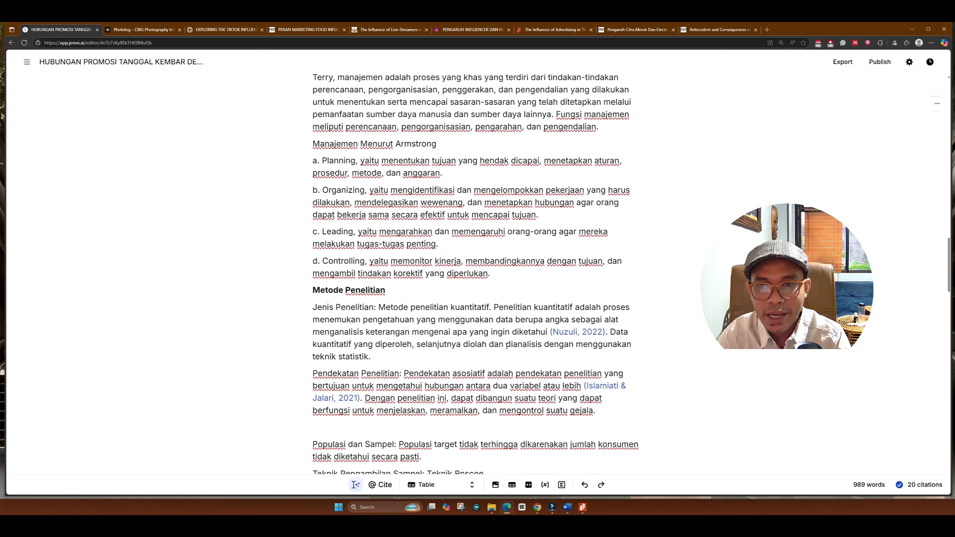
pyautogui.scroll(4, 507, 346)
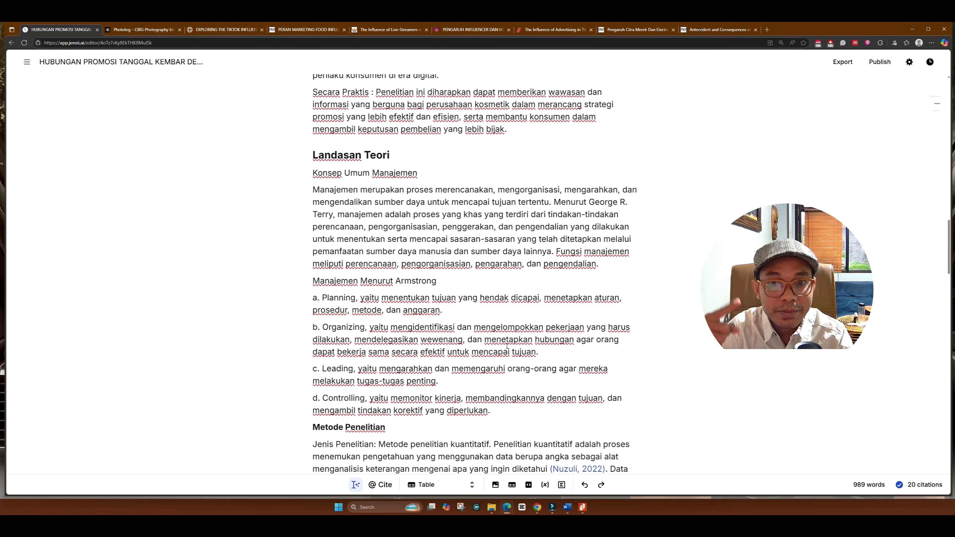
pyautogui.click(553, 203)
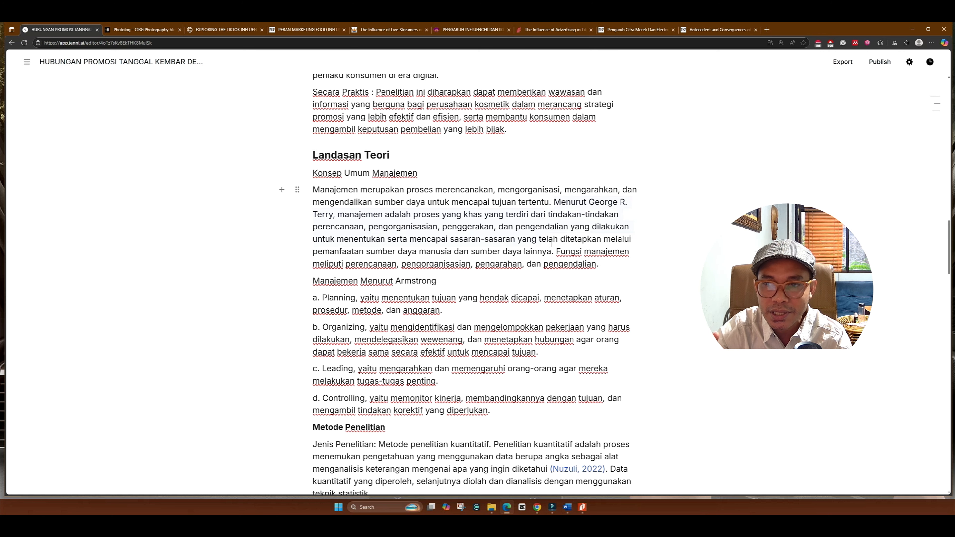
pyautogui.moveTo(551, 244); pyautogui.dragTo(552, 250)
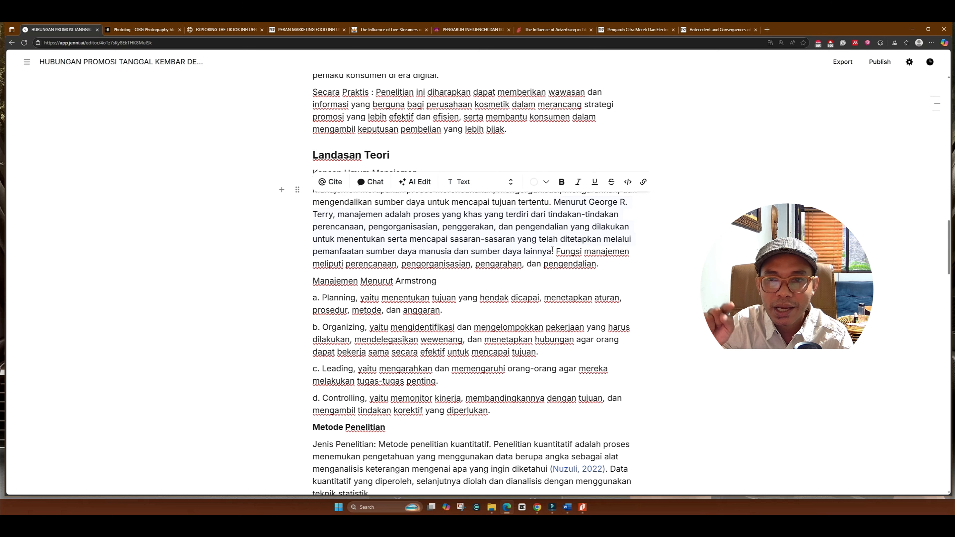
pyautogui.click(563, 233)
pyautogui.click(330, 183)
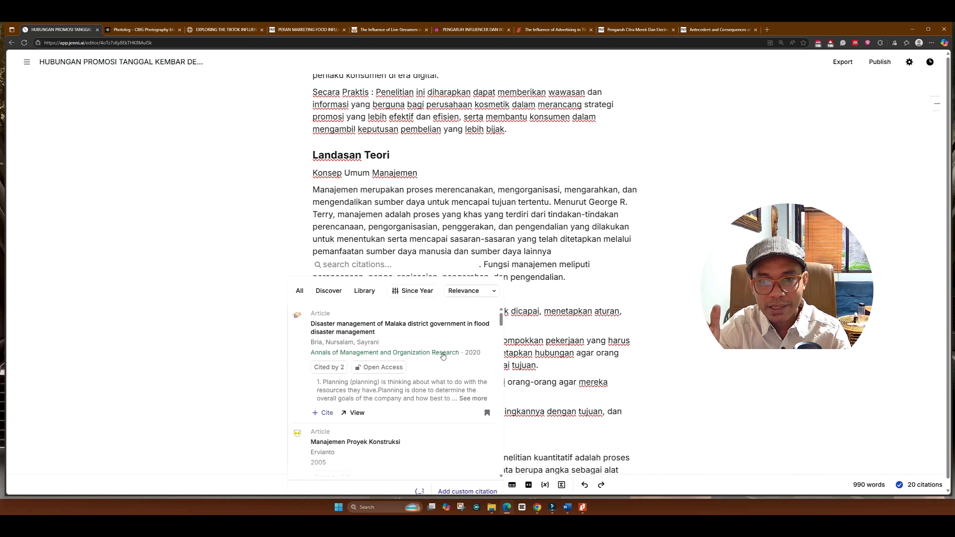
pyautogui.scroll(-3, 443, 355)
pyautogui.scroll(3, 443, 356)
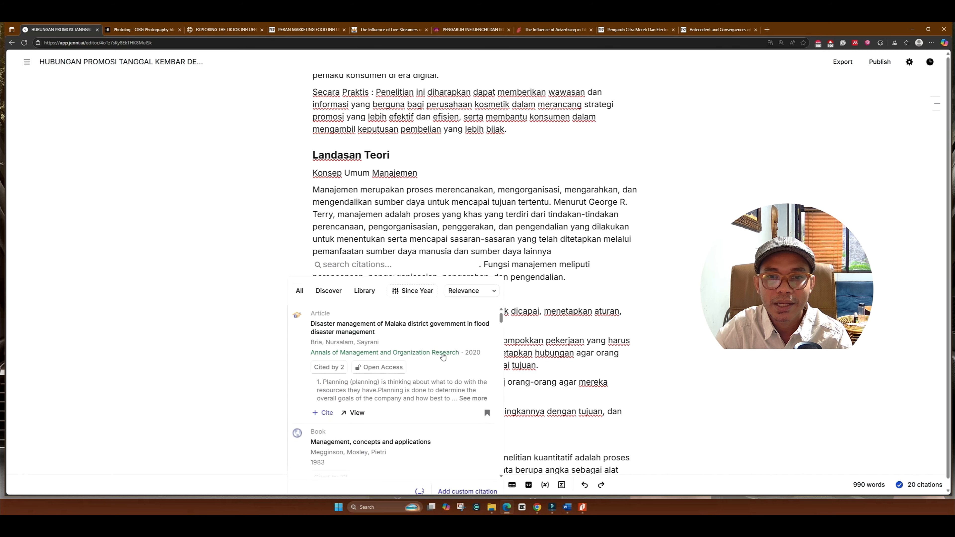
pyautogui.scroll(-1, 443, 356)
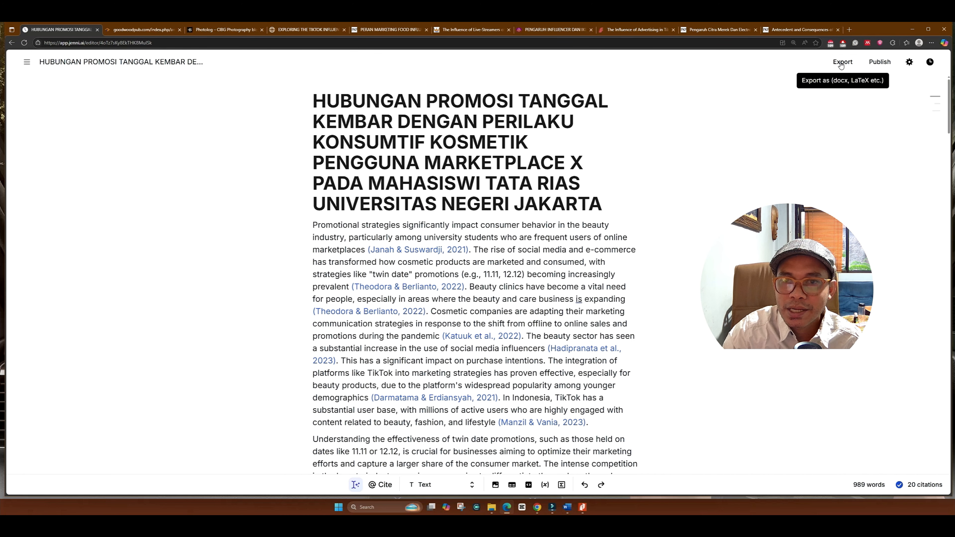
# Step: Export the thesis draft as a Word (.docx) file and open the downloaded document in Word
pyautogui.click(840, 64)
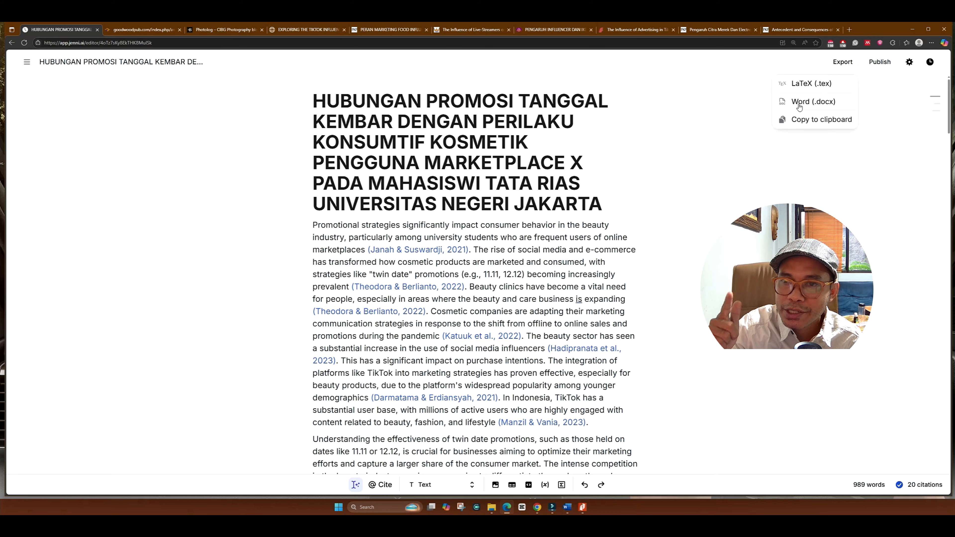
pyautogui.click(809, 102)
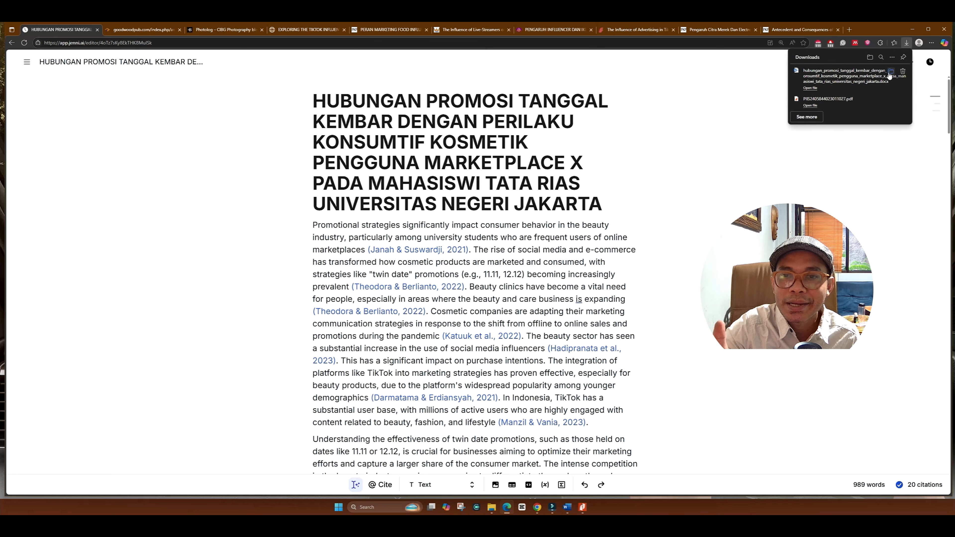
pyautogui.click(869, 76)
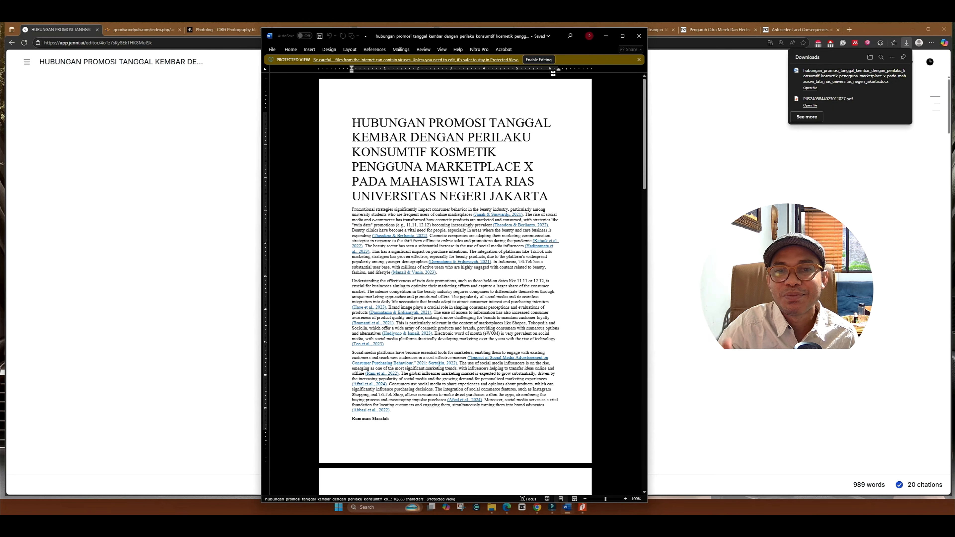
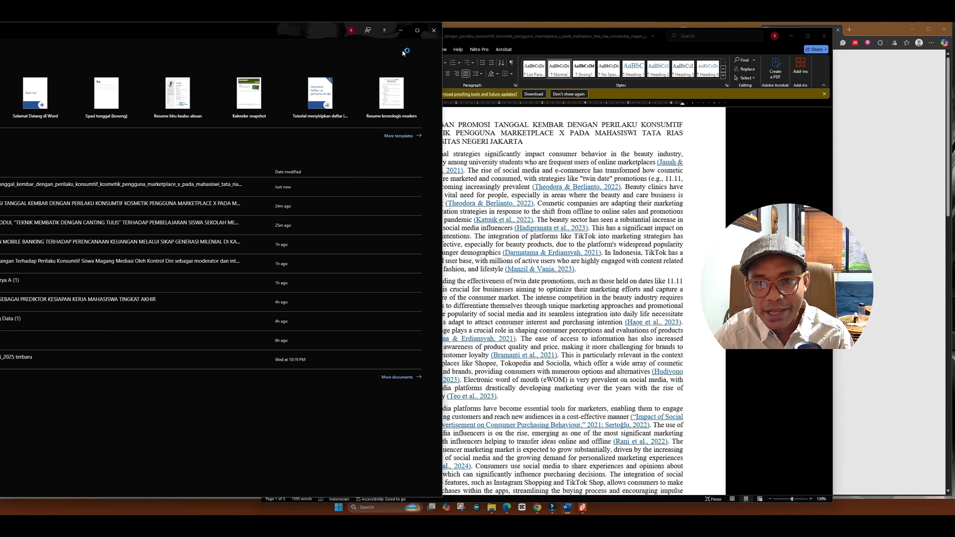
# Step: Close the Word start window, launch the DeepL translator and arrange it beside the exported Word document
pyautogui.click(433, 30)
pyautogui.click(370, 507)
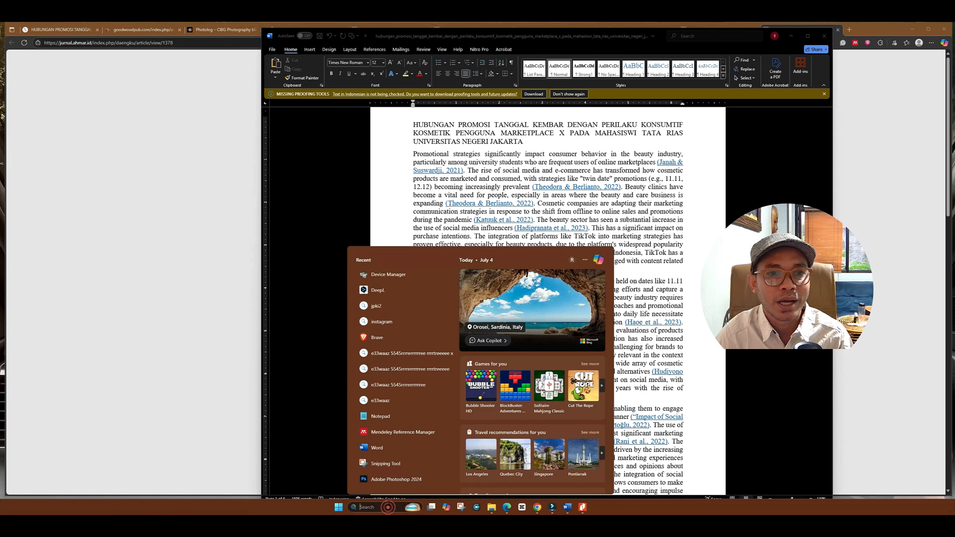
pyautogui.click(389, 291)
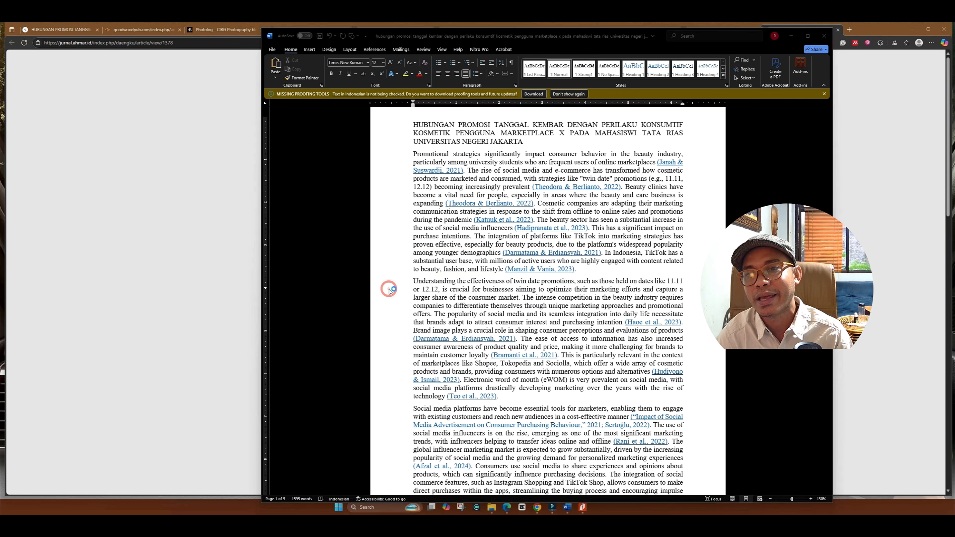
pyautogui.moveTo(695, 43); pyautogui.dragTo(816, 40)
pyautogui.click(370, 507)
pyautogui.click(376, 292)
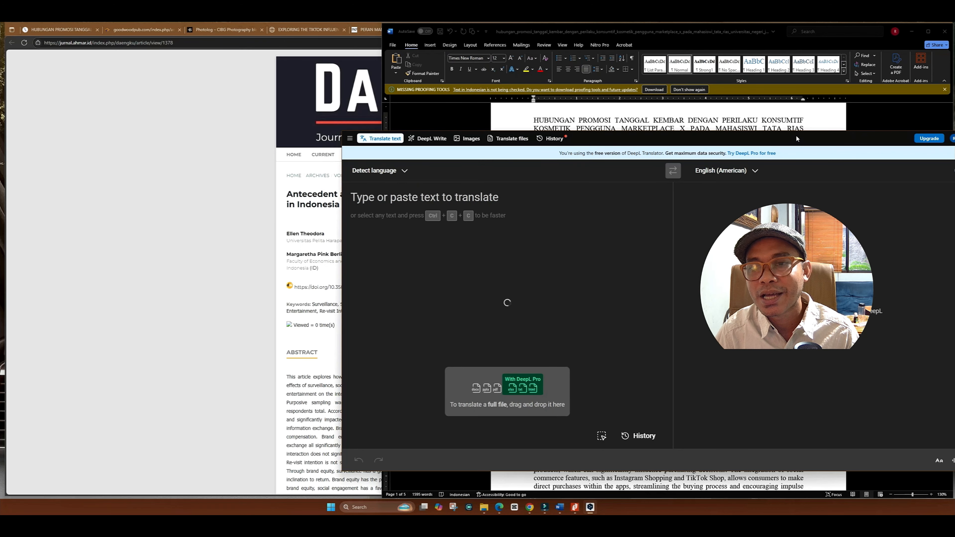
pyautogui.moveTo(795, 134); pyautogui.dragTo(460, 135)
# Step: Copy the first English paragraph beginning "Promotional strategies" from the Word document into DeepL and translate it into Indonesian
pyautogui.click(759, 199)
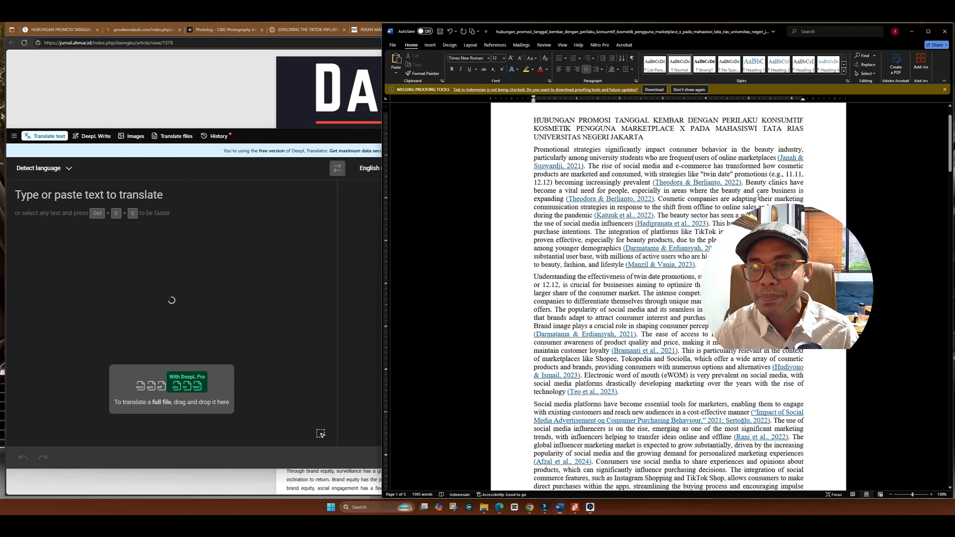
pyautogui.tripleClick(534, 149)
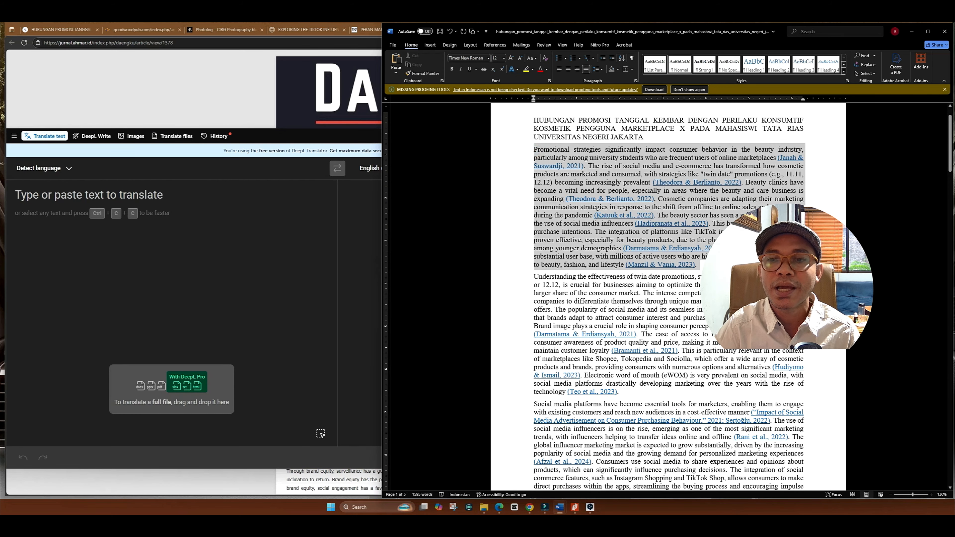
pyautogui.rightClick(691, 222)
pyautogui.click(703, 248)
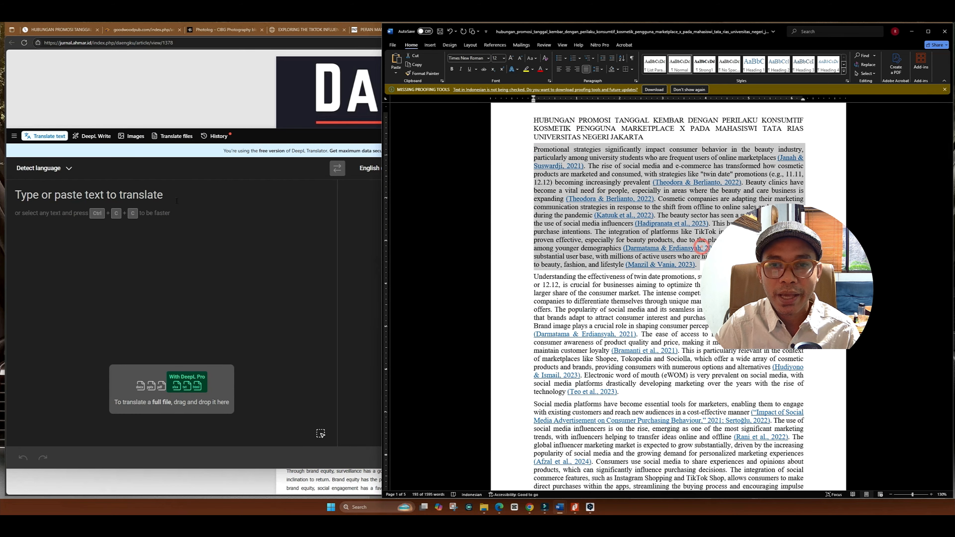
pyautogui.hotkey('ctrl', 'c')
pyautogui.hotkey('ctrl', 'c')
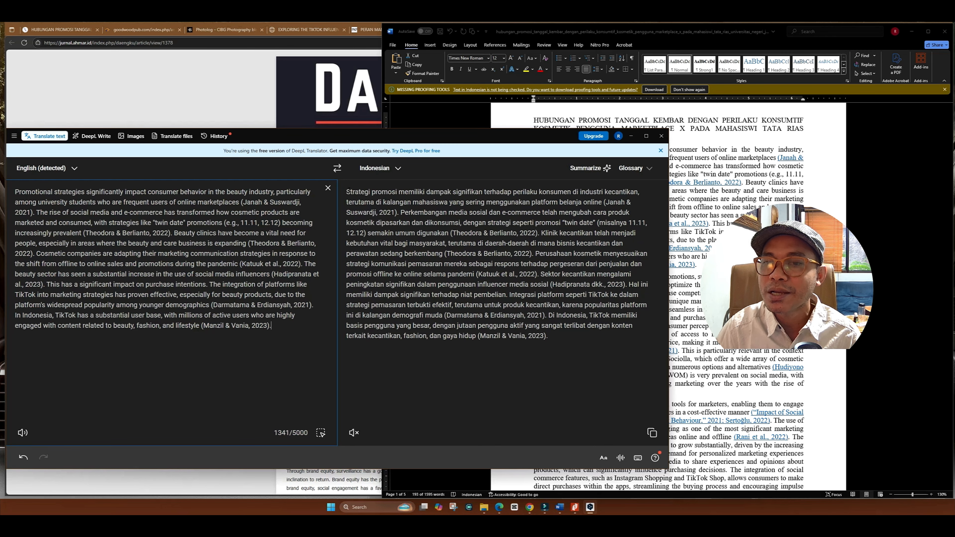
# Step: Replace the first English paragraph in the Word document with DeepL's Indonesian translation
pyautogui.moveTo(346, 191); pyautogui.dragTo(360, 192)
pyautogui.moveTo(531, 147); pyautogui.dragTo(664, 274)
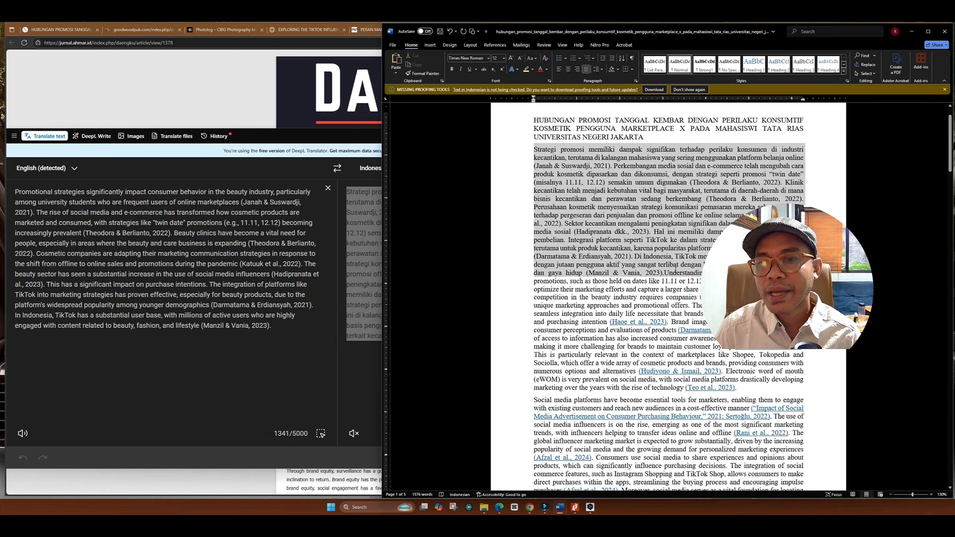
pyautogui.click(664, 274)
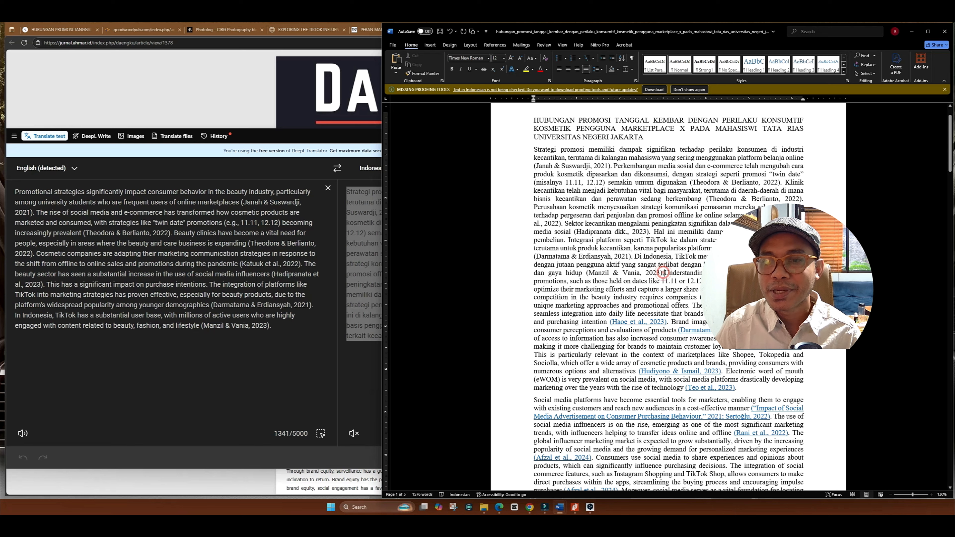
# Step: Separate the translated first paragraph from the English text beginning "Understanding the effectiveness", indent its first line and set 1.5 line spacing
pyautogui.press('Return')
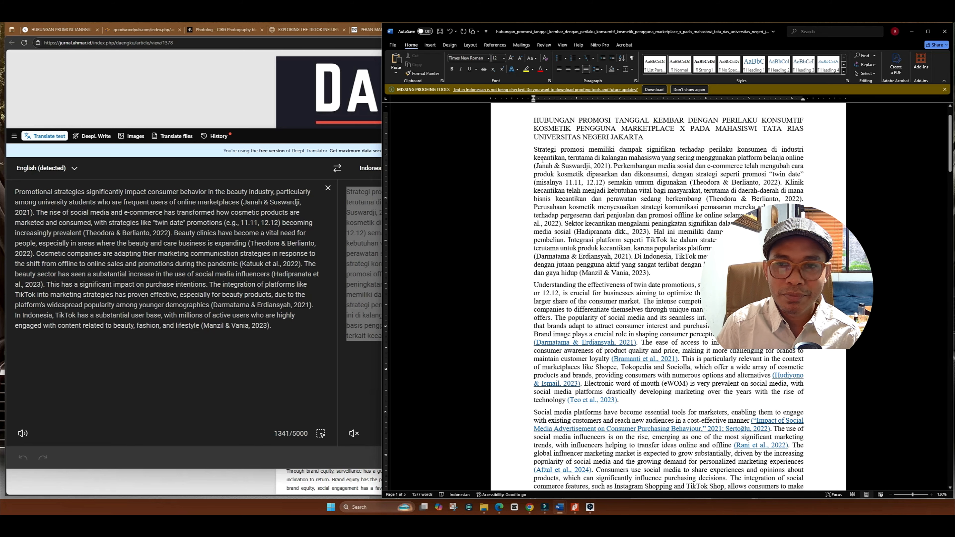
pyautogui.press('Tab')
pyautogui.click(598, 70)
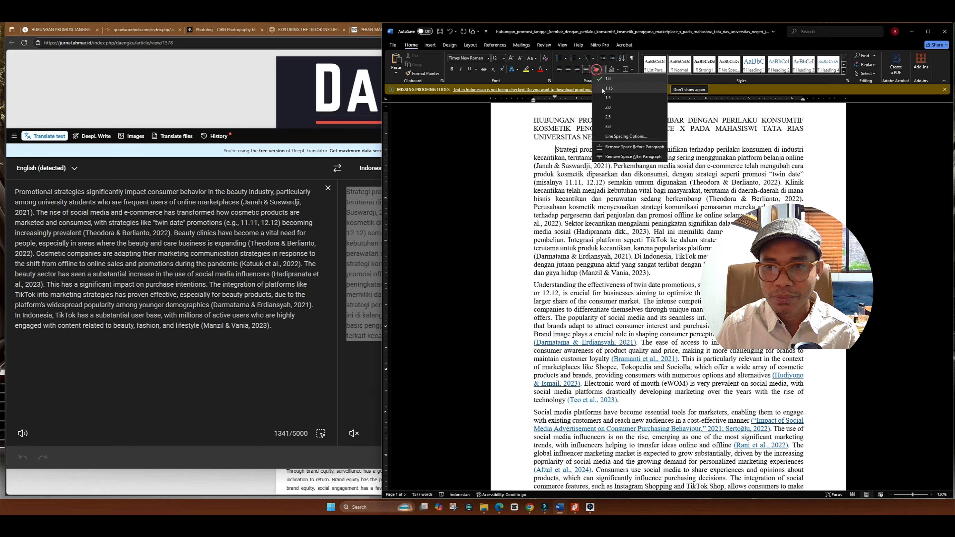
pyautogui.click(606, 99)
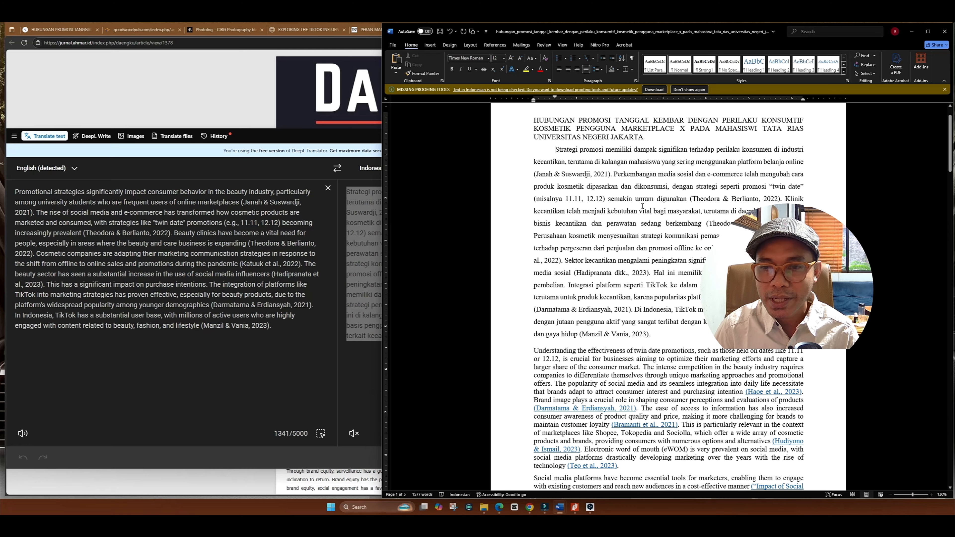
# Step: Skim the rest of the exported Word document, and minimize both Word and the DeepL translator to return to the browser
pyautogui.scroll(-10, 643, 206)
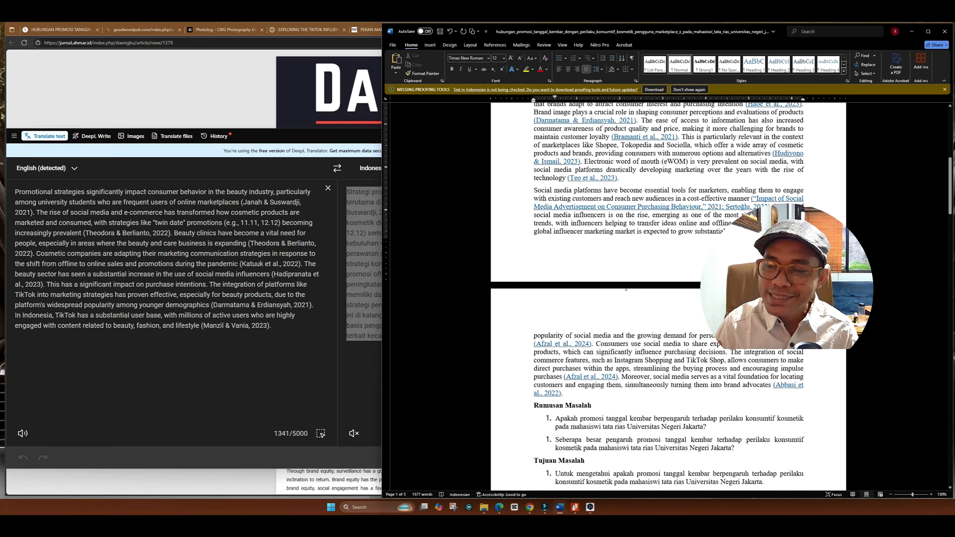
pyautogui.scroll(-6, 626, 288)
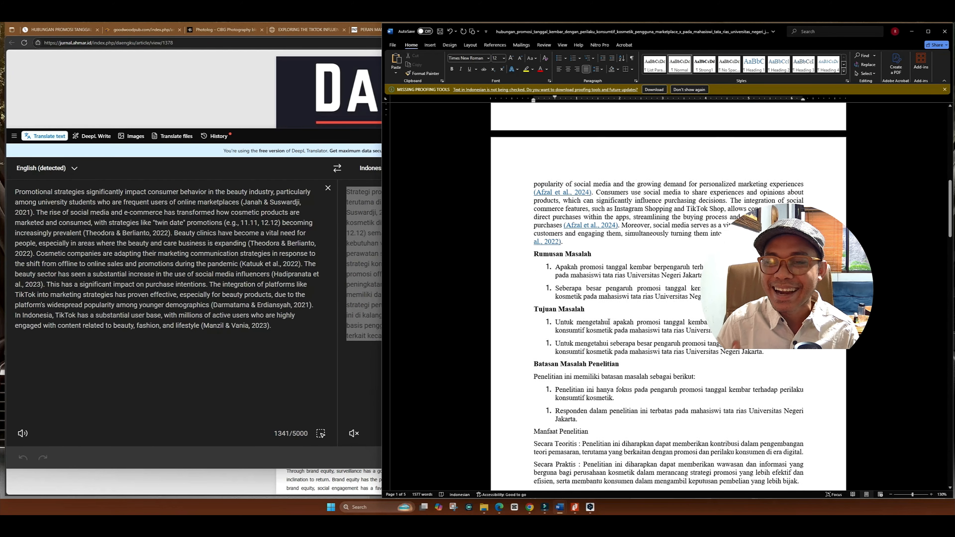
pyautogui.scroll(-2, 608, 321)
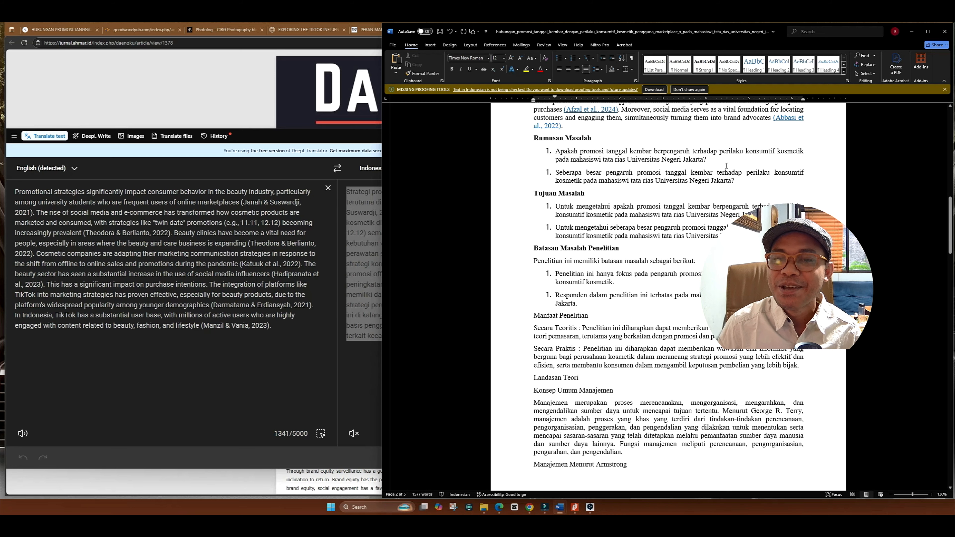
pyautogui.click(911, 31)
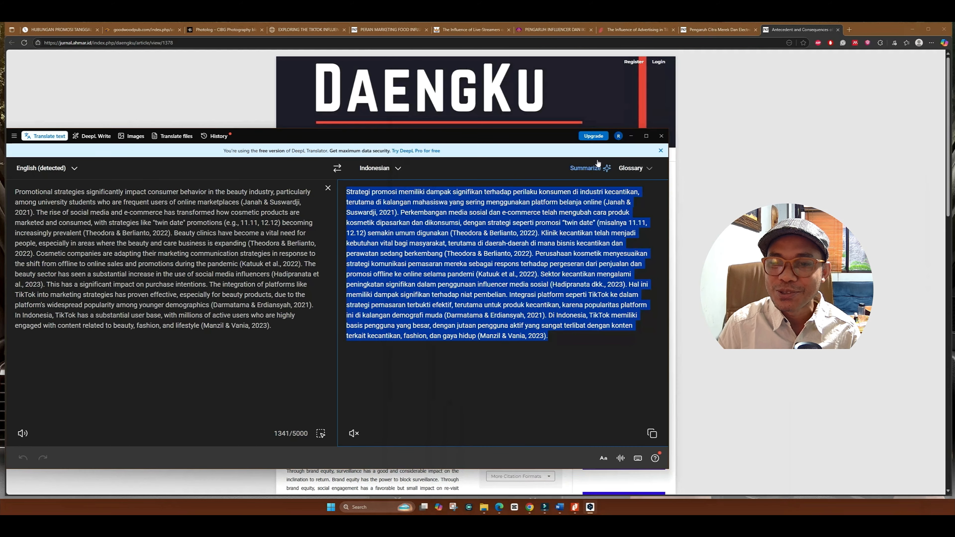
pyautogui.click(631, 136)
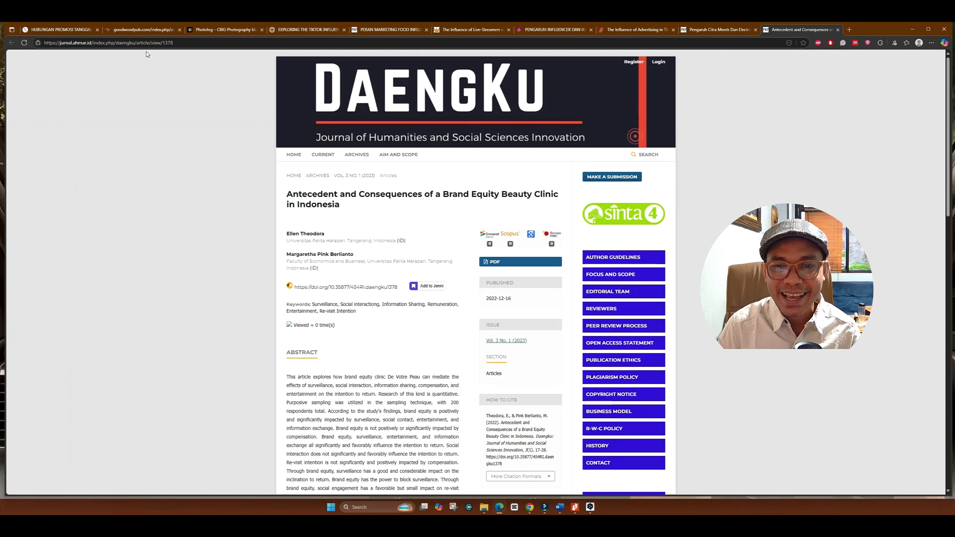
# Step: Start a new Jenni document and paste the thesis title beginning "HUBUNGAN PROMOSI TANGGAL KEMBAR" as its writing prompt
pyautogui.click(59, 31)
pyautogui.click(25, 64)
pyautogui.click(35, 83)
pyautogui.hotkey('ctrl', 'v')
pyautogui.click(457, 196)
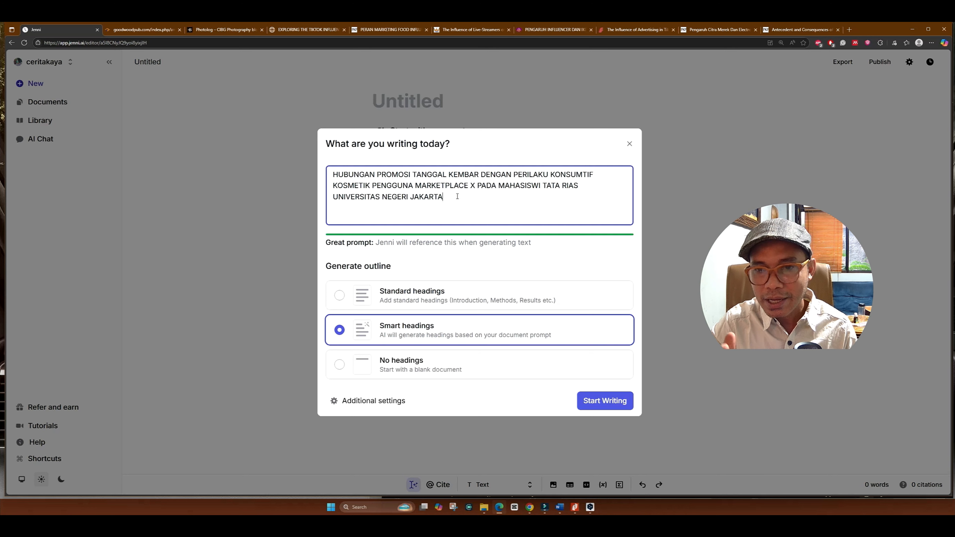
# Step: Add the outline items "1. Latar Belakang" and "2. Rumusan Masalah" below the title in the prompt
pyautogui.press('Return')
pyautogui.write('1. L')
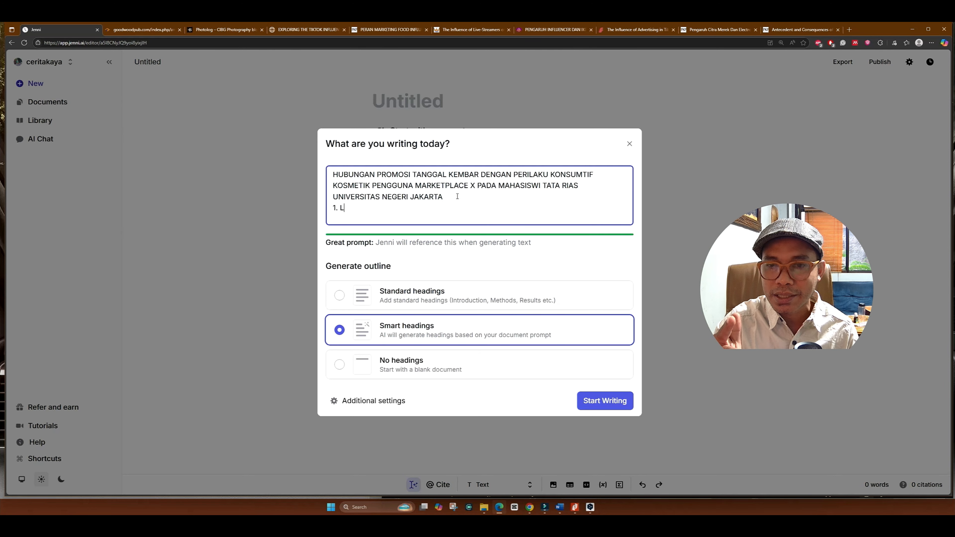
pyautogui.write('atar Belakanh')
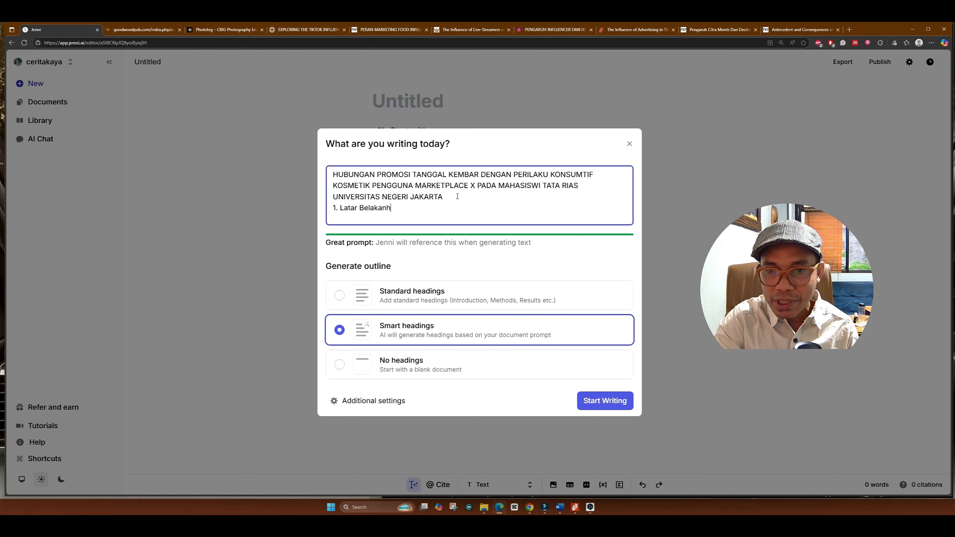
pyautogui.press('BackSpace')
pyautogui.write('g')
pyautogui.press('Return')
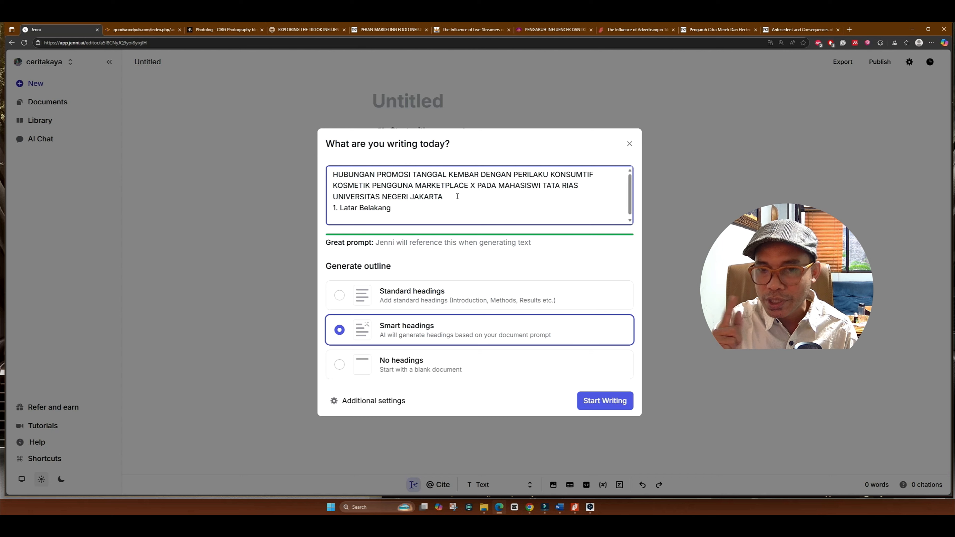
pyautogui.write('2. R')
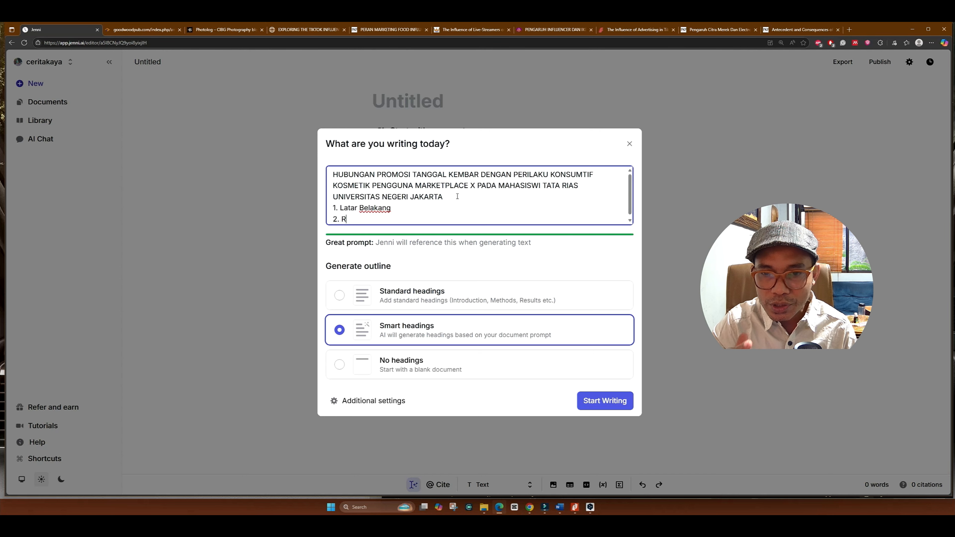
pyautogui.write('umusan Masalah')
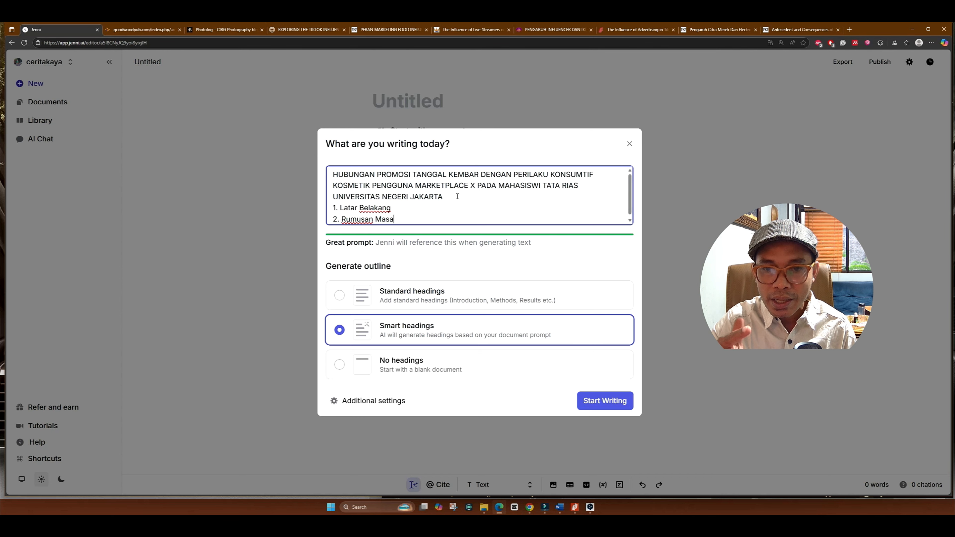
# Step: Add the outline item "3. Batasan Penelitian" to the prompt and begin a new line numbered 4
pyautogui.press('Return')
pyautogui.write('3.')
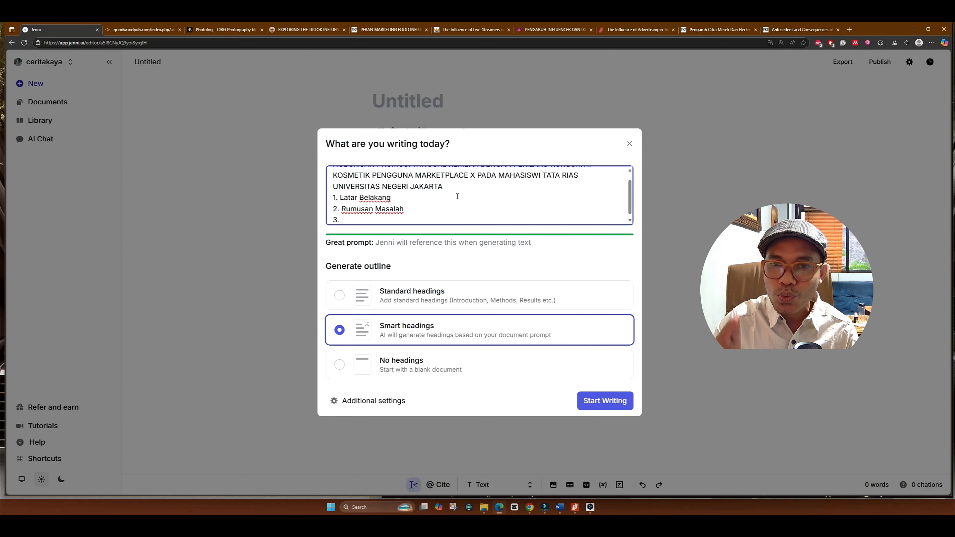
pyautogui.write(' Bat')
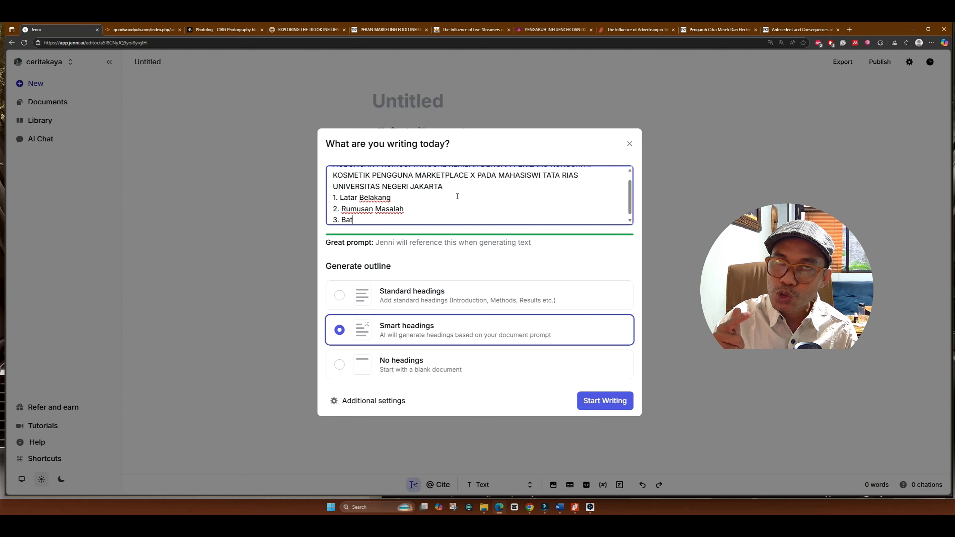
pyautogui.write('asan Penelitian')
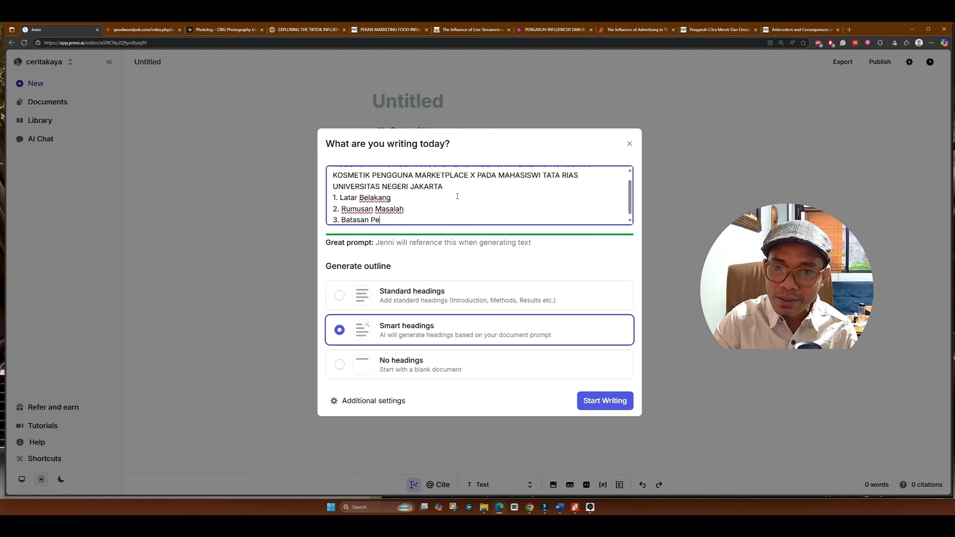
pyautogui.press('Return')
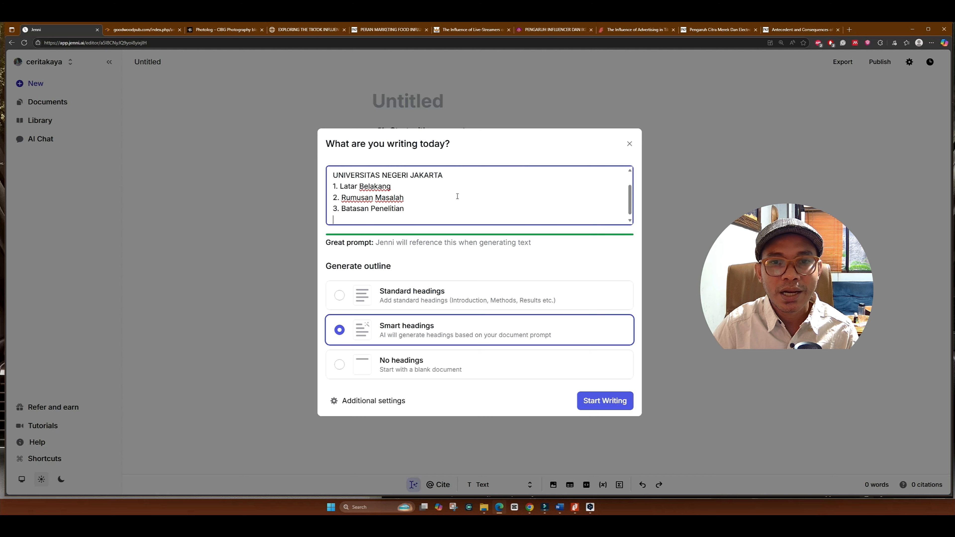
pyautogui.write('4. ')
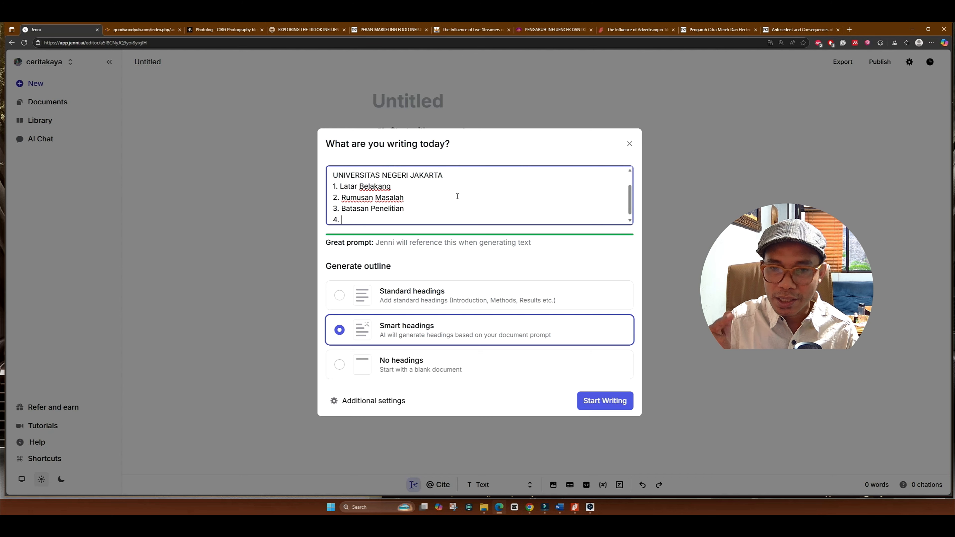
pyautogui.write('Defi')
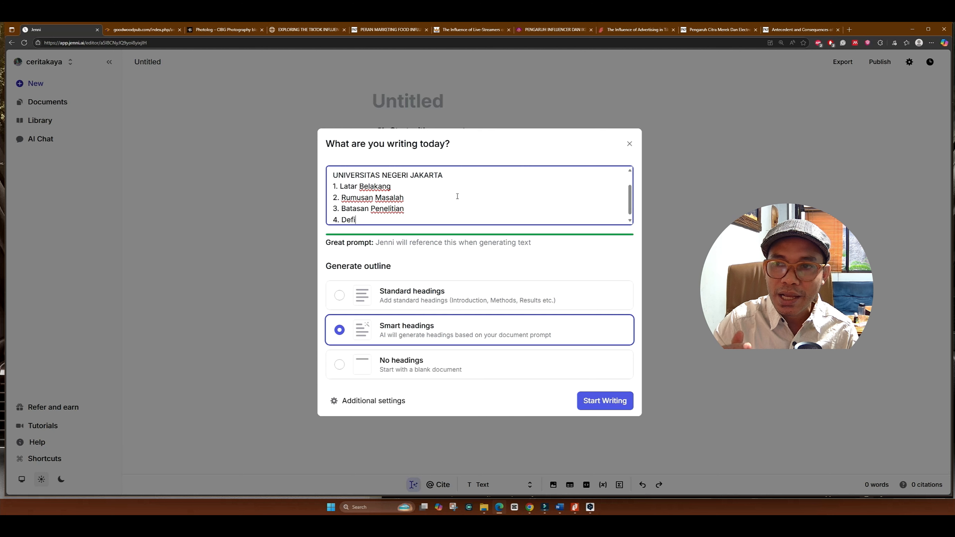
pyautogui.press('BackSpace')
pyautogui.write('i')
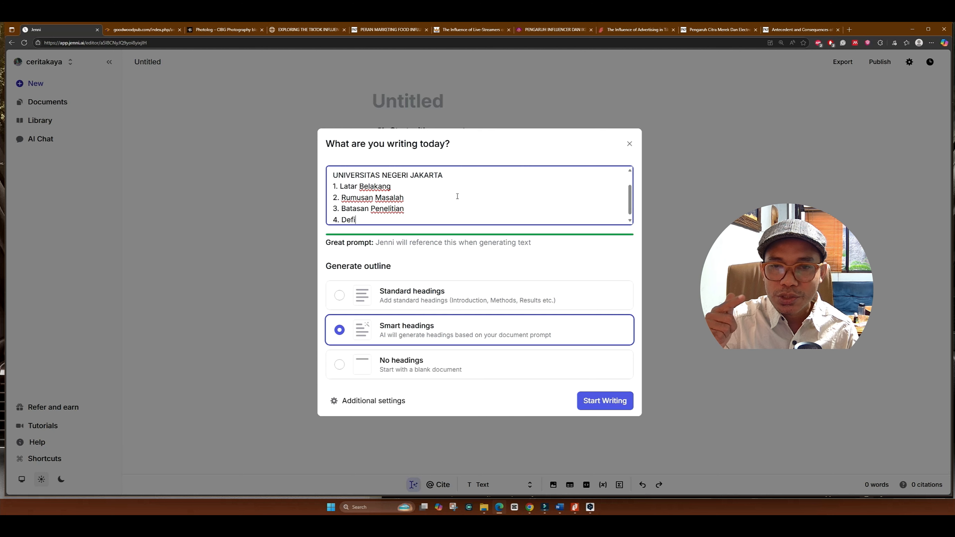
pyautogui.write('nisi dan')
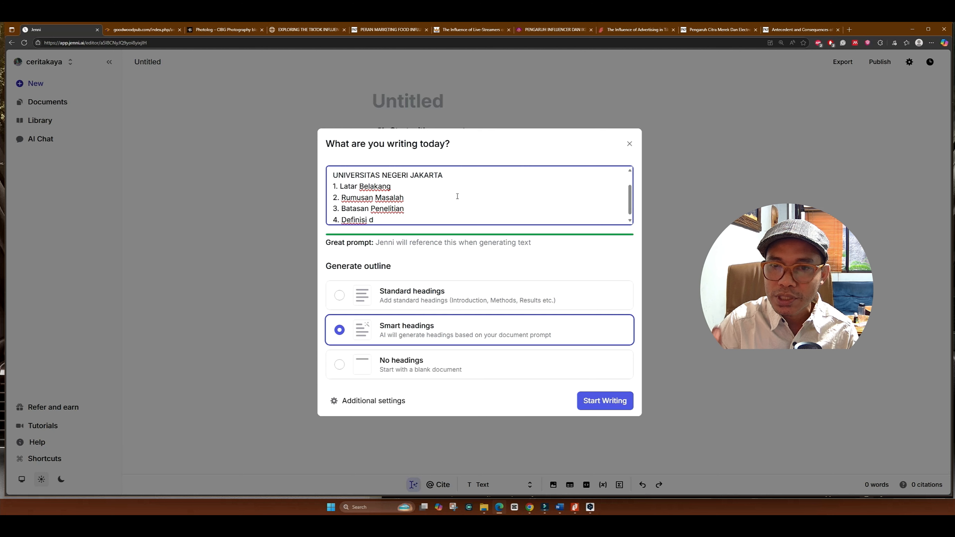
pyautogui.press('BackSpace')
pyautogui.press('BackSpace')
pyautogui.press('BackSpace')
pyautogui.press('BackSpace')
pyautogui.press('BackSpace')
pyautogui.press('BackSpace')
pyautogui.press('BackSpace')
pyautogui.press('BackSpace')
pyautogui.press('BackSpace')
pyautogui.press('BackSpace')
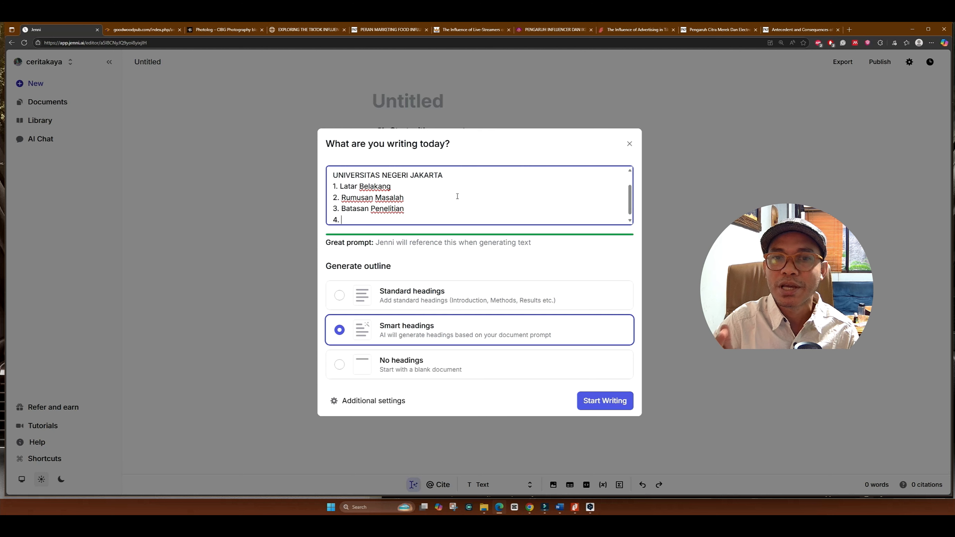
# Step: Enter "Teori dan Konsep Manajemen Pemasaran" as outline item 4 and begin a new line numbered 5
pyautogui.write('Teori dan K')
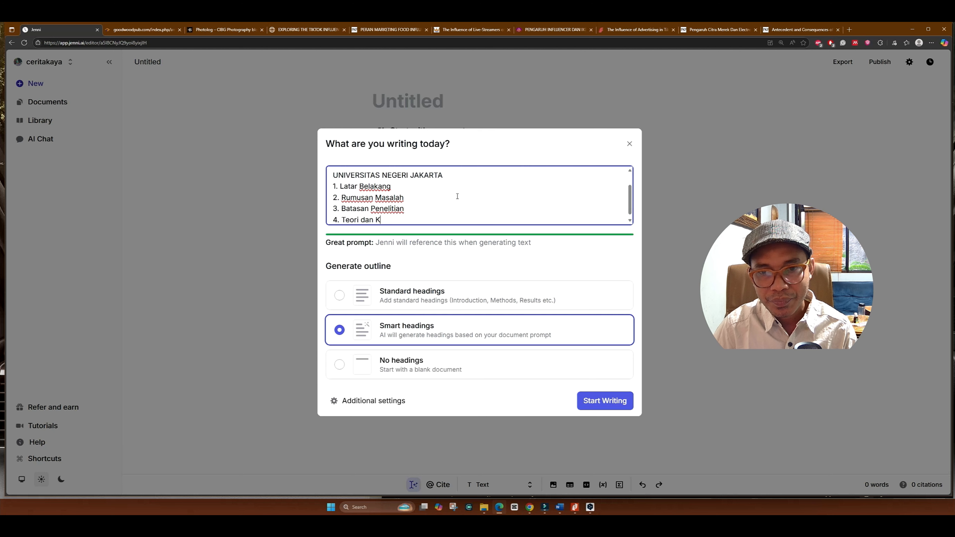
pyautogui.write('onsep Manaje')
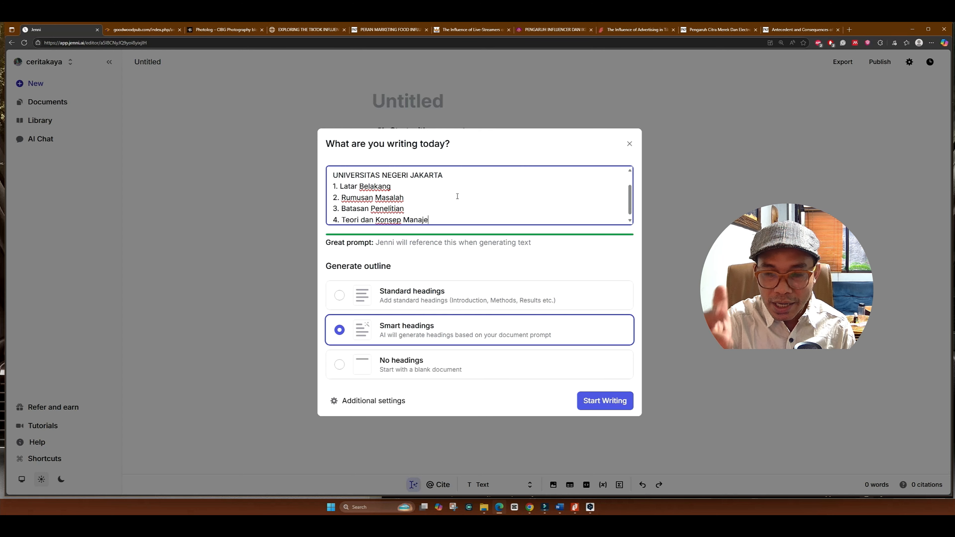
pyautogui.write('men Pemasaran')
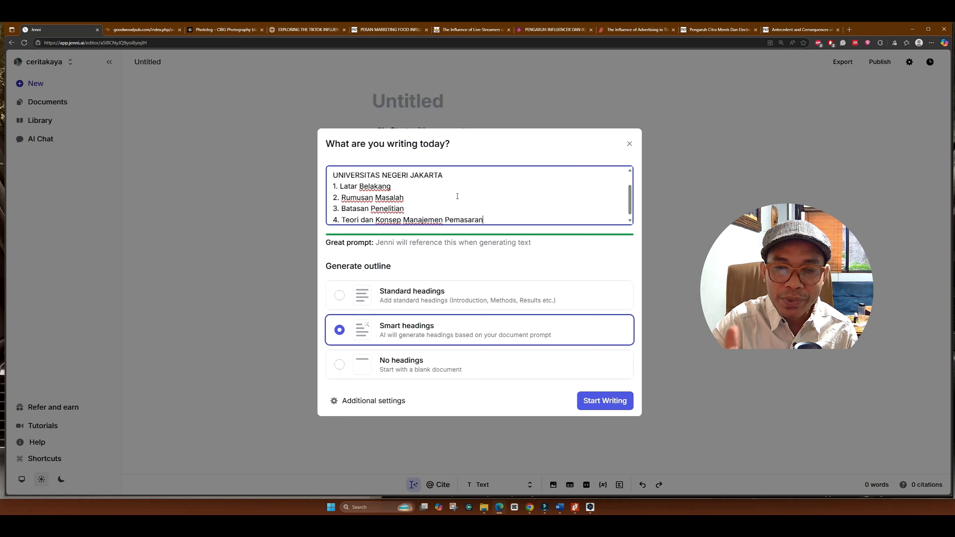
pyautogui.press('Return')
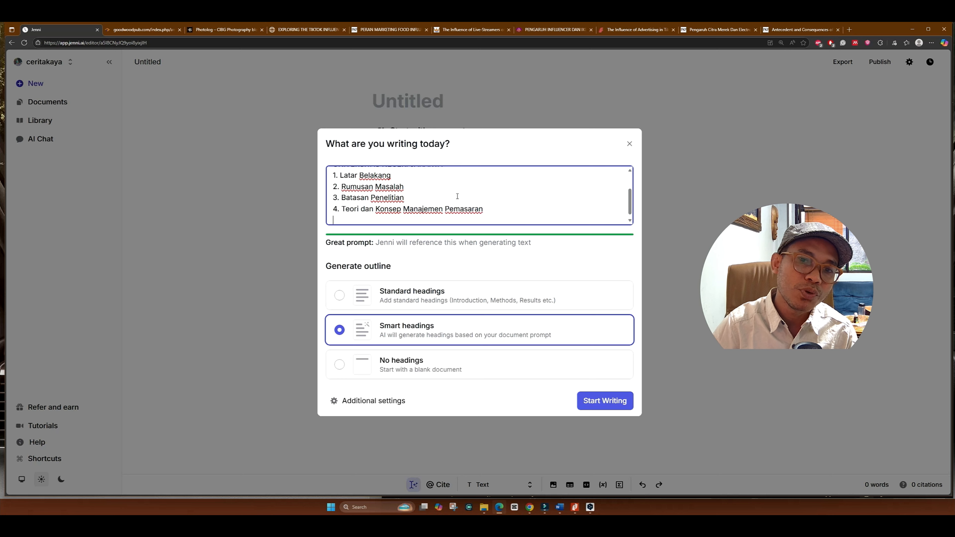
pyautogui.write('5.')
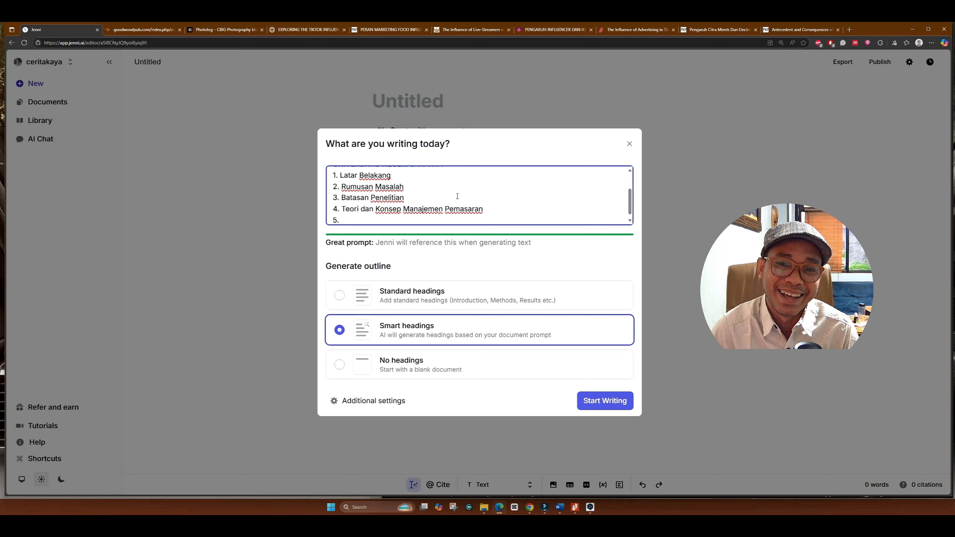
pyautogui.write(' Keputusa')
pyautogui.press('BackSpace')
pyautogui.press('BackSpace')
pyautogui.press('BackSpace')
pyautogui.press('BackSpace')
pyautogui.press('BackSpace')
pyautogui.press('BackSpace')
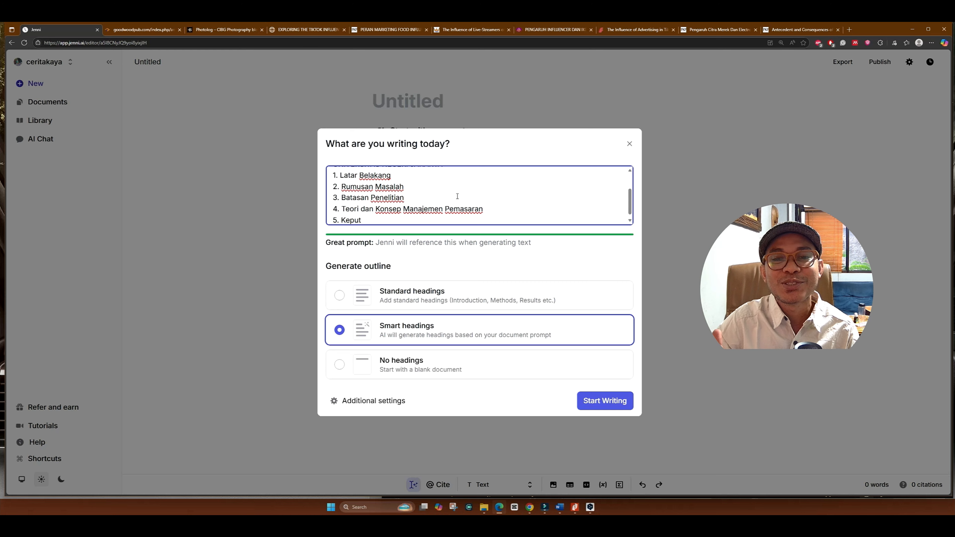
pyautogui.press('BackSpace')
pyautogui.press('BackSpace')
# Step: Enter "Perilaku Konsumen" as outline item 5 of the prompt
pyautogui.write('Peril')
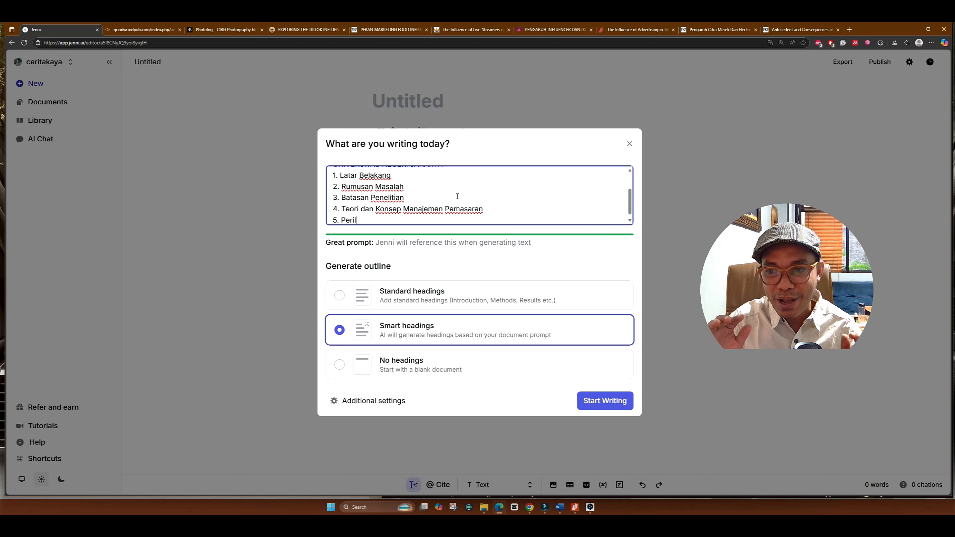
pyautogui.write('aku Konsumn')
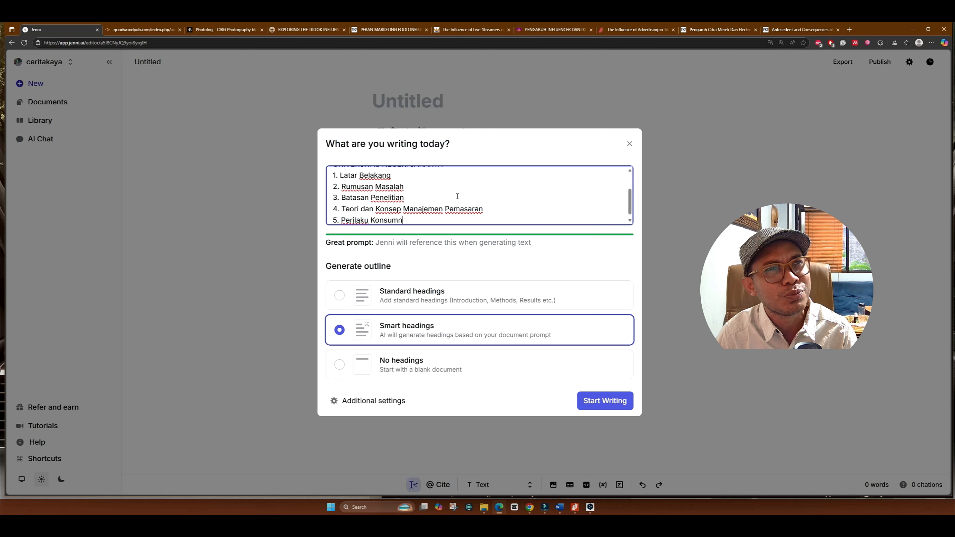
pyautogui.press('BackSpace')
pyautogui.write('en')
# Step: Add the outline item "6. Tahap Keputusan Pembelian" on a new line of the prompt
pyautogui.press('Return')
pyautogui.write('6. ')
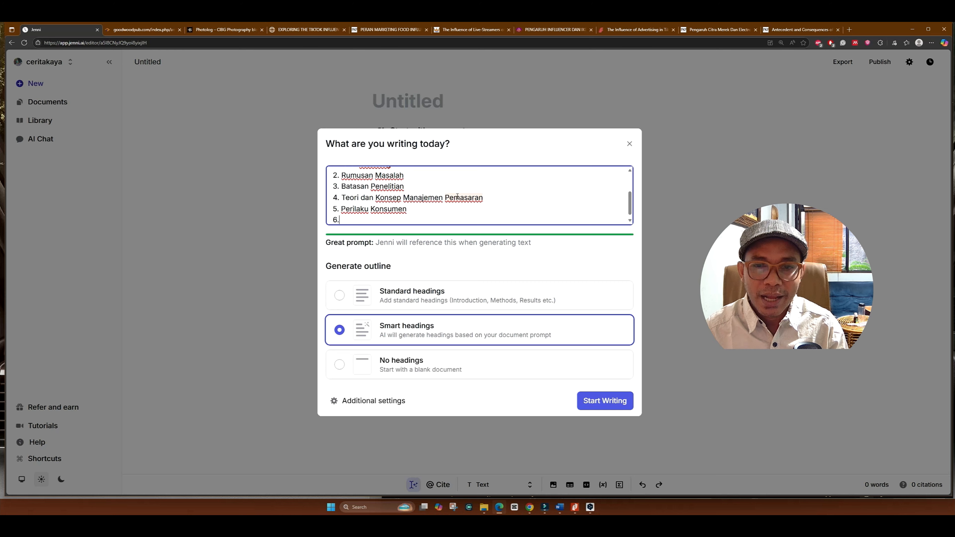
pyautogui.write('Tahap K')
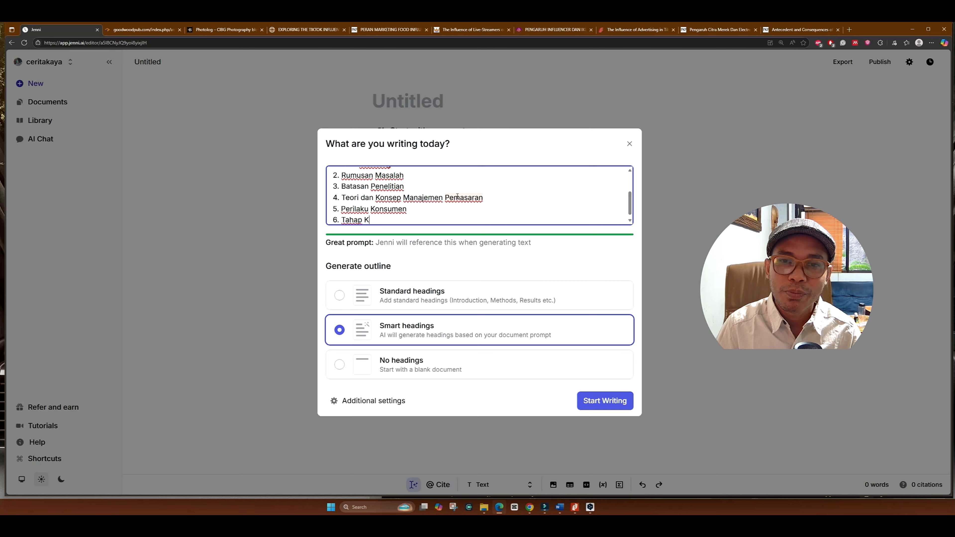
pyautogui.write('eputusan ')
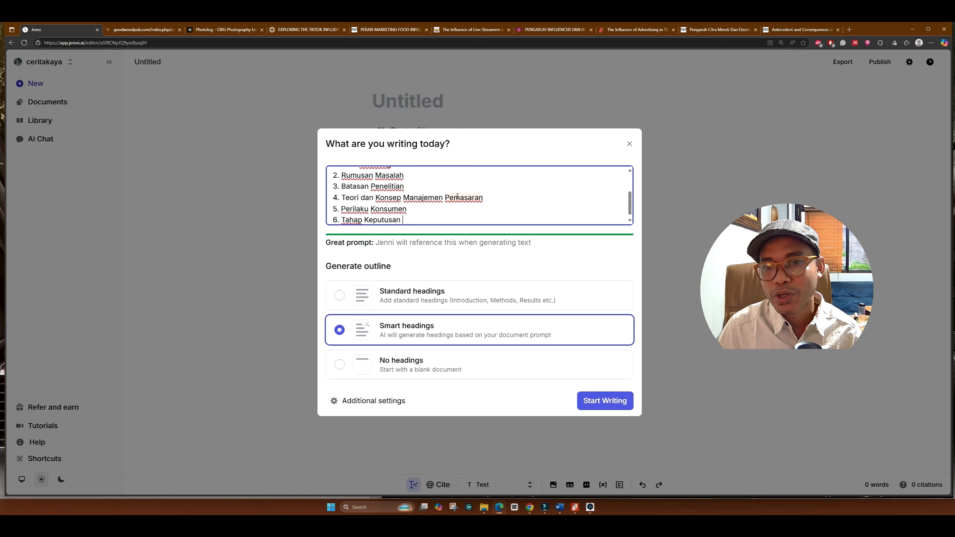
pyautogui.write('Pembelian')
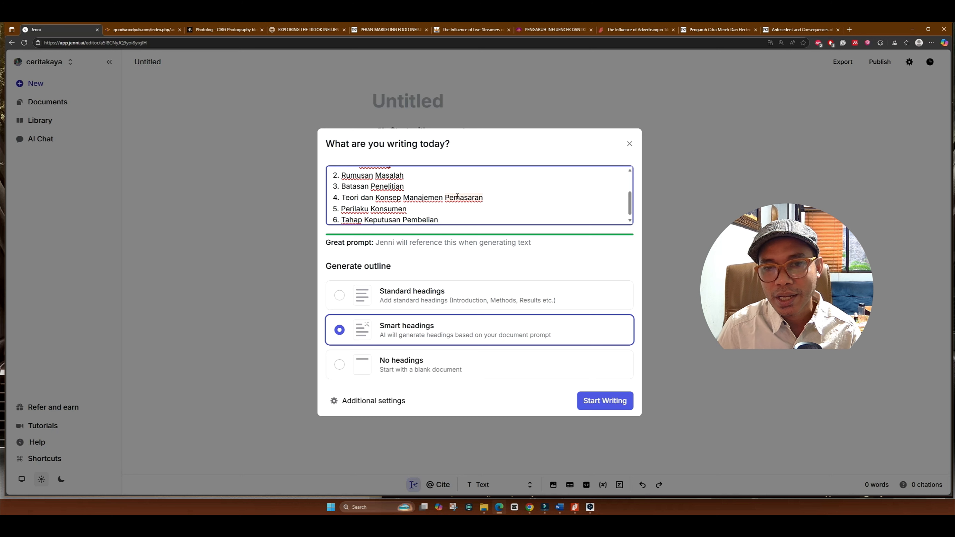
# Step: Complete outline item 6 as "Tahap Keputusan Pembelian Konsumen" and add "7. Bauran Pemasaran" on a new line of the prompt
pyautogui.write(' Konsumen')
pyautogui.press('Return')
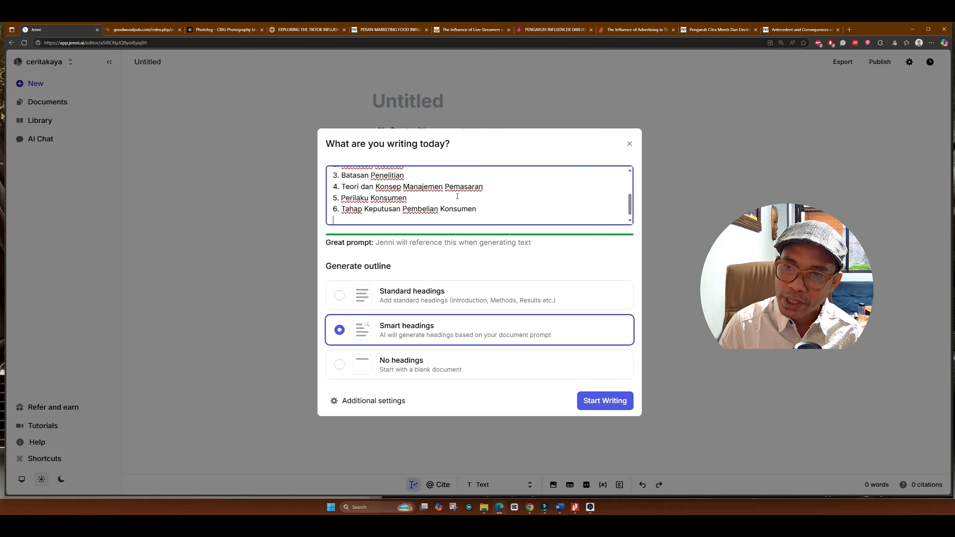
pyautogui.write('7.')
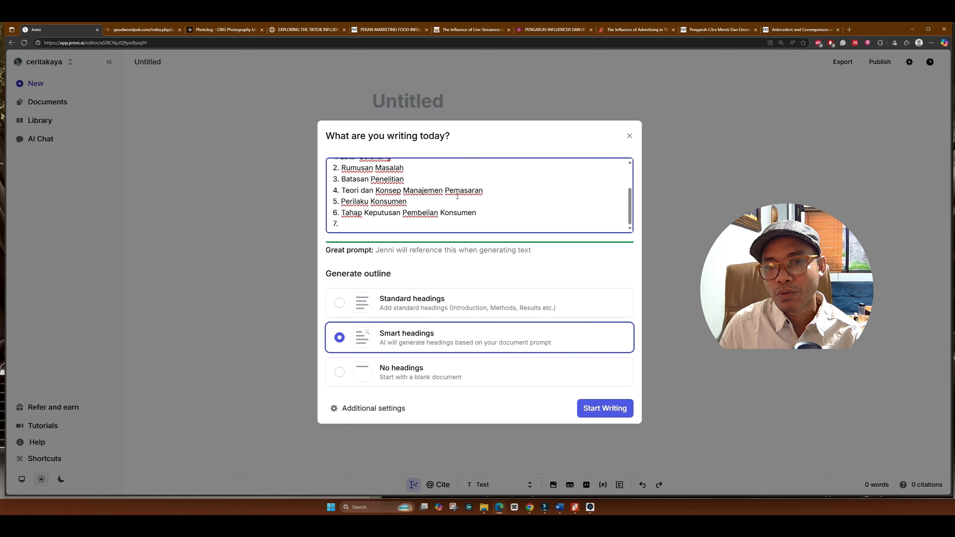
pyautogui.write(' Baura')
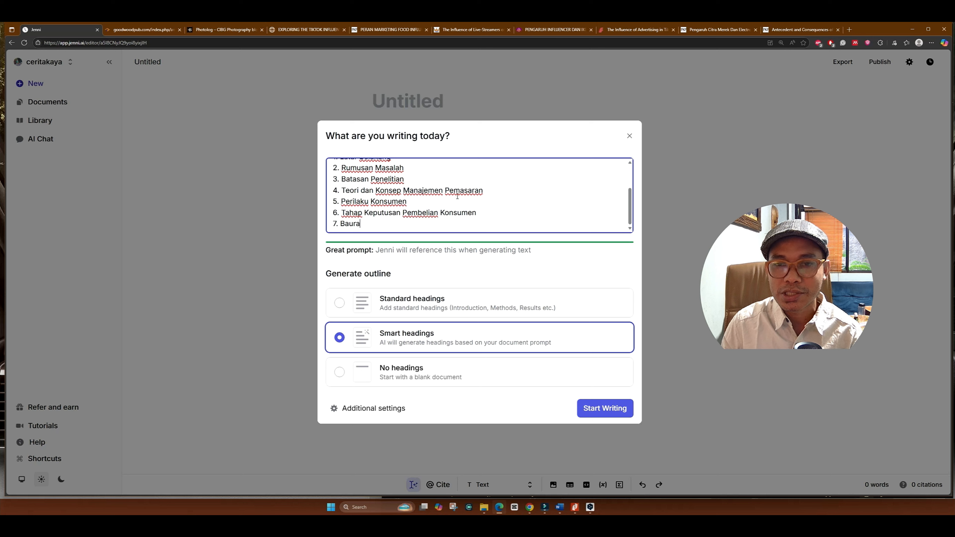
pyautogui.write('n Pemasaran')
# Step: Add the outline items "8. Promosi" and "9. Promosi Tanggal Kembar" on separate lines of the prompt
pyautogui.press('Return')
pyautogui.write('8. Promosi')
pyautogui.press('Return')
pyautogui.write('9. Promosi Tanggak')
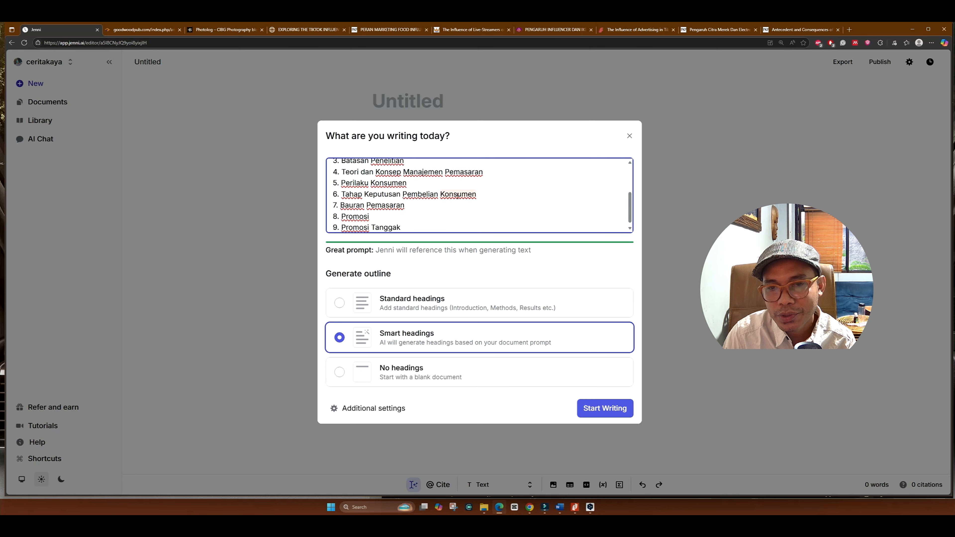
pyautogui.press('BackSpace')
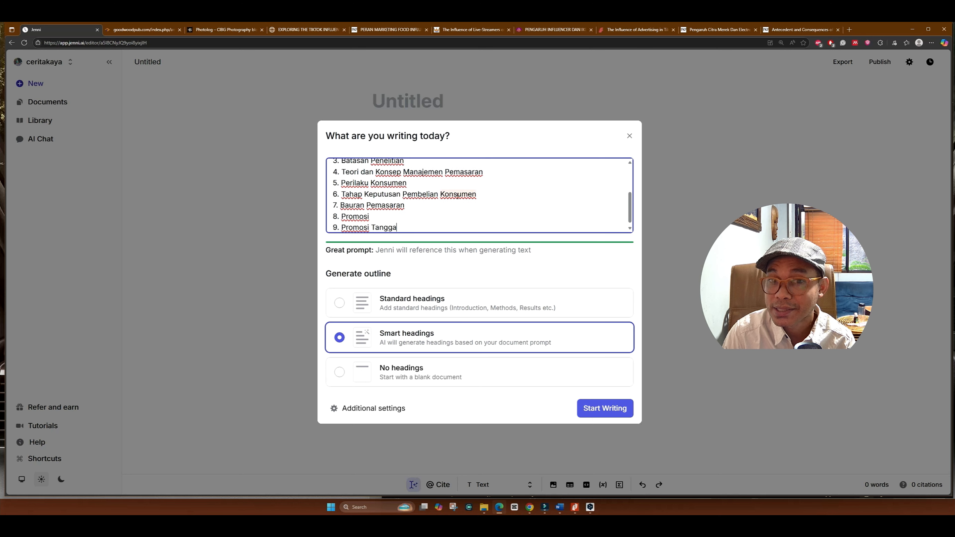
pyautogui.write('l Kembart')
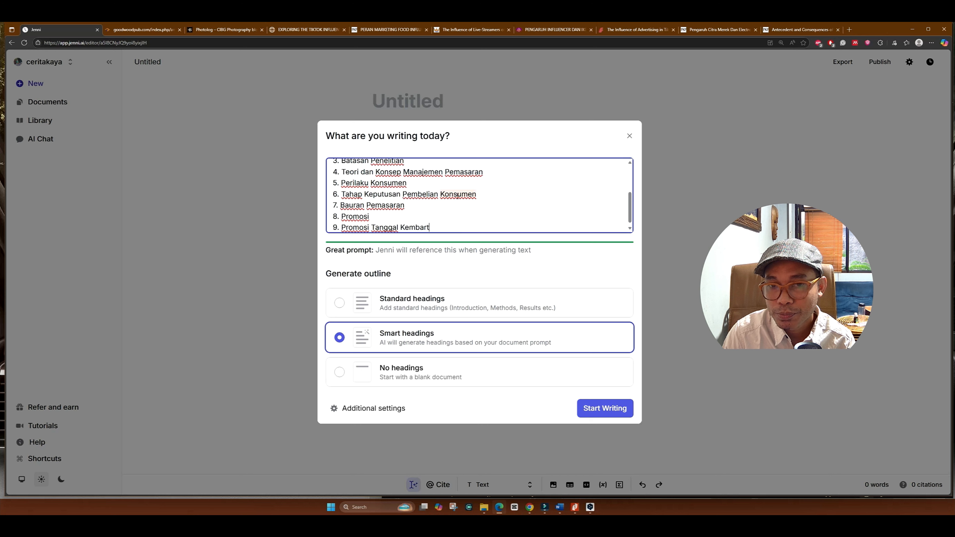
# Step: Add the outline item "10. Metode Penelitian" on a new line of the prompt
pyautogui.press('Return')
pyautogui.write('10')
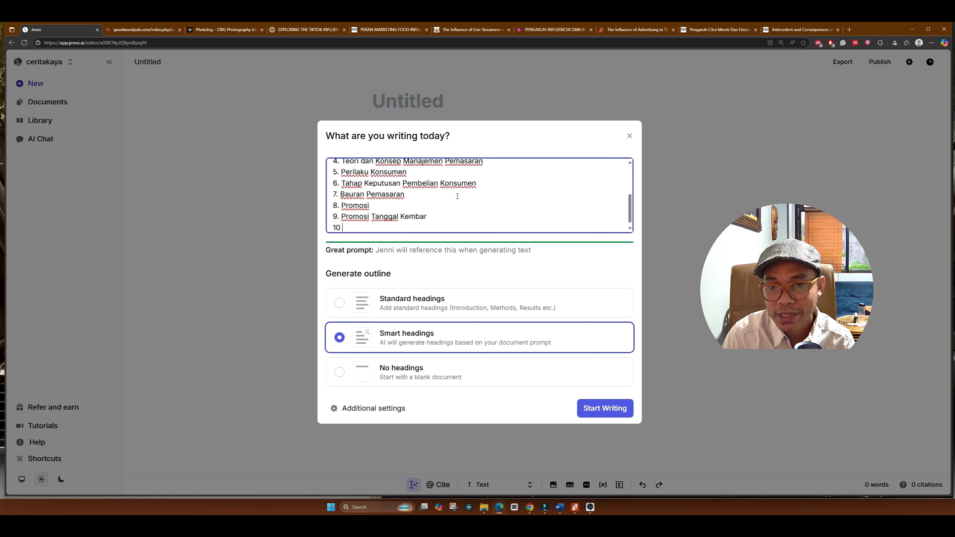
pyautogui.write(',')
pyautogui.press('BackSpace')
pyautogui.write('. ')
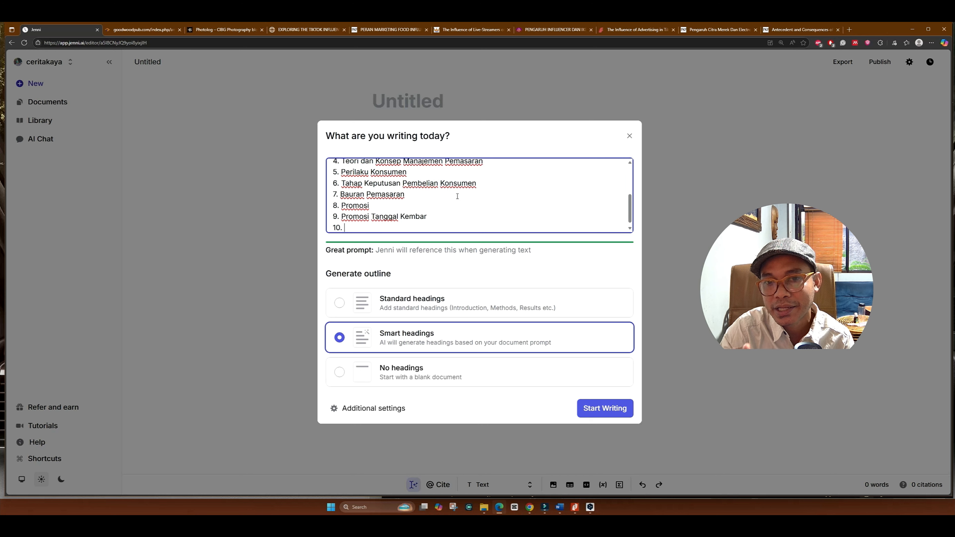
pyautogui.write('Metode Penelitian')
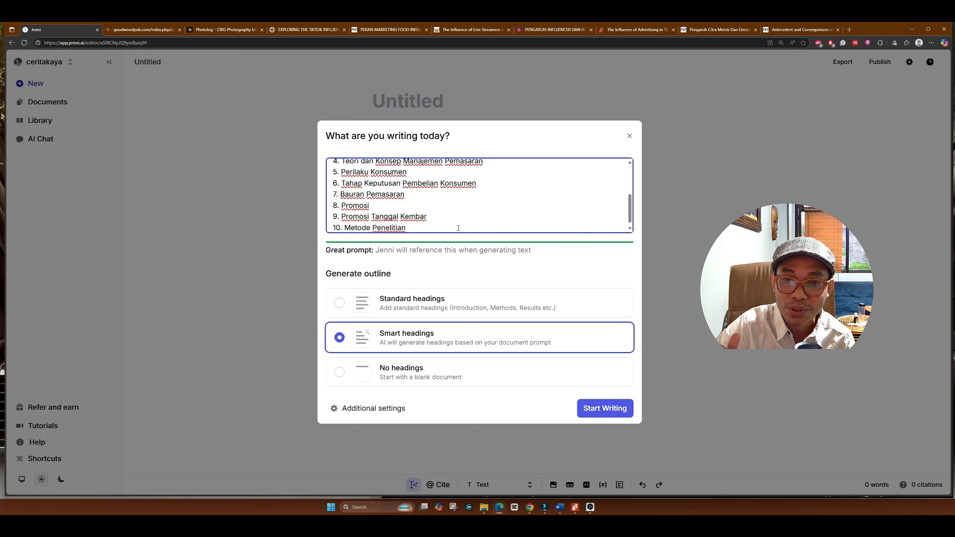
# Step: Generate the document from the completed prompt with smart headings and look over its outline
pyautogui.click(596, 415)
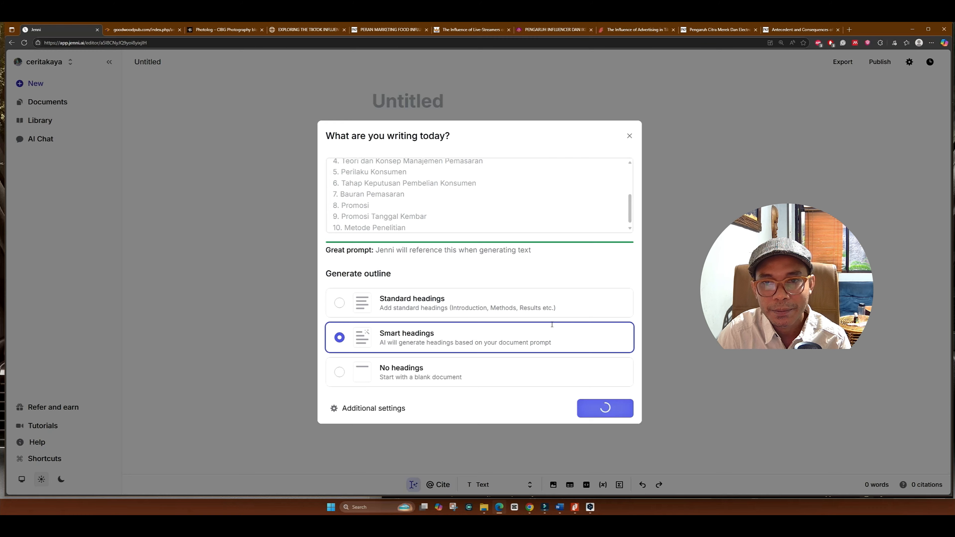
pyautogui.scroll(-10, 642, 341)
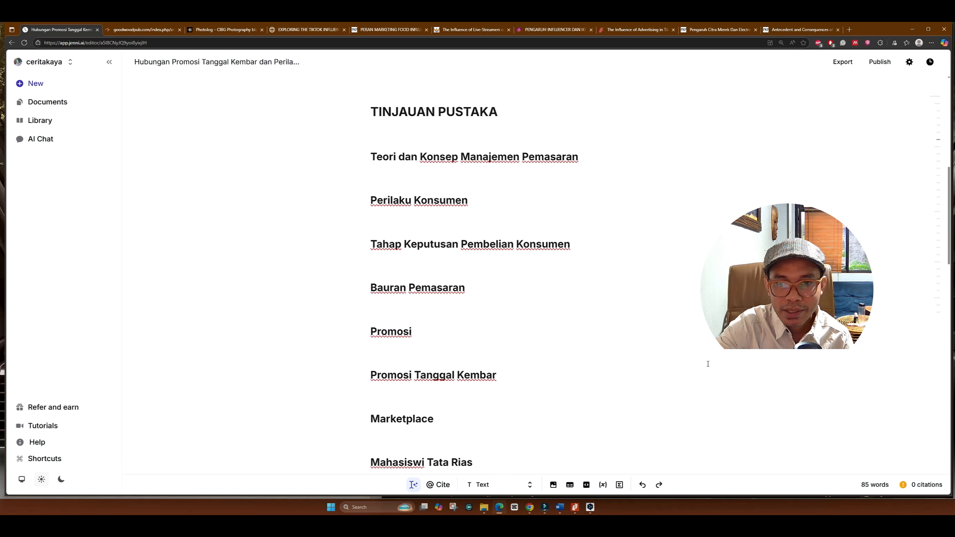
pyautogui.scroll(10, 708, 363)
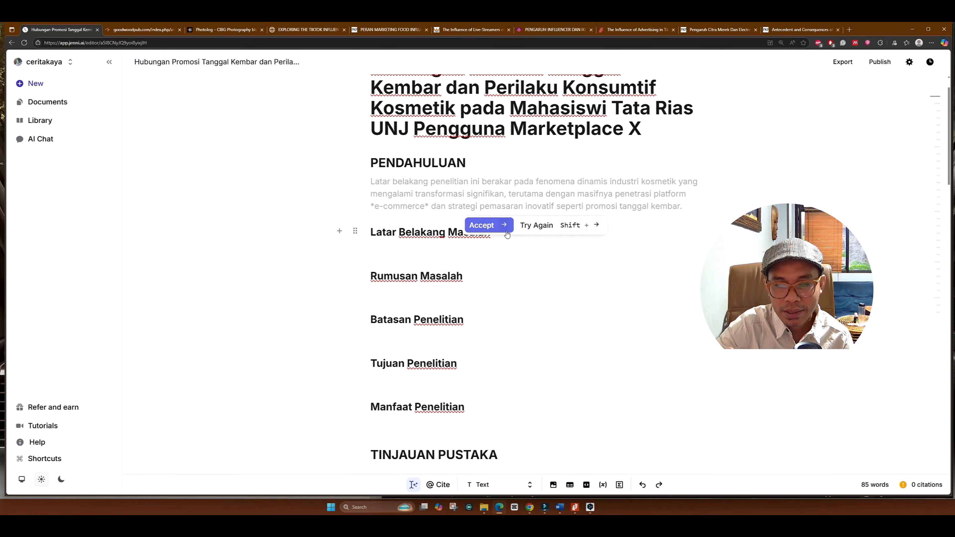
# Step: Fill the PENDAHULUAN and Latar Belakang Masalah sections by accepting successive AI text suggestions
pyautogui.click(506, 230)
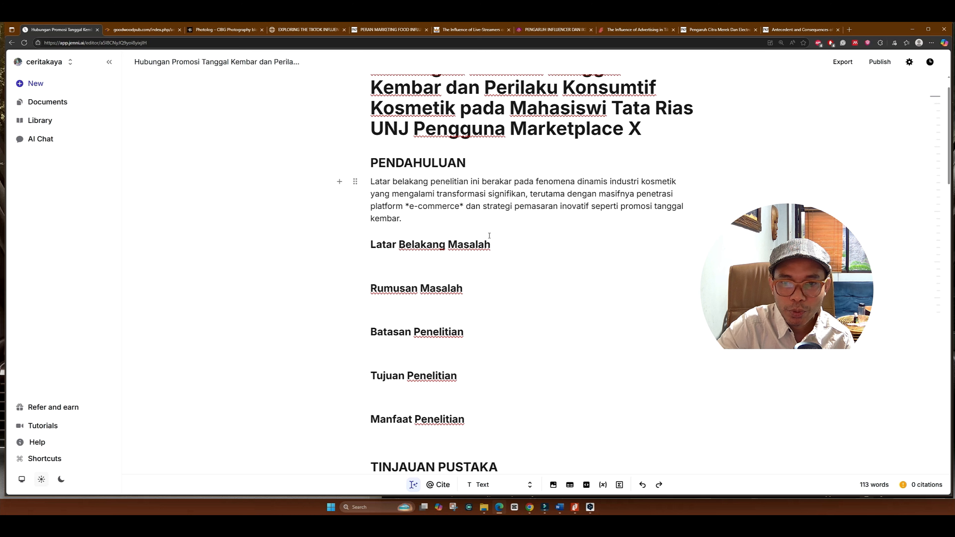
pyautogui.click(505, 265)
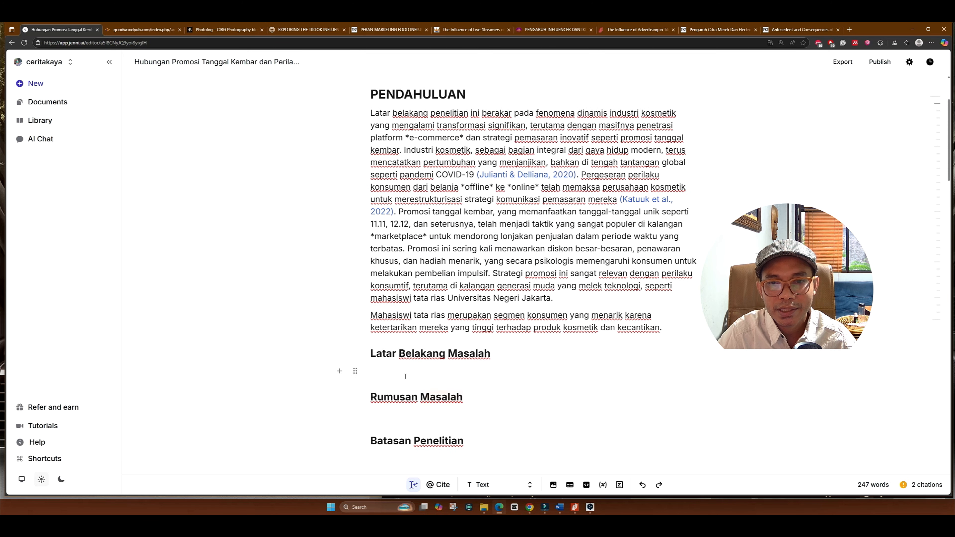
pyautogui.click(470, 415)
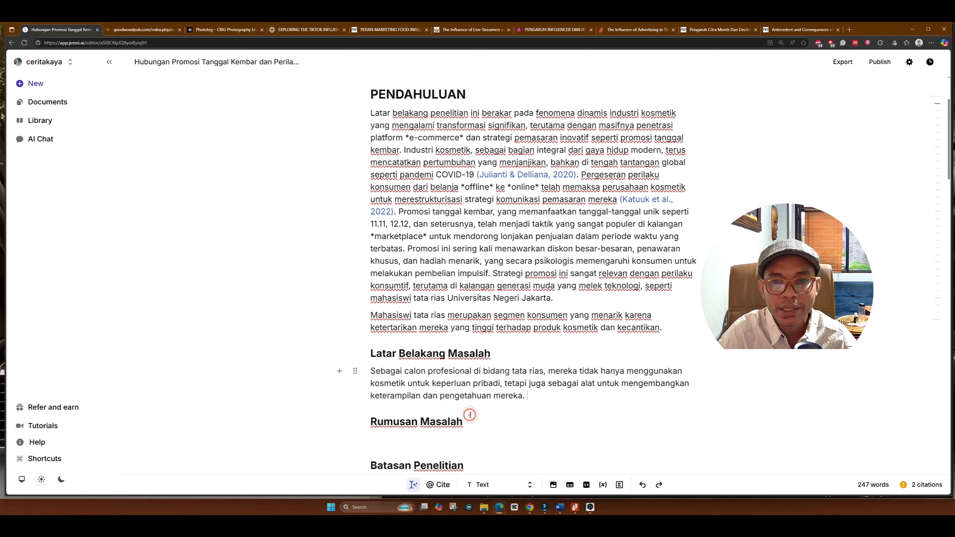
pyautogui.scroll(-2, 470, 414)
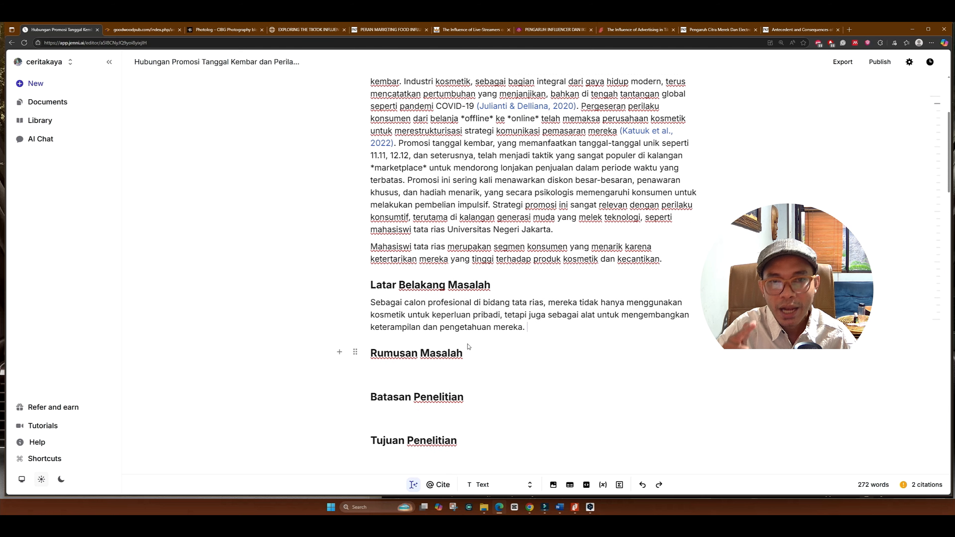
pyautogui.click(478, 382)
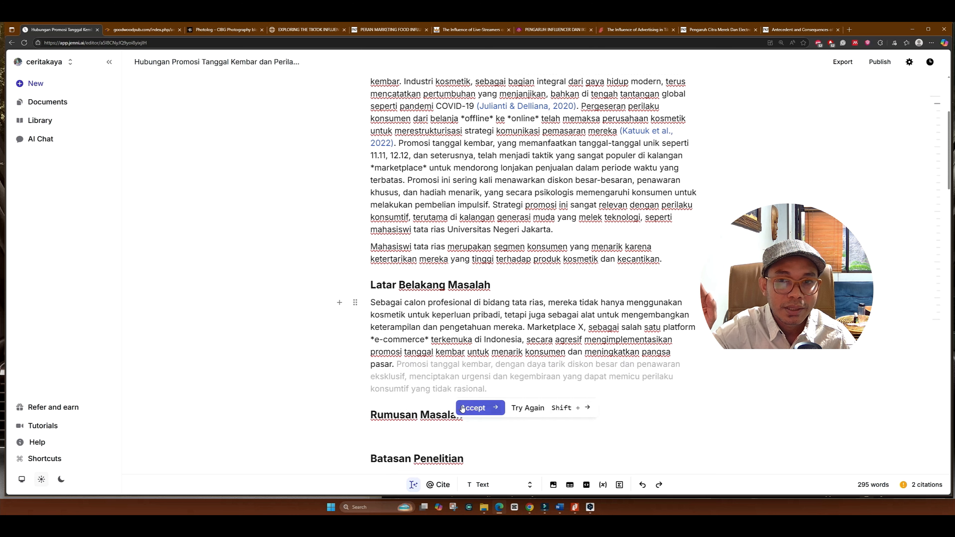
pyautogui.click(466, 407)
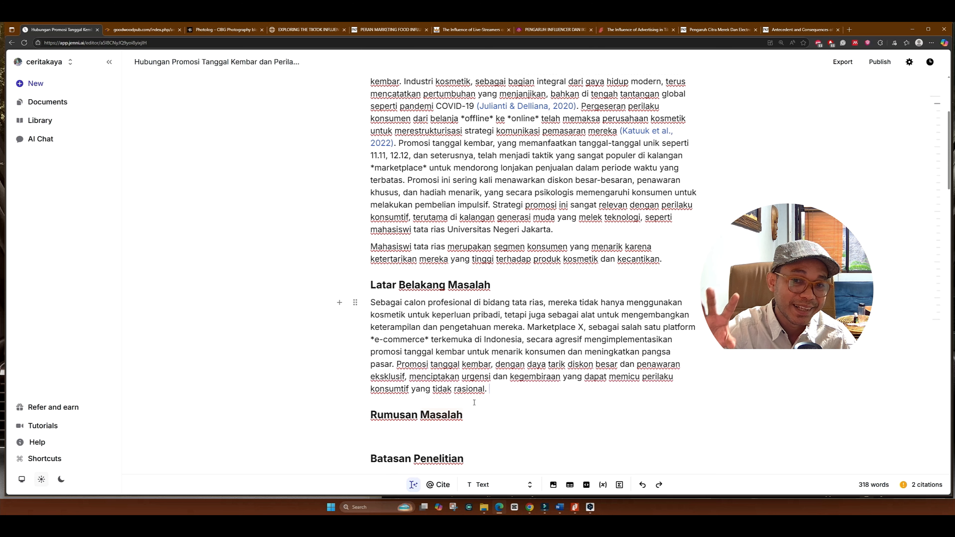
pyautogui.click(487, 445)
pyautogui.scroll(-3, 486, 440)
pyautogui.click(488, 376)
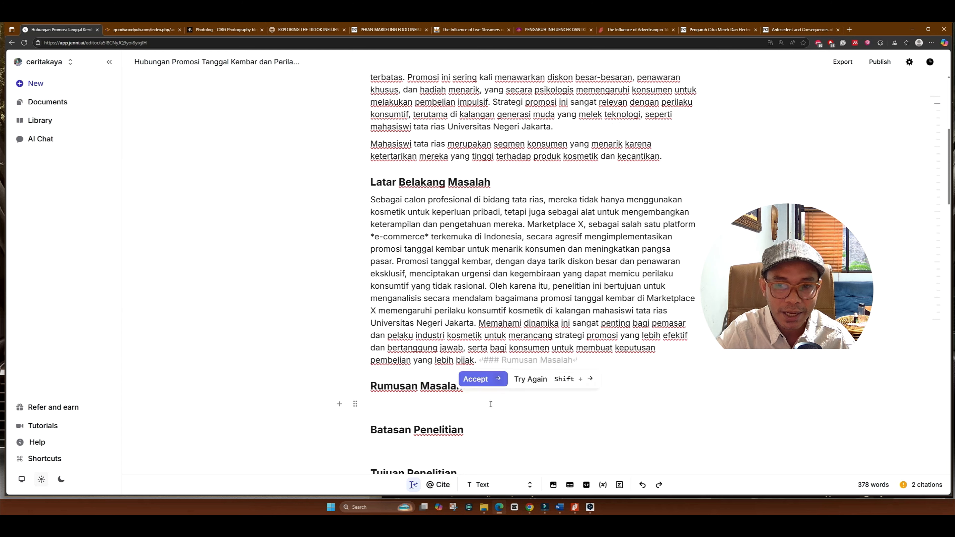
# Step: Accept the AI-suggested research question under the Rumusan Masalah heading
pyautogui.click(455, 410)
pyautogui.scroll(-2, 422, 414)
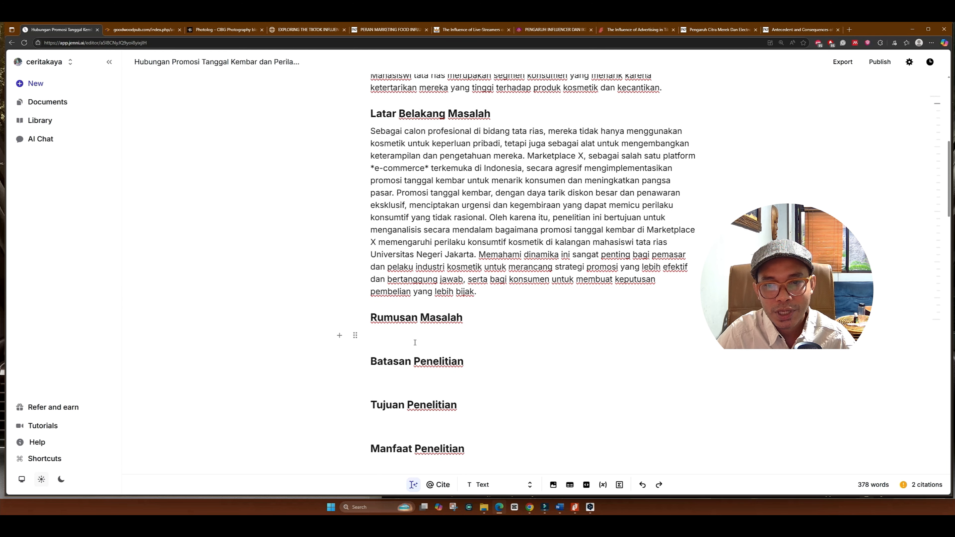
pyautogui.click(475, 378)
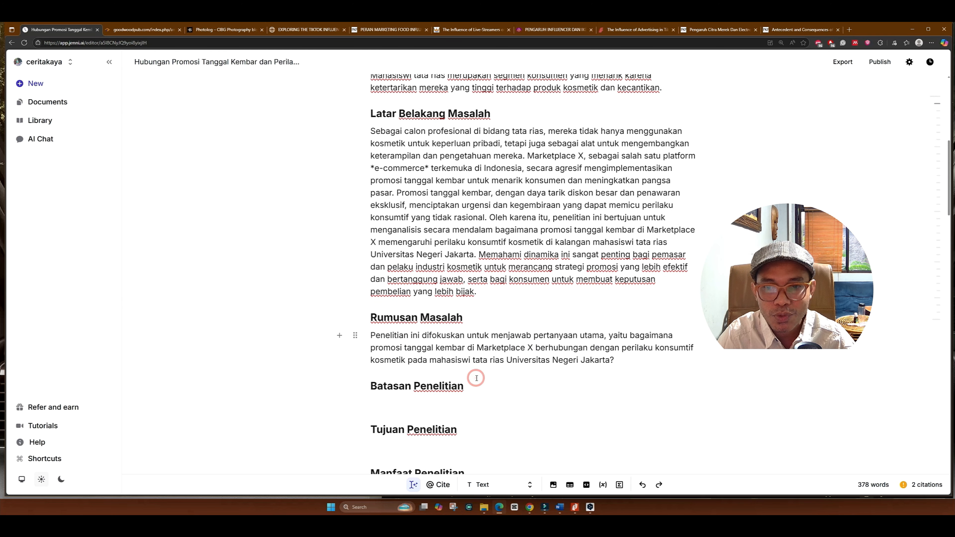
# Step: Accept AI text suggestions under Teori dan Konsep Manajemen Pemasaran and look over the remaining headings
pyautogui.scroll(-2, 476, 378)
pyautogui.scroll(-8, 476, 377)
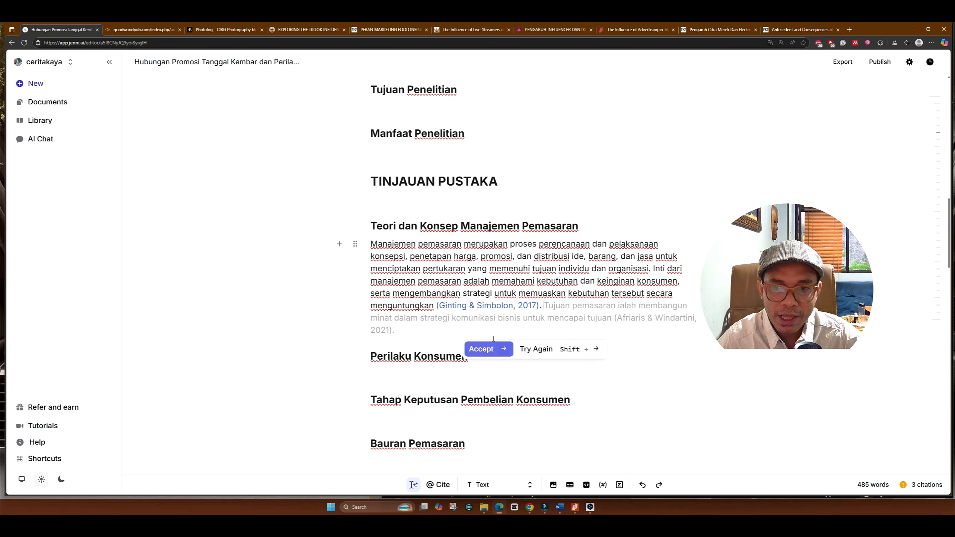
pyautogui.click(478, 347)
pyautogui.scroll(-6, 473, 371)
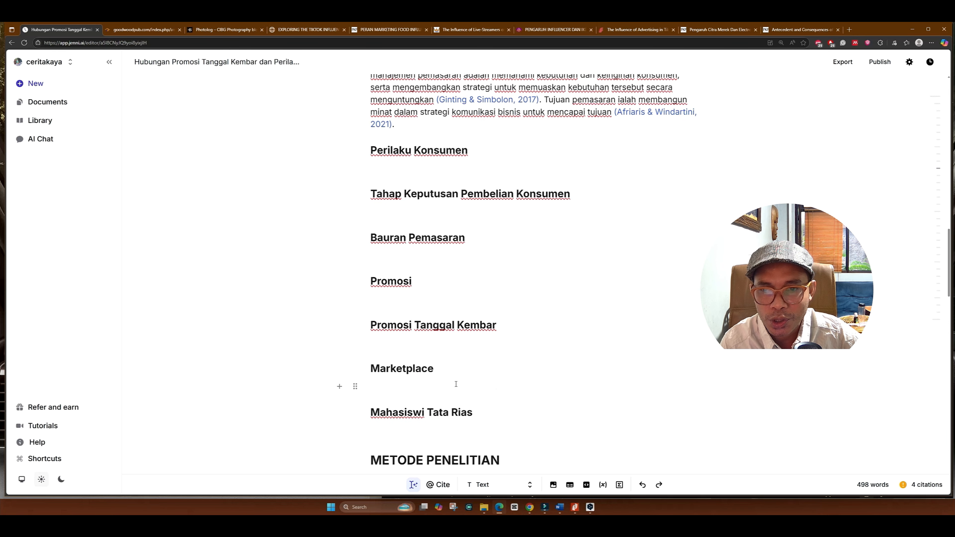
# Step: Start a new untitled document and switch to the thesis open in Word
pyautogui.click(35, 83)
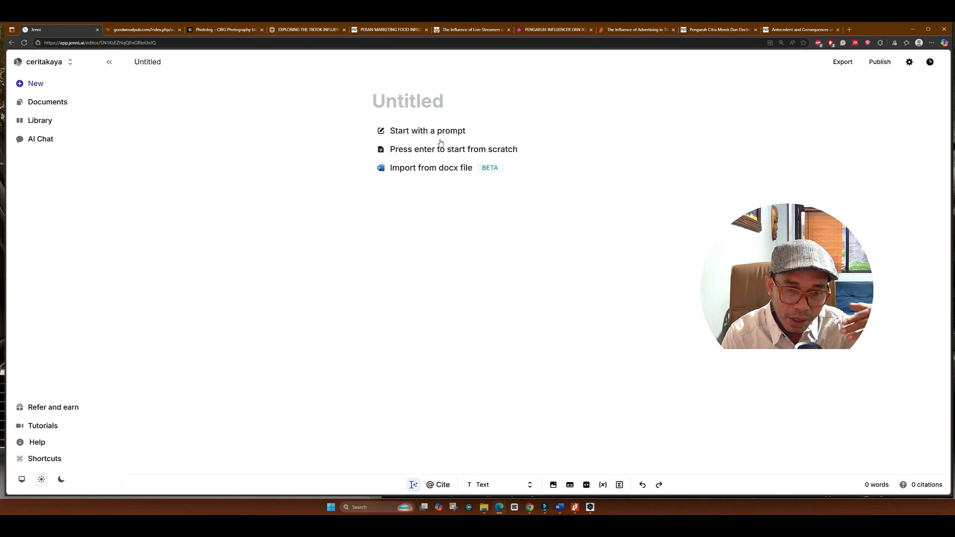
pyautogui.click(560, 507)
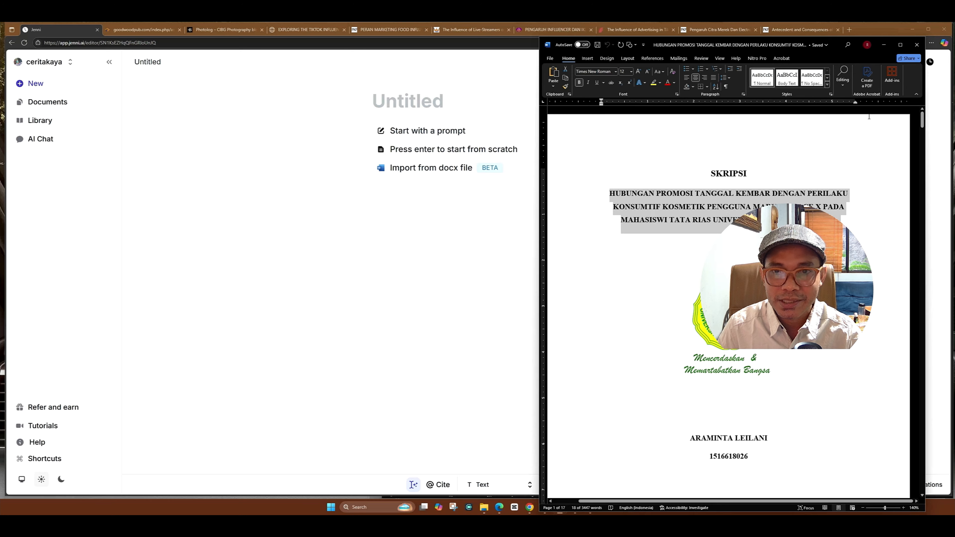
# Step: Go to section 1.1 Latar Belakang Masalah of the thesis and highlight its first three paragraphs
pyautogui.moveTo(922, 121)
pyautogui.mouseDown()
pyautogui.moveTo(926, 152)
pyautogui.moveTo(923, 130)
pyautogui.mouseUp()
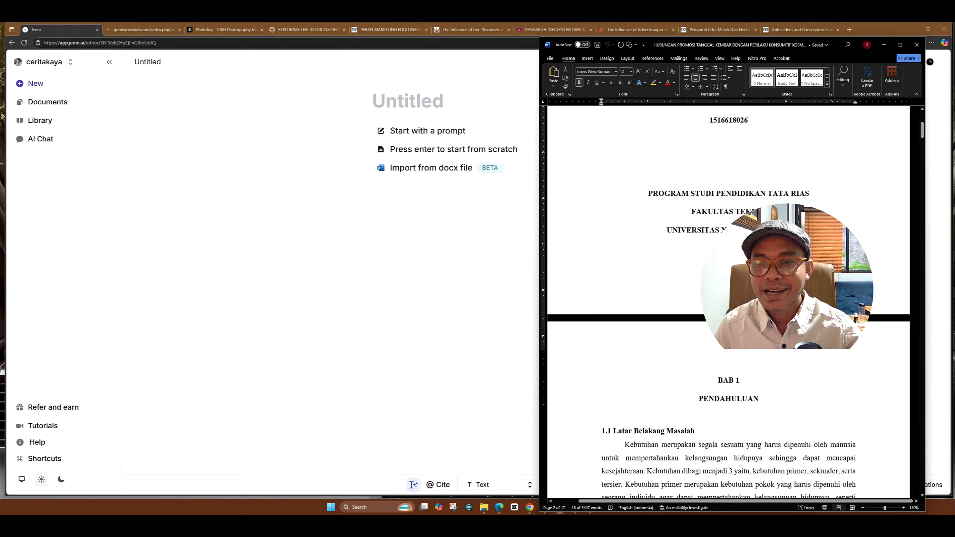
pyautogui.scroll(3, 728, 303)
pyautogui.scroll(-9, 729, 302)
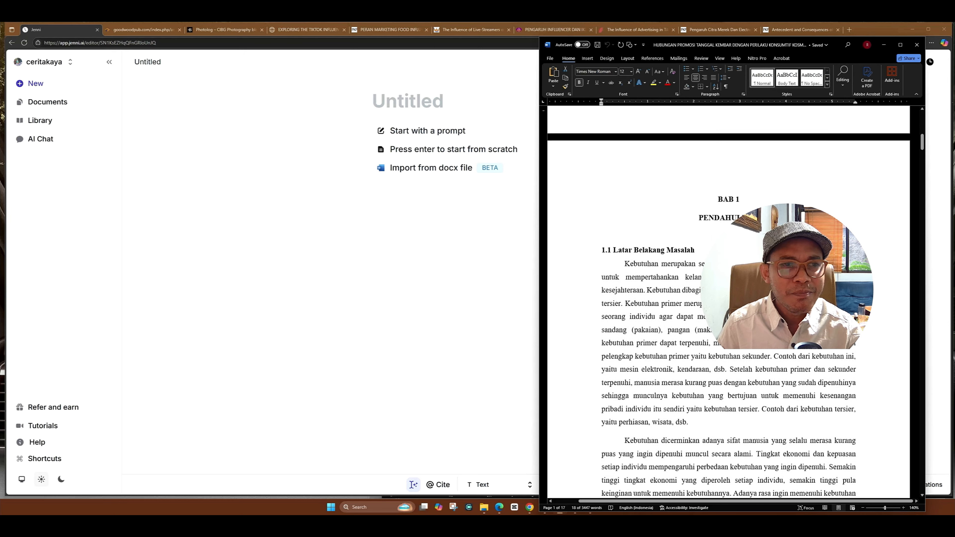
pyautogui.scroll(8, 729, 302)
pyautogui.scroll(-11, 728, 302)
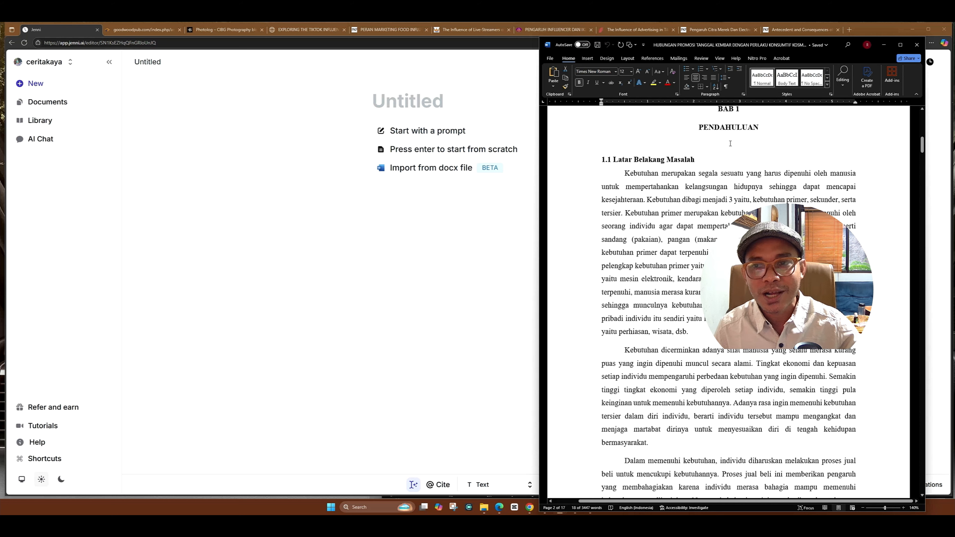
pyautogui.moveTo(624, 174); pyautogui.dragTo(747, 422)
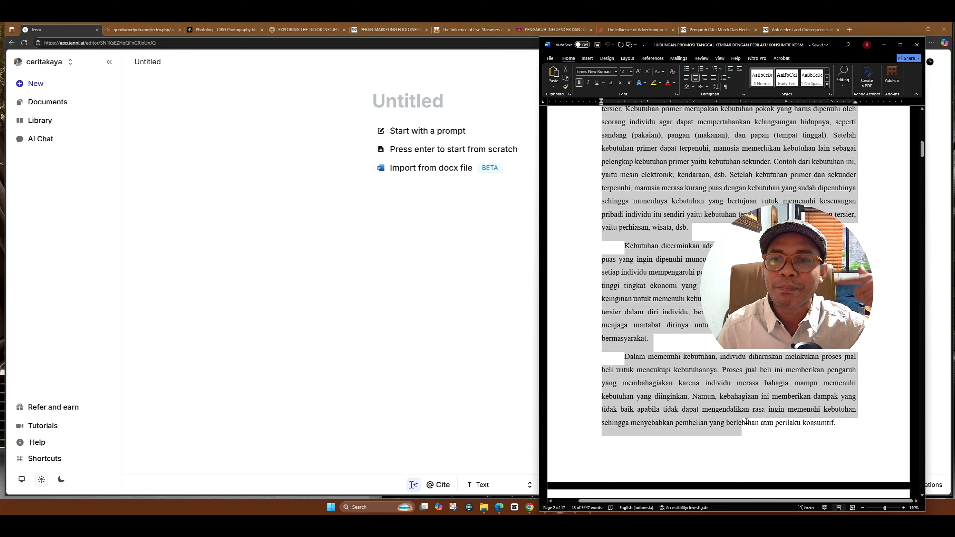
pyautogui.moveTo(746, 422); pyautogui.dragTo(853, 422)
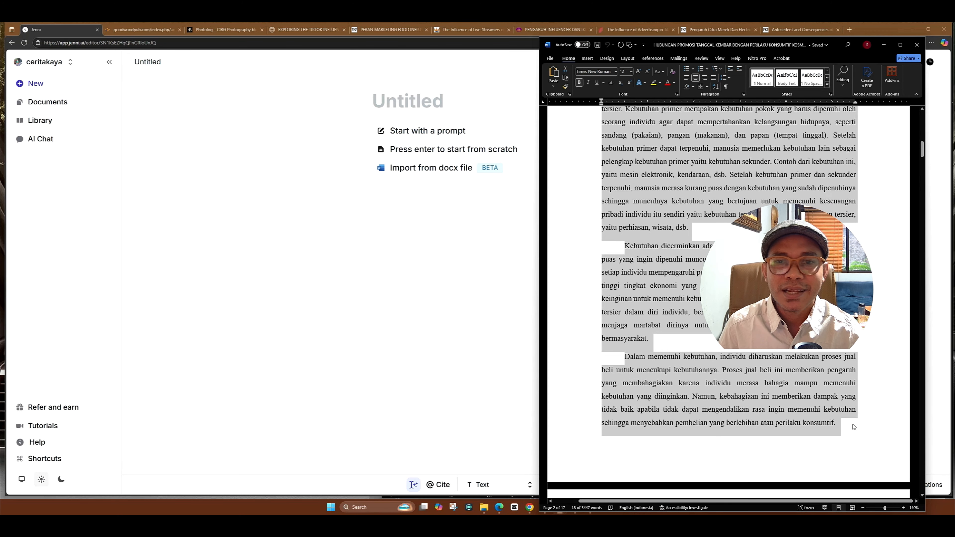
# Step: Highlight the paragraph on perilaku konsumtif and the opening lines of the paragraph on the internet in the digital era
pyautogui.scroll(-5, 709, 364)
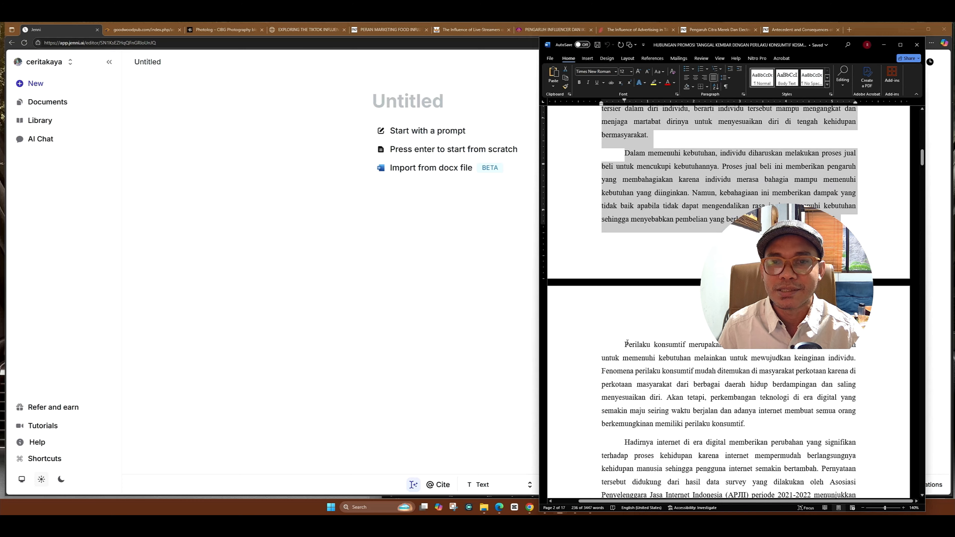
pyautogui.moveTo(624, 344); pyautogui.dragTo(761, 424)
pyautogui.scroll(-3, 761, 425)
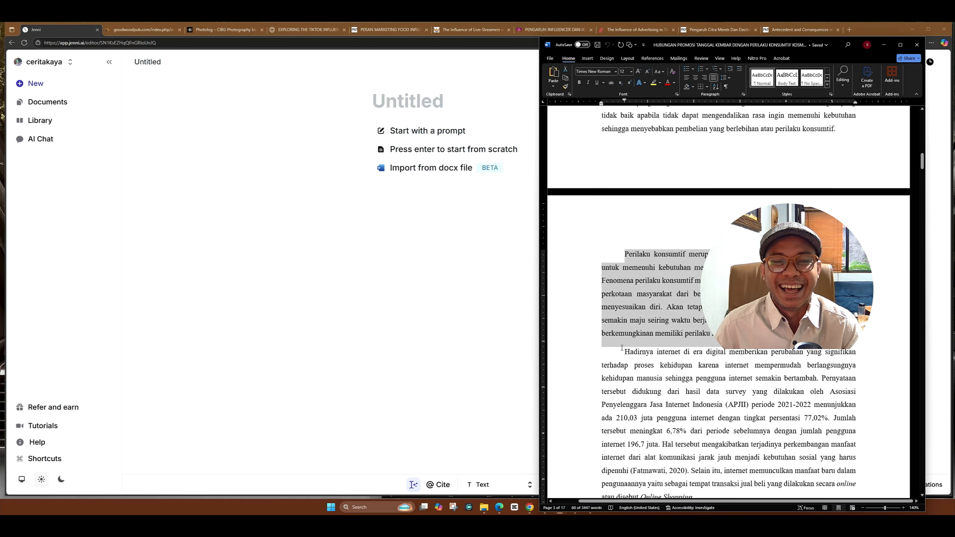
pyautogui.moveTo(624, 352); pyautogui.dragTo(783, 444)
# Step: Clear the selection and place the cursor at the start of the first paragraph of 1.1 Latar Belakang Masalah
pyautogui.scroll(12, 693, 210)
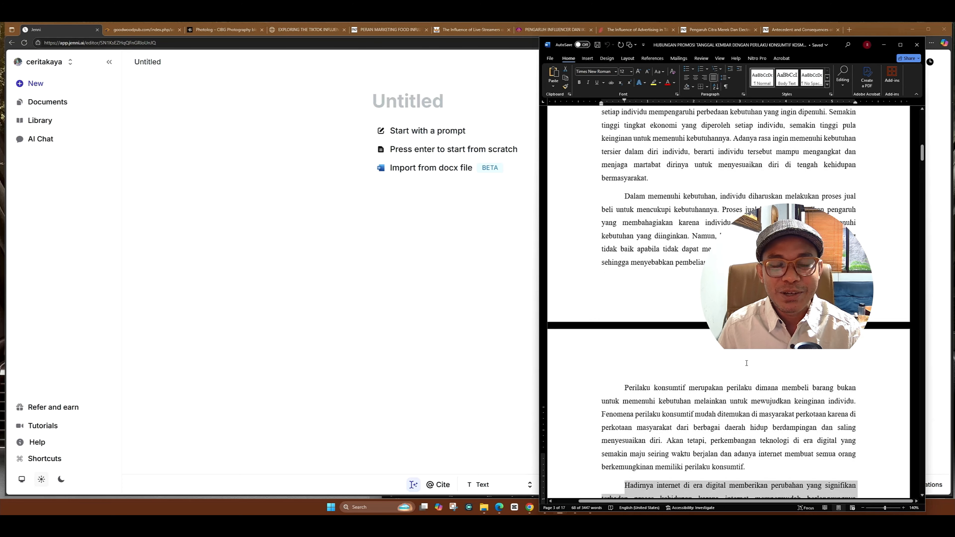
pyautogui.click(694, 211)
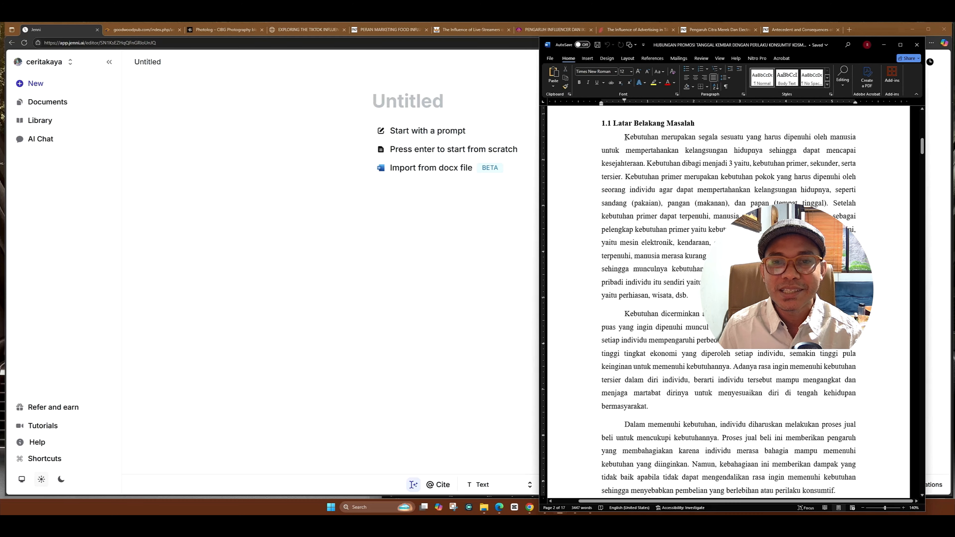
pyautogui.click(625, 137)
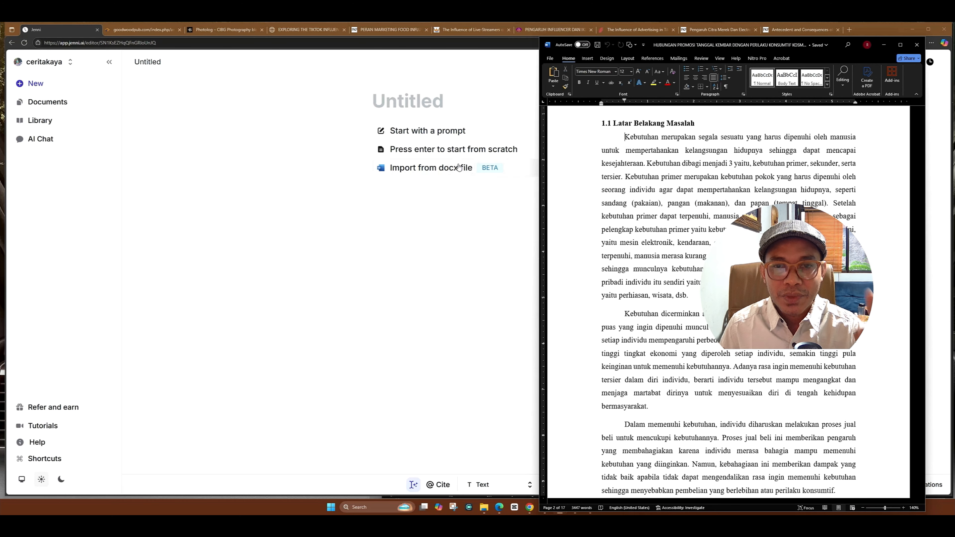
# Step: Import the docx file hubungan_promosi_tanggal_kembar_dengan_perilaku_konsumtif from Downloads into the untitled document and go to BAB 1 Pendahuluan
pyautogui.click(444, 168)
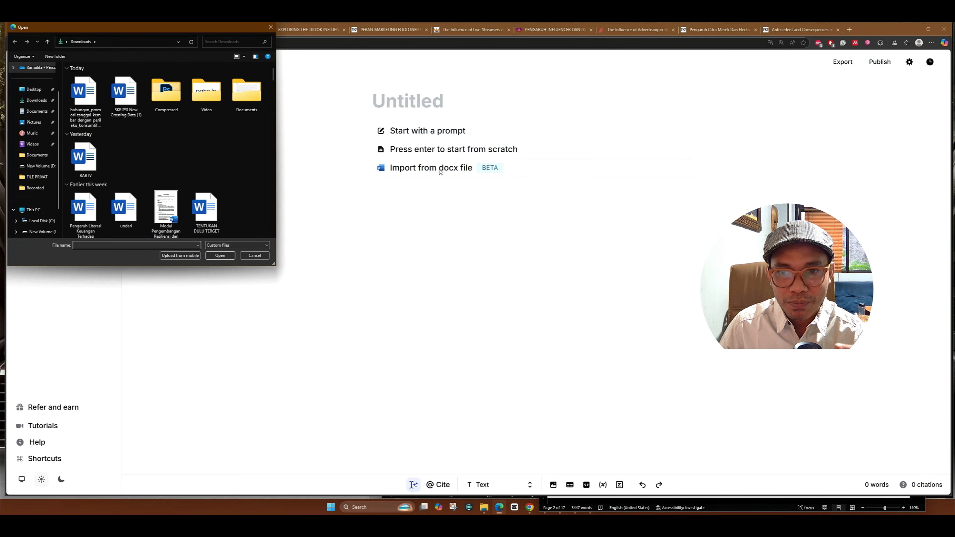
pyautogui.doubleClick(85, 98)
pyautogui.scroll(-3, 526, 282)
# Step: Cite the 2021 Paradigma Jurnal Kajian Budaya article on fast fashion consumerism after the first sentence of Latar Belakang Masalah and view its source
pyautogui.moveTo(370, 164); pyautogui.dragTo(696, 177)
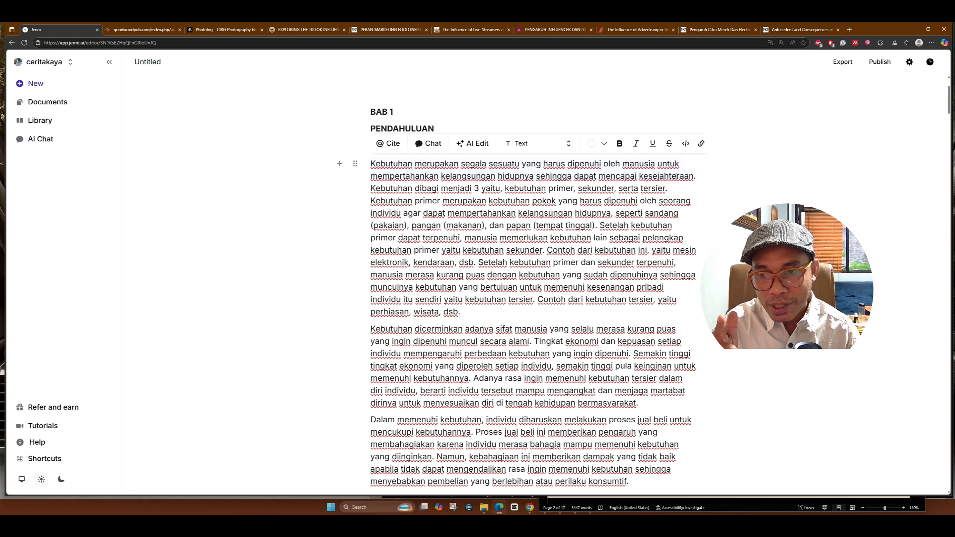
pyautogui.click(393, 148)
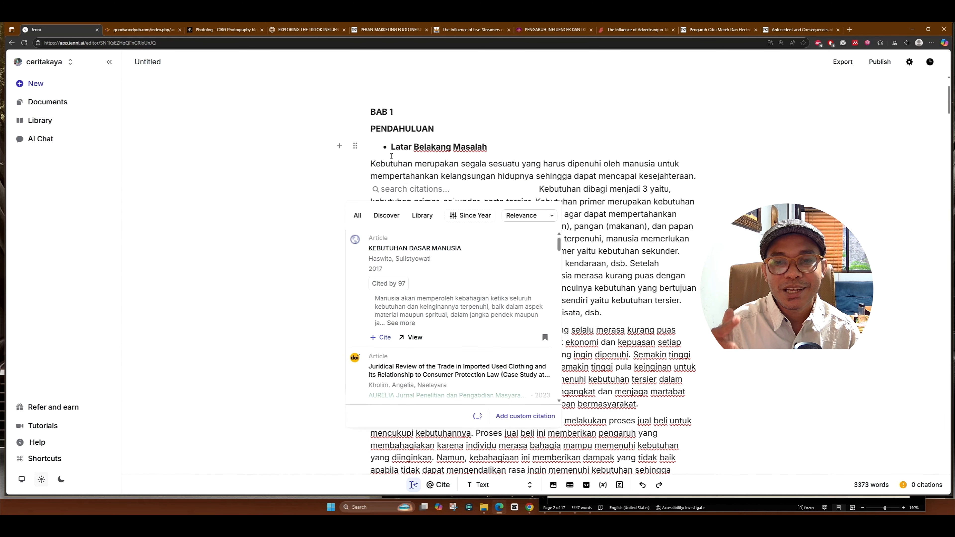
pyautogui.scroll(-1, 421, 256)
pyautogui.hotkey('ctrl', '+')
pyautogui.scroll(-3, 461, 330)
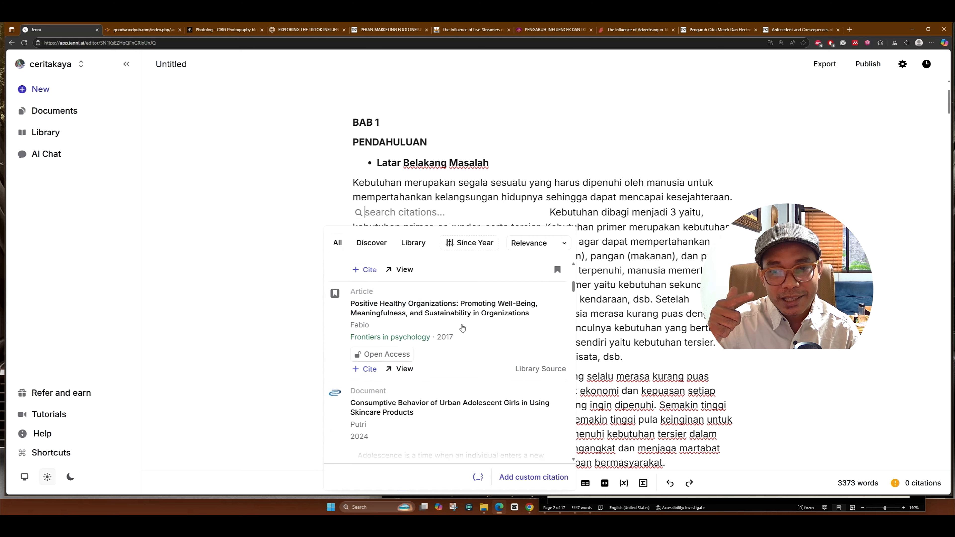
pyautogui.scroll(-3, 462, 328)
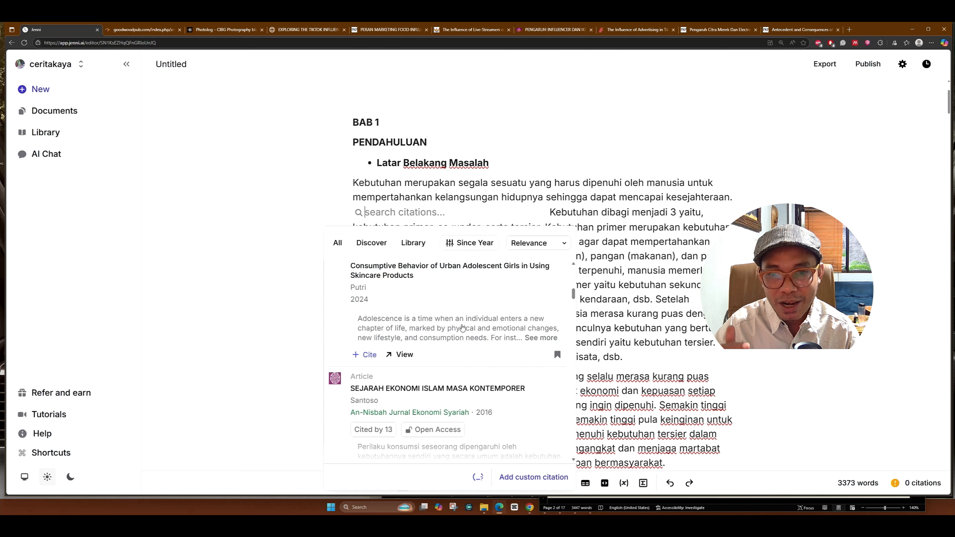
pyautogui.scroll(1, 463, 327)
pyautogui.scroll(-5, 463, 327)
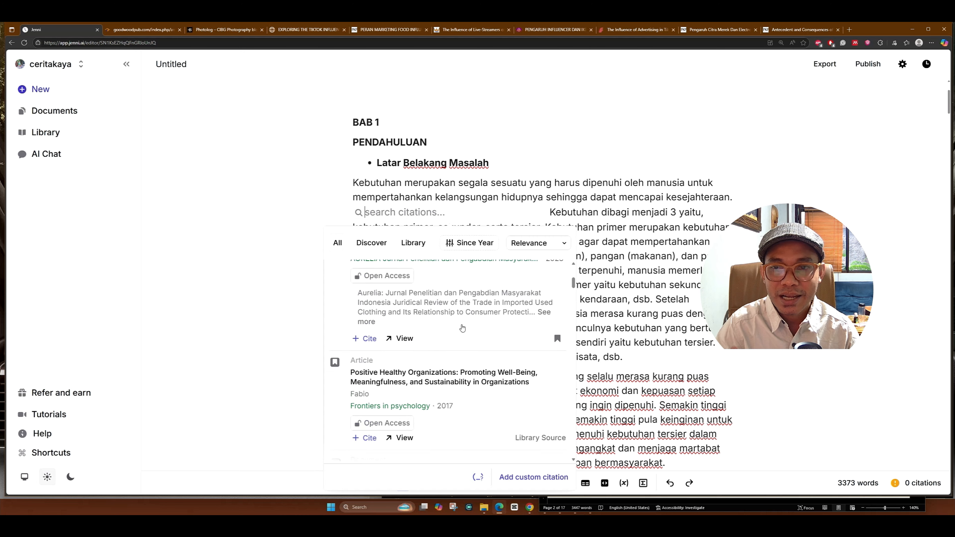
pyautogui.scroll(-5, 463, 328)
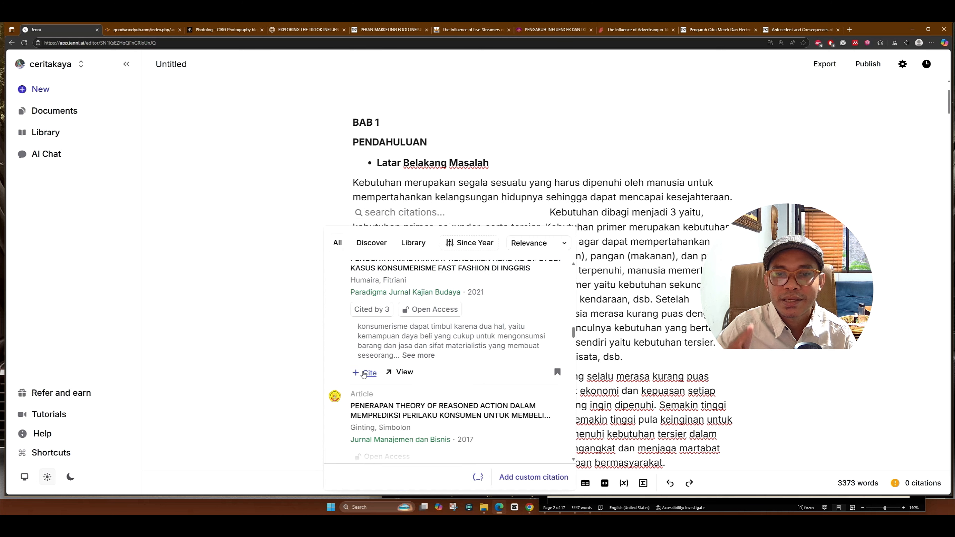
pyautogui.click(364, 372)
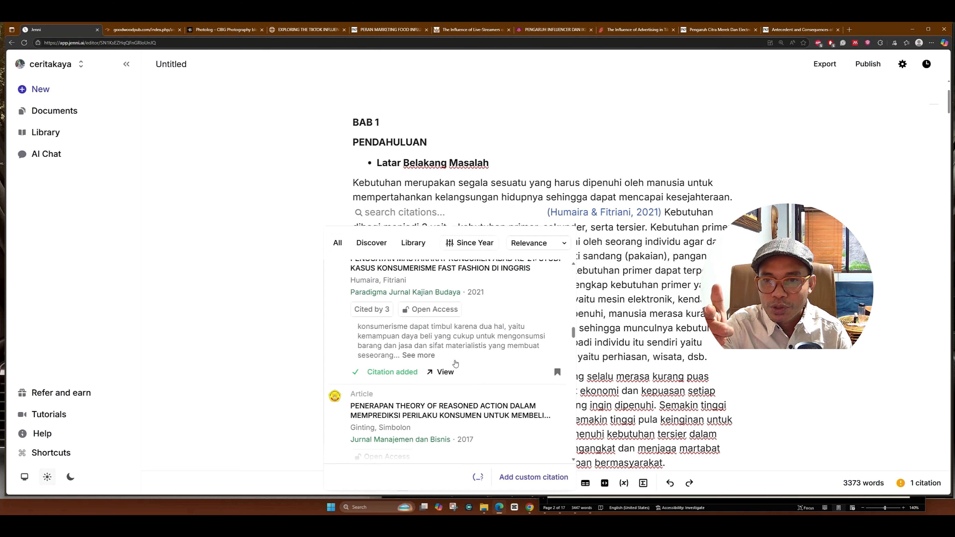
pyautogui.click(446, 372)
# Step: Cite the 2022 article "Kajian Kemiskinan di Indonesia yang Dimediasi oleh Adanya Pengangguran" after the second sentence and add a period behind it
pyautogui.scroll(-10, 485, 337)
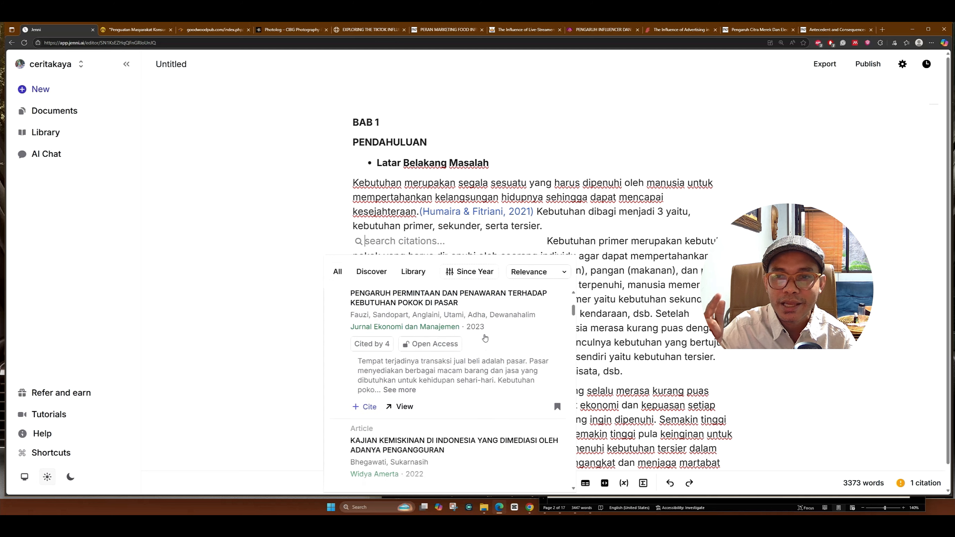
pyautogui.scroll(-2, 470, 337)
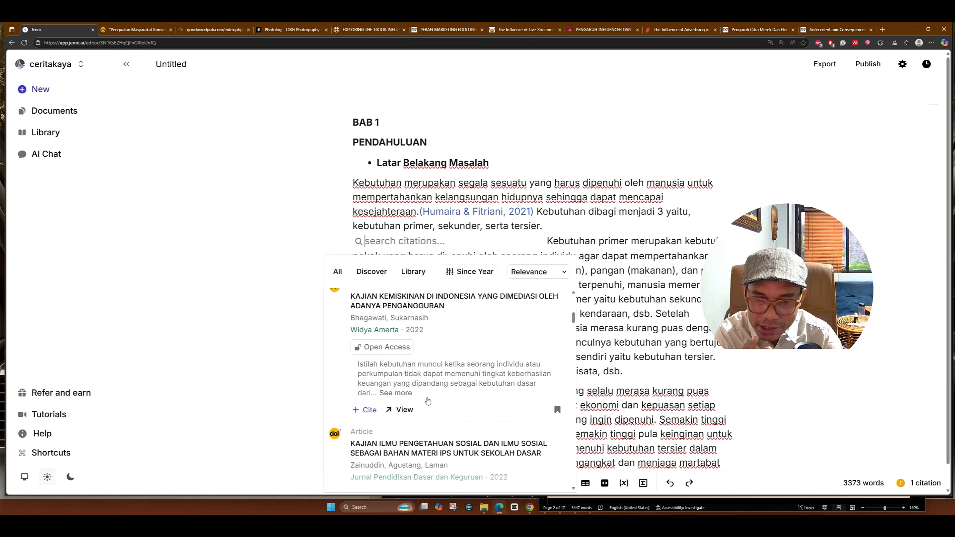
pyautogui.click(369, 410)
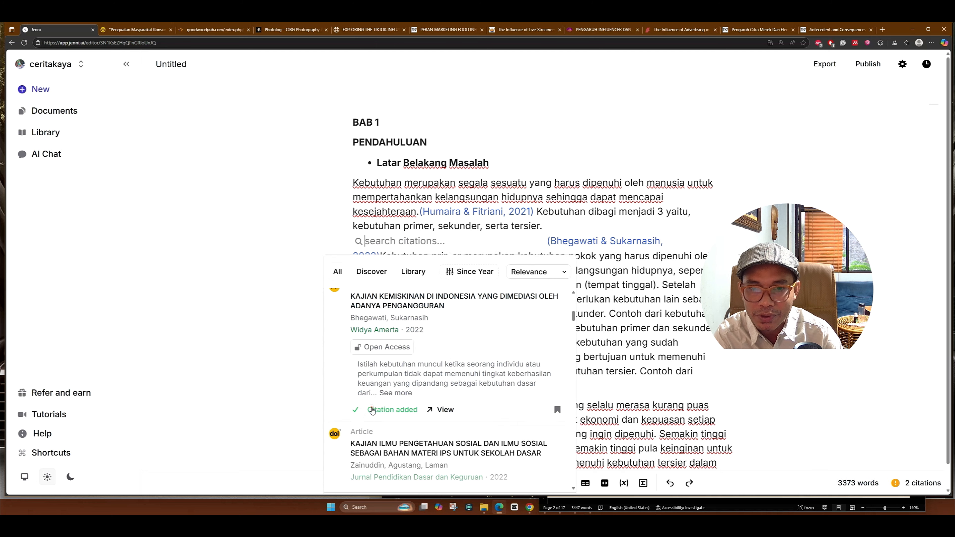
pyautogui.press('Escape')
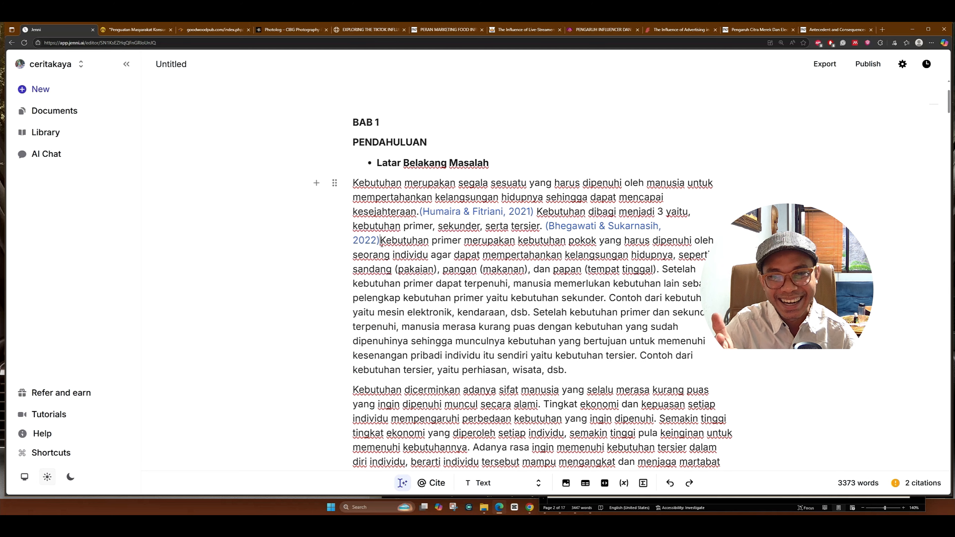
pyautogui.write('.')
# Step: Cite the 2017 article "Kebutuhan Dasar Manusia" at the end of the first paragraph and request a different suggested continuation
pyautogui.scroll(-2, 399, 247)
pyautogui.moveTo(352, 172); pyautogui.dragTo(458, 302)
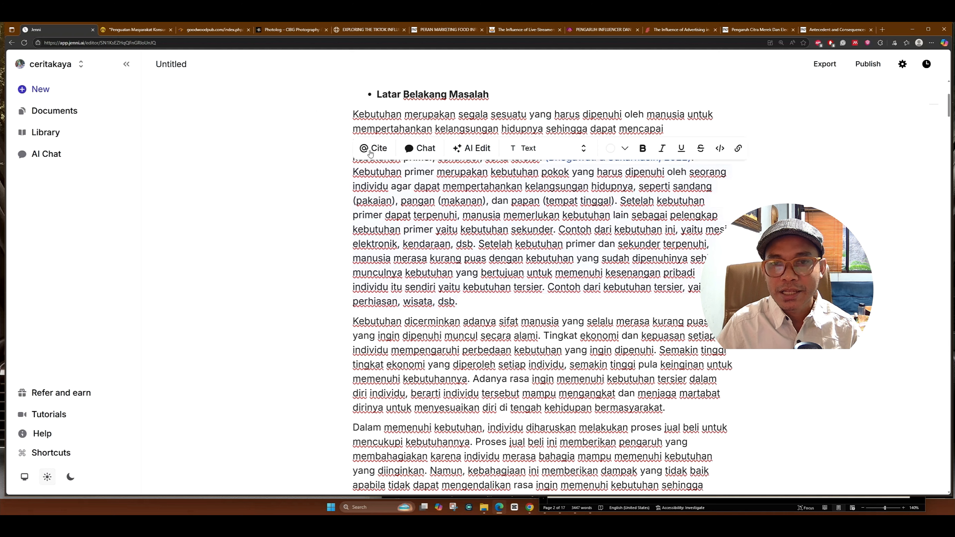
pyautogui.scroll(1, 401, 194)
pyautogui.click(373, 182)
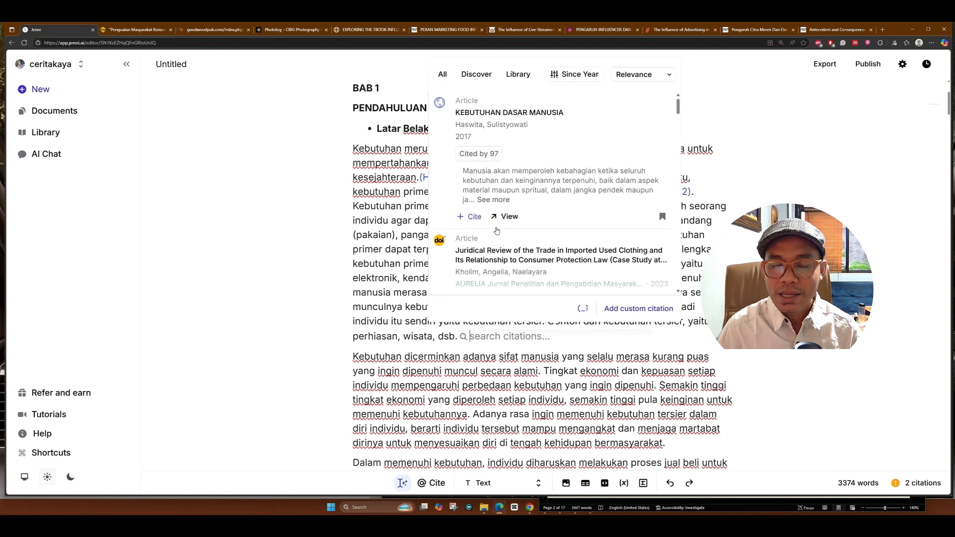
pyautogui.click(470, 216)
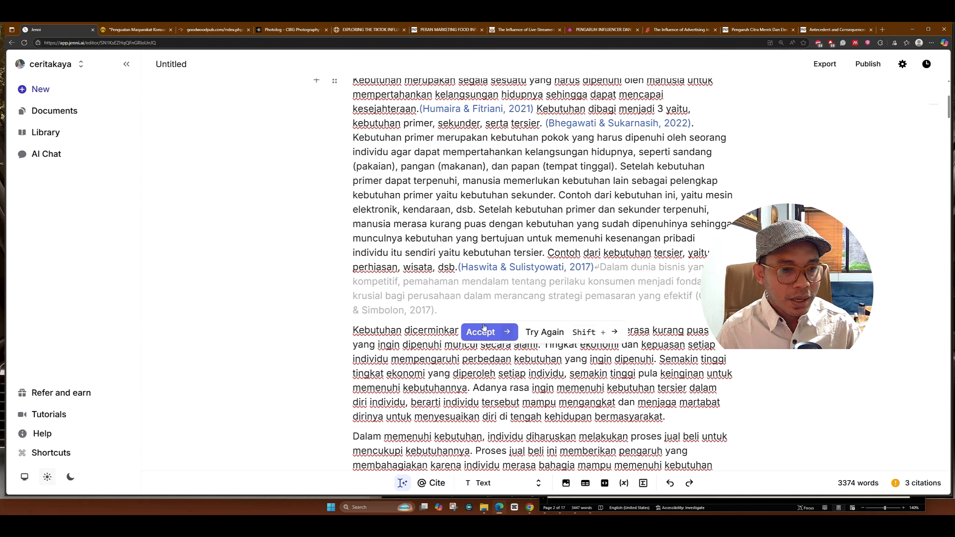
pyautogui.click(545, 332)
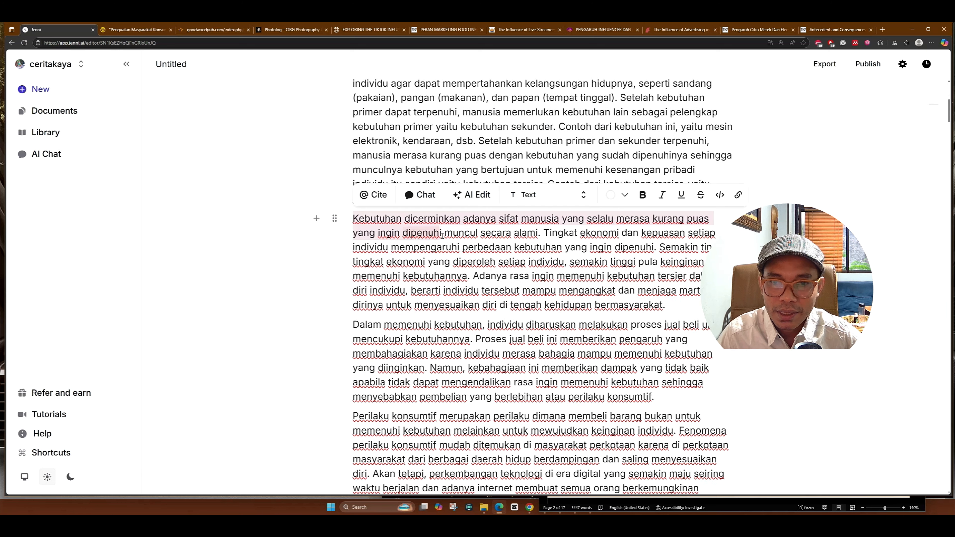
# Step: Strengthen the argument of the second paragraph's first sentence with AI Edit, regenerate the result once, and replace the original sentence
pyautogui.click(483, 239)
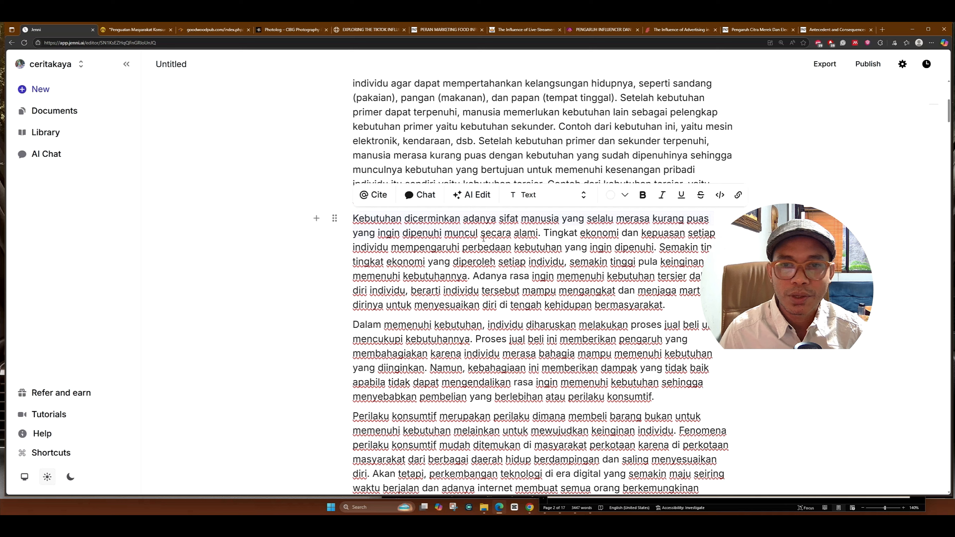
pyautogui.moveTo(500, 239); pyautogui.dragTo(538, 236)
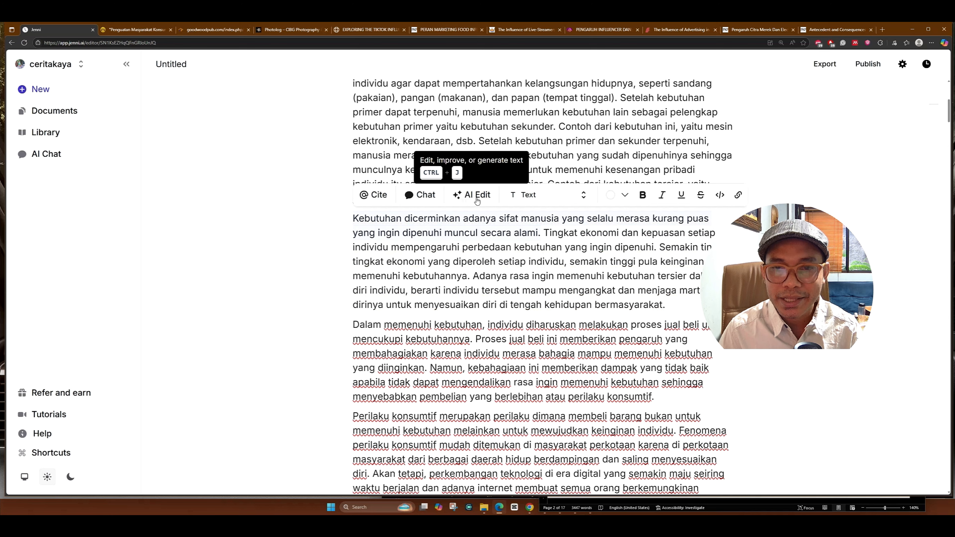
pyautogui.click(465, 197)
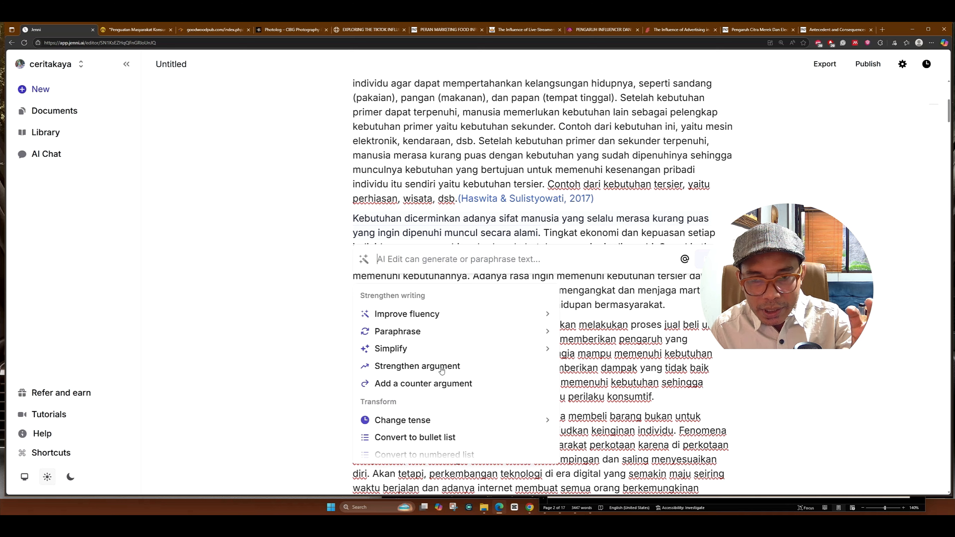
pyautogui.click(442, 371)
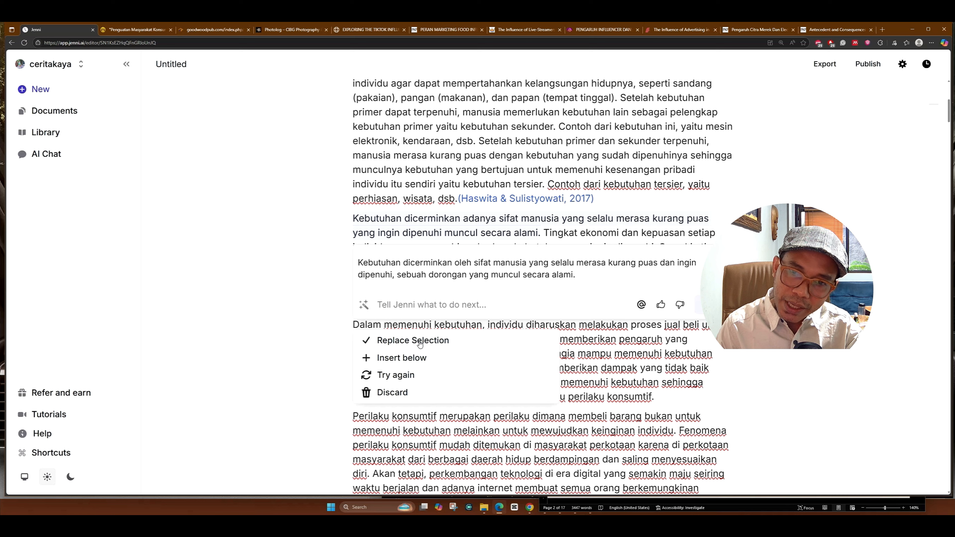
pyautogui.click(397, 375)
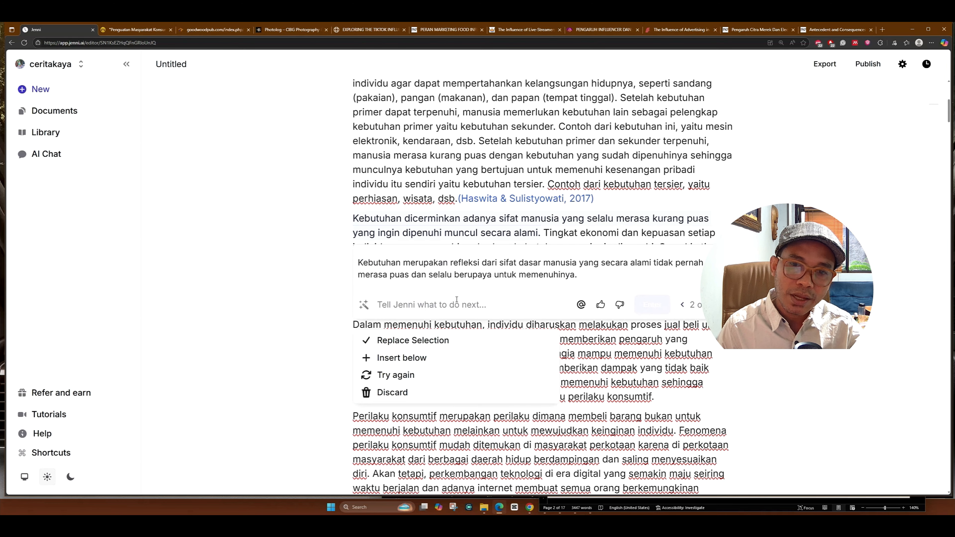
pyautogui.click(413, 339)
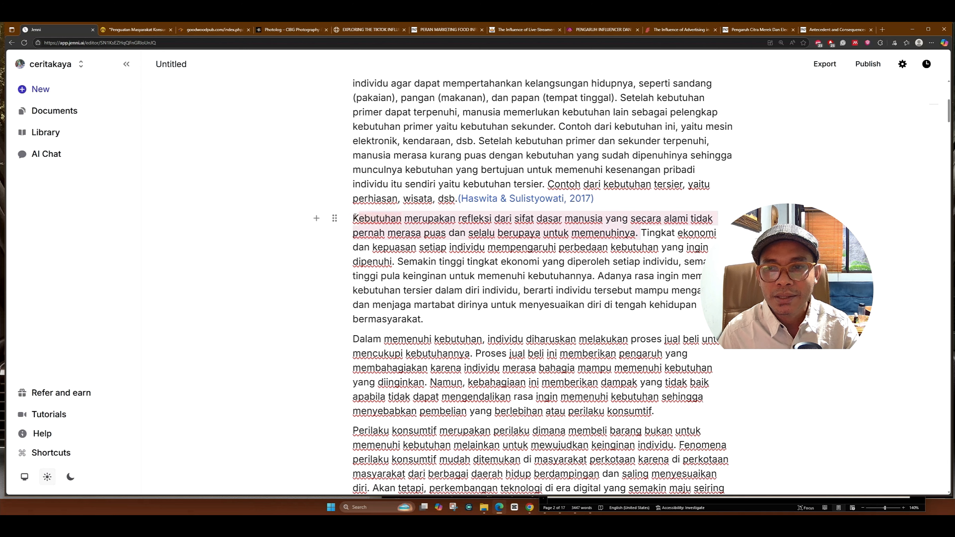
# Step: Look up citation suggestions for the rewritten first sentence of the second paragraph and close the list without citing
pyautogui.click(372, 195)
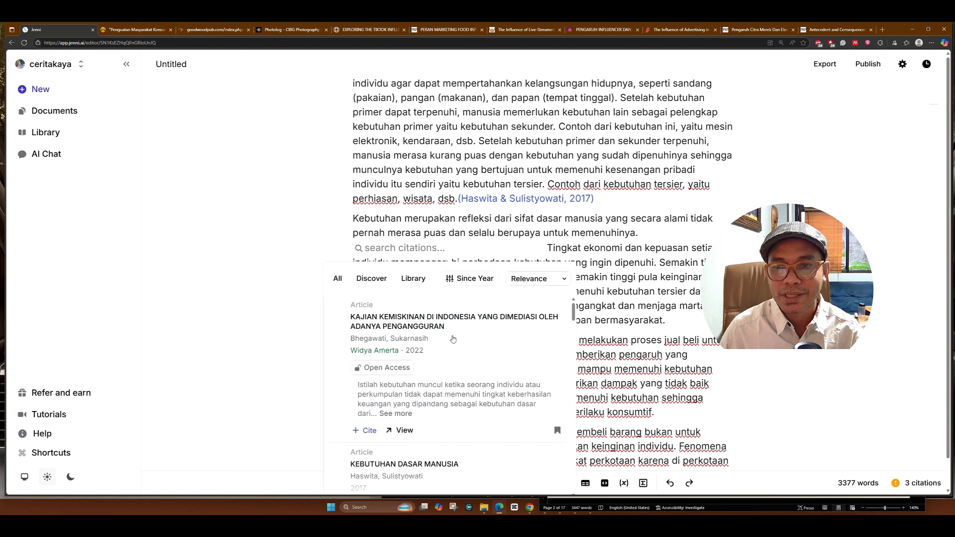
pyautogui.click(654, 289)
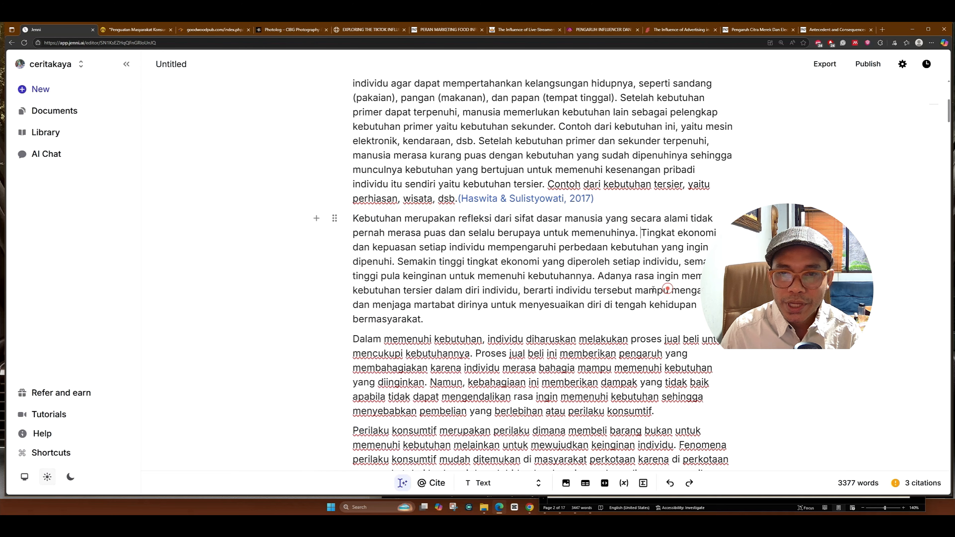
pyautogui.click(642, 233)
# Step: Rewrite the rest of the second paragraph, from "Tingkat ekonomi" onward, with AI Edit's Casually style and replace the original text
pyautogui.moveTo(643, 232); pyautogui.dragTo(639, 259)
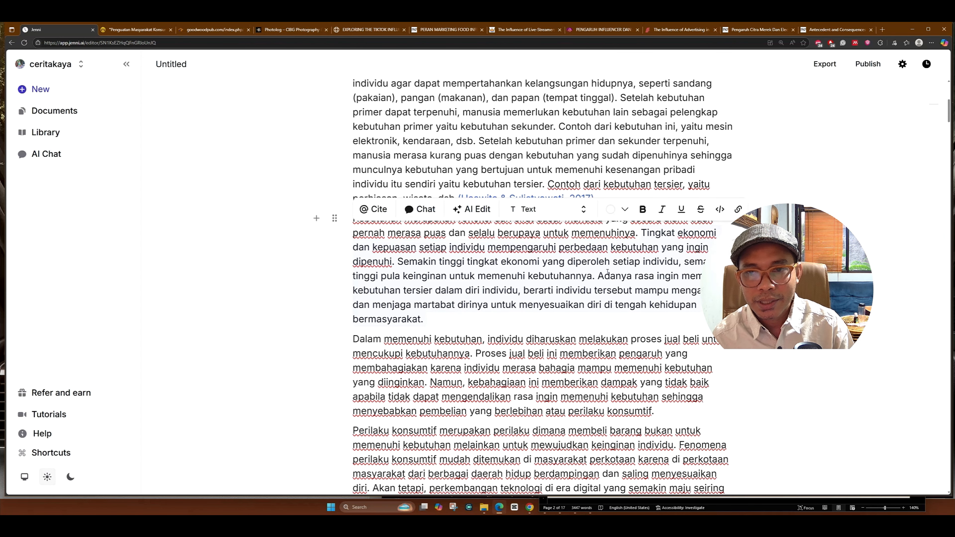
pyautogui.scroll(-1, 462, 244)
pyautogui.click(473, 175)
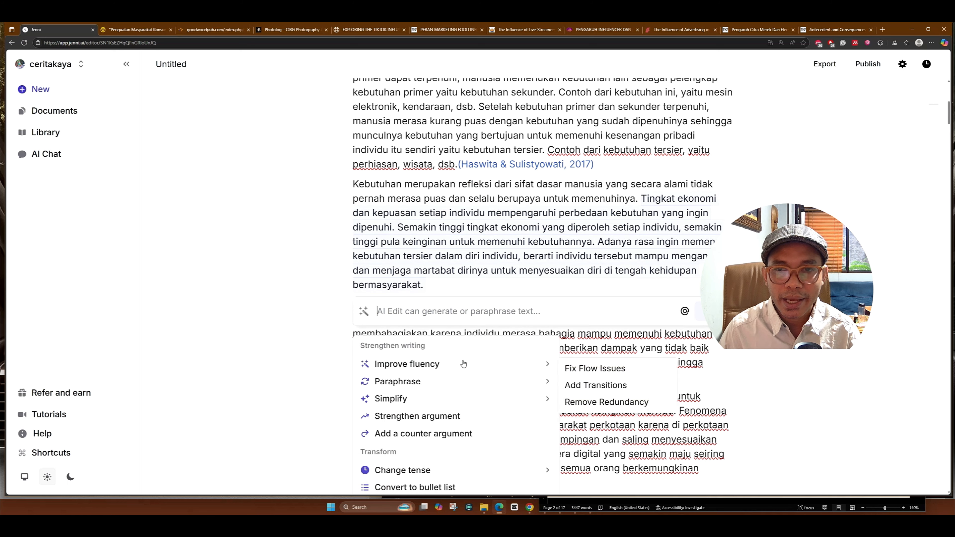
pyautogui.scroll(-1, 411, 367)
pyautogui.moveTo(411, 367)
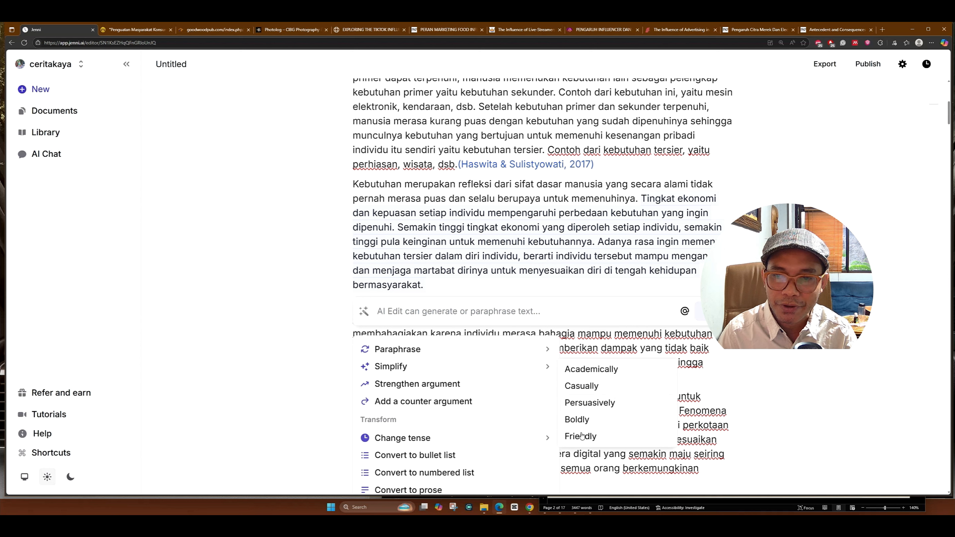
pyautogui.click(584, 387)
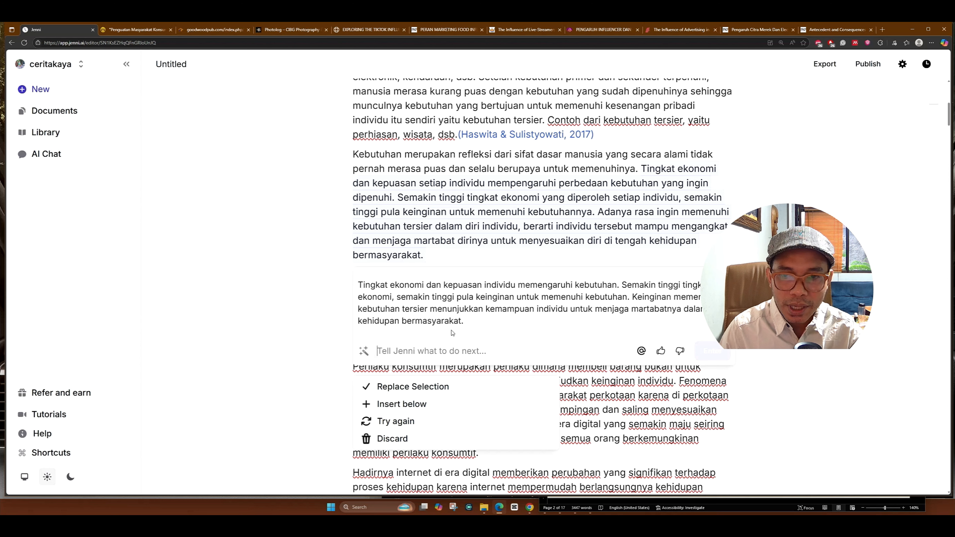
pyautogui.click(407, 388)
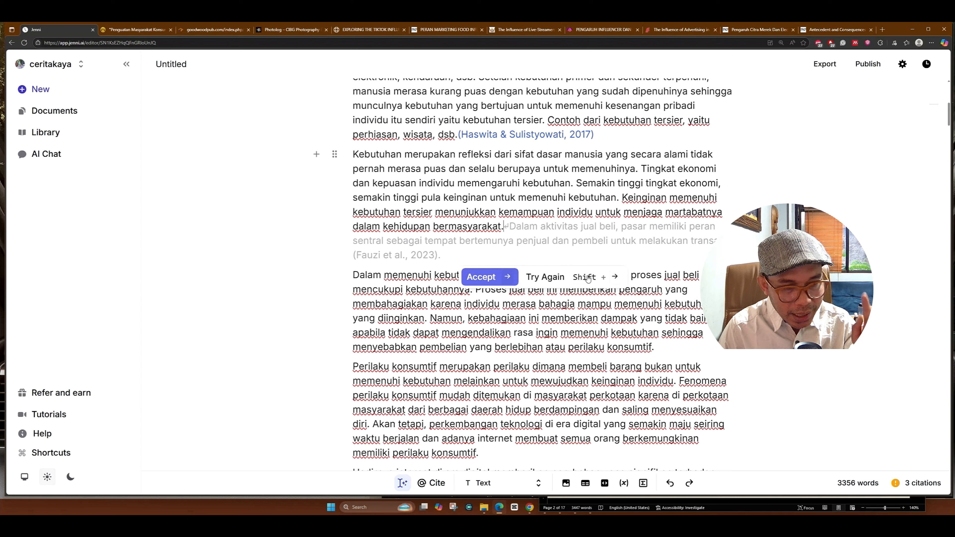
# Step: Dismiss the suggested continuation and highlight the first two sentences of the paragraph beginning "Dalam memenuhi kebutuhan"
pyautogui.click(378, 284)
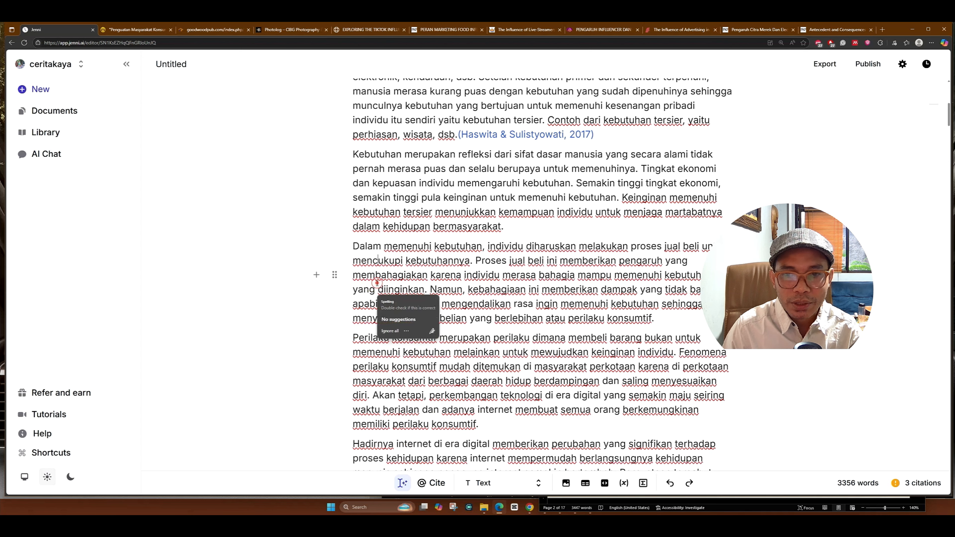
pyautogui.moveTo(352, 246); pyautogui.dragTo(595, 249)
pyautogui.click(476, 262)
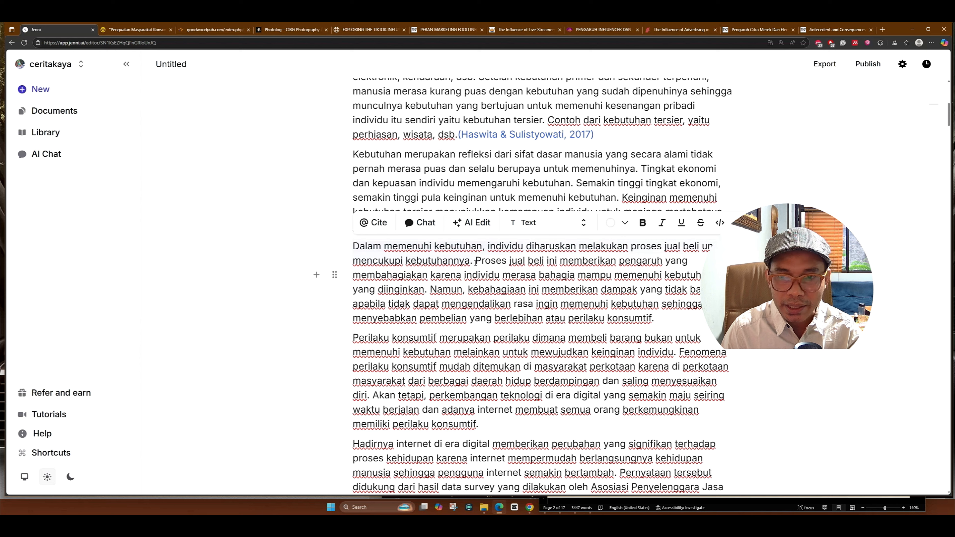
pyautogui.moveTo(354, 246); pyautogui.dragTo(430, 290)
pyautogui.click(427, 295)
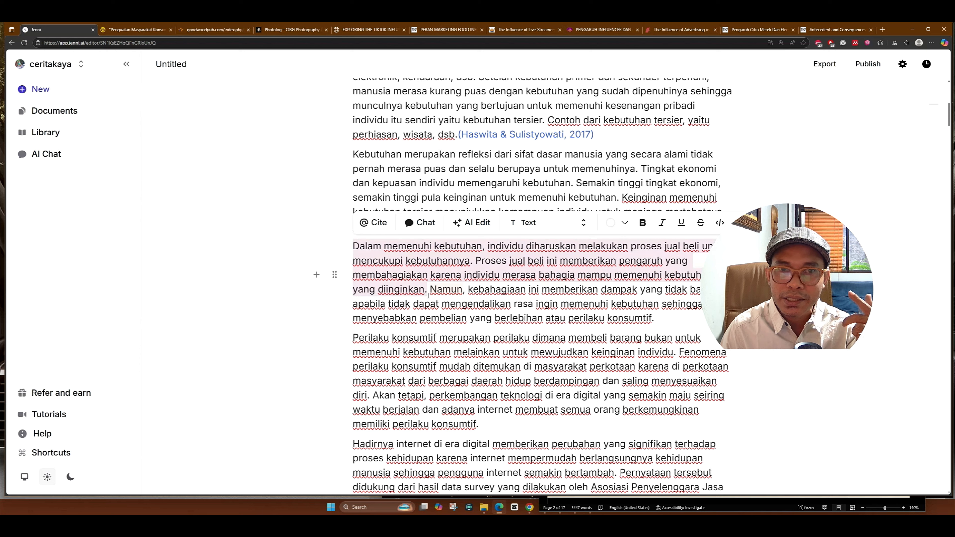
# Step: Add a counter argument to the paragraph beginning "Perilaku konsumtif merupakan" with AI Edit and replace the original paragraph
pyautogui.scroll(-5, 427, 292)
pyautogui.moveTo(352, 132); pyautogui.dragTo(479, 219)
pyautogui.click(472, 108)
pyautogui.click(421, 330)
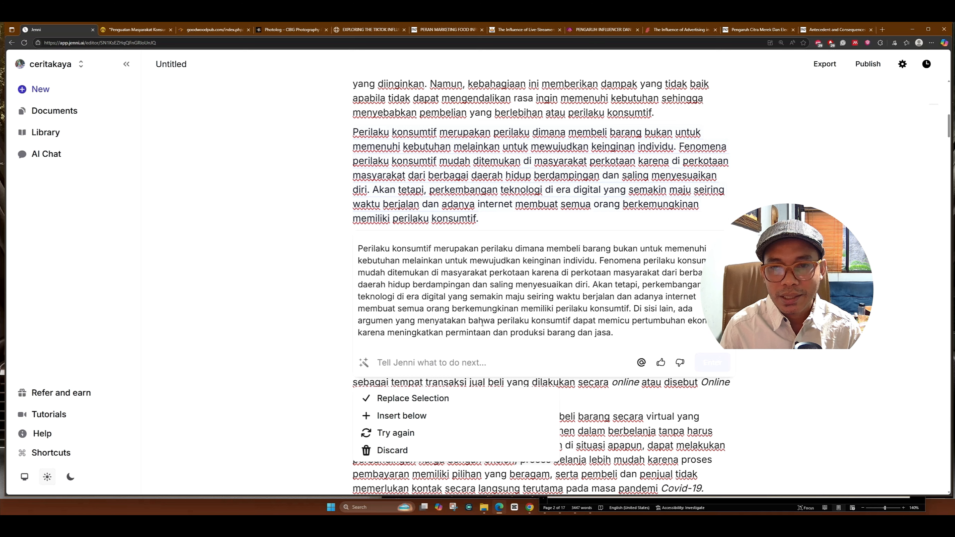
pyautogui.click(394, 399)
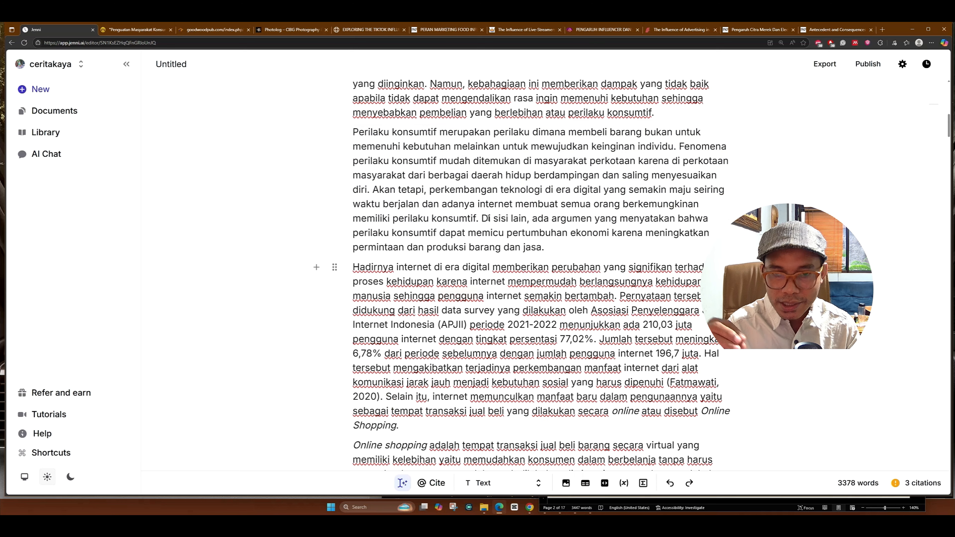
# Step: Select the added counter-argument sentence beginning "Di sisi lain" and cite a 2019 source at its end
pyautogui.moveTo(482, 217); pyautogui.dragTo(545, 247)
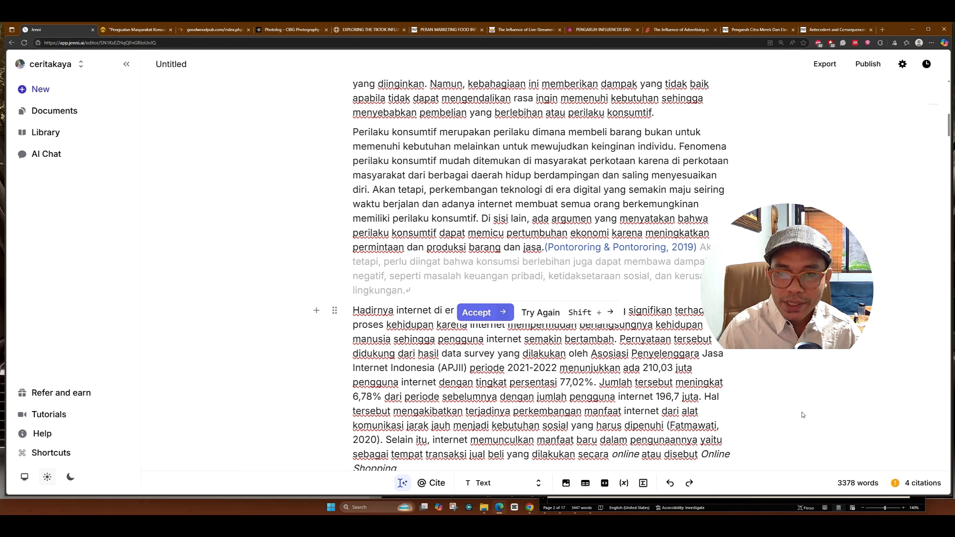
# Step: Fix the flow issues in the first sentence beginning "Hadirnya internet di era digital" with AI Edit and replace the original sentence
pyautogui.click(806, 377)
pyautogui.click(378, 312)
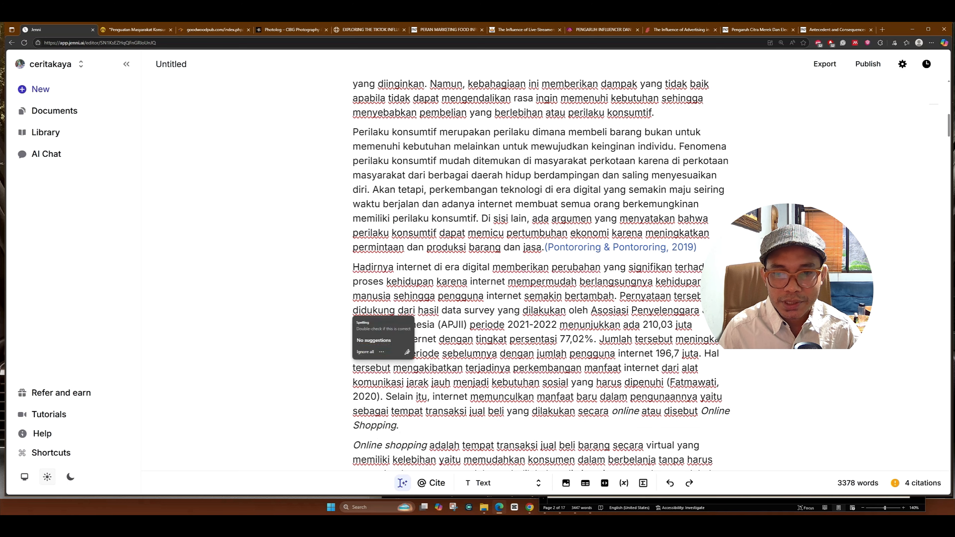
pyautogui.click(355, 267)
pyautogui.moveTo(354, 268); pyautogui.dragTo(616, 297)
pyautogui.click(379, 320)
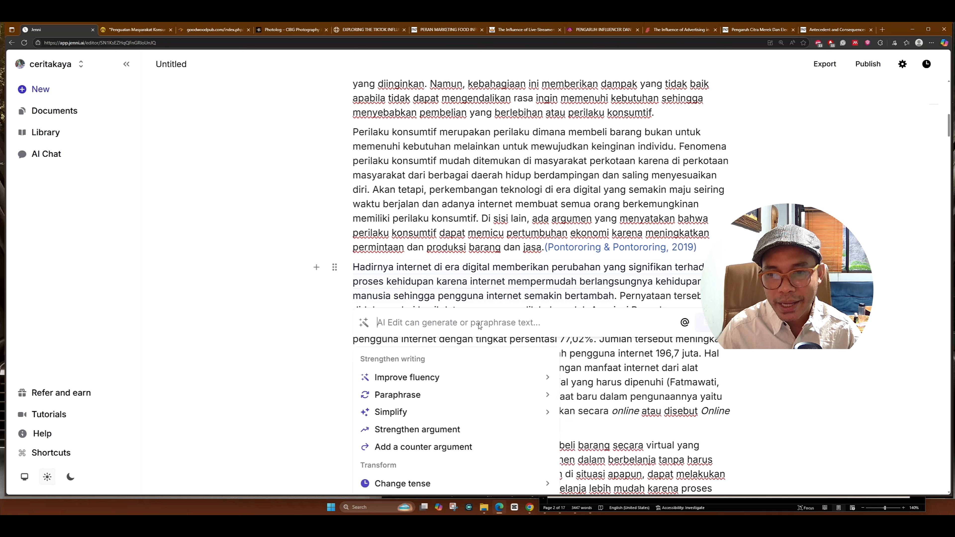
pyautogui.moveTo(426, 380)
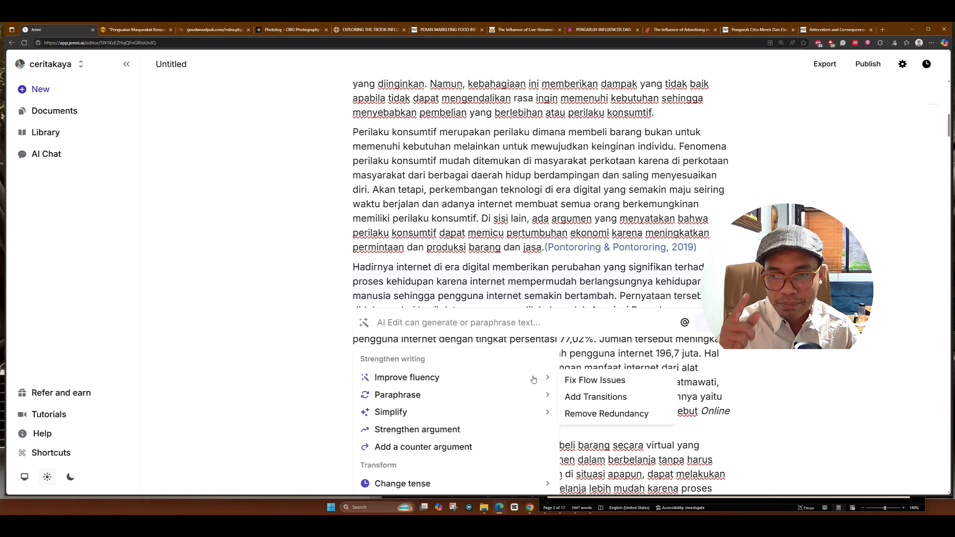
pyautogui.click(589, 380)
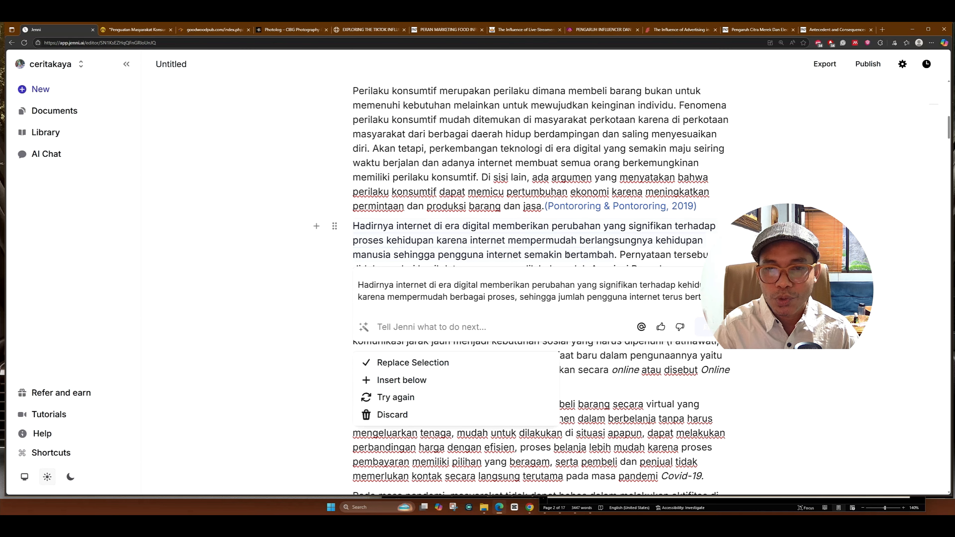
pyautogui.click(435, 365)
# Step: Generate an AI Edit rewrite of the two paragraphs beginning "Online shopping" and "Pada masa pandemi", and review the proposed text
pyautogui.scroll(-4, 542, 301)
pyautogui.moveTo(354, 222); pyautogui.dragTo(630, 458)
pyautogui.click(557, 143)
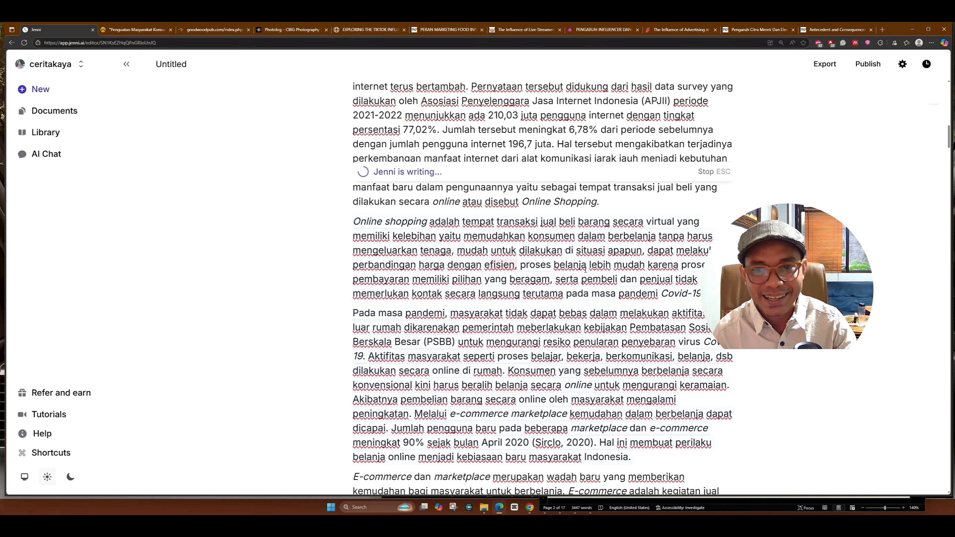
pyautogui.scroll(4, 557, 143)
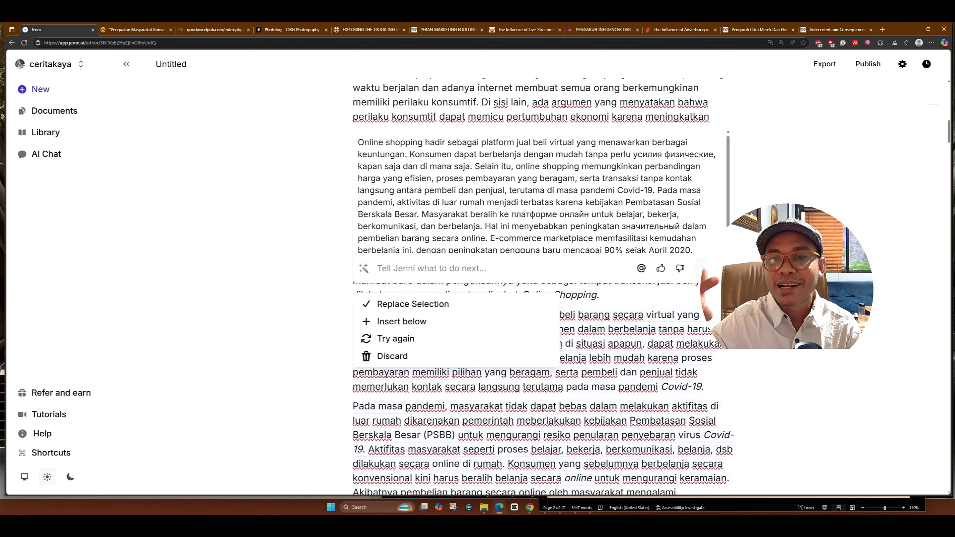
pyautogui.scroll(-2, 488, 210)
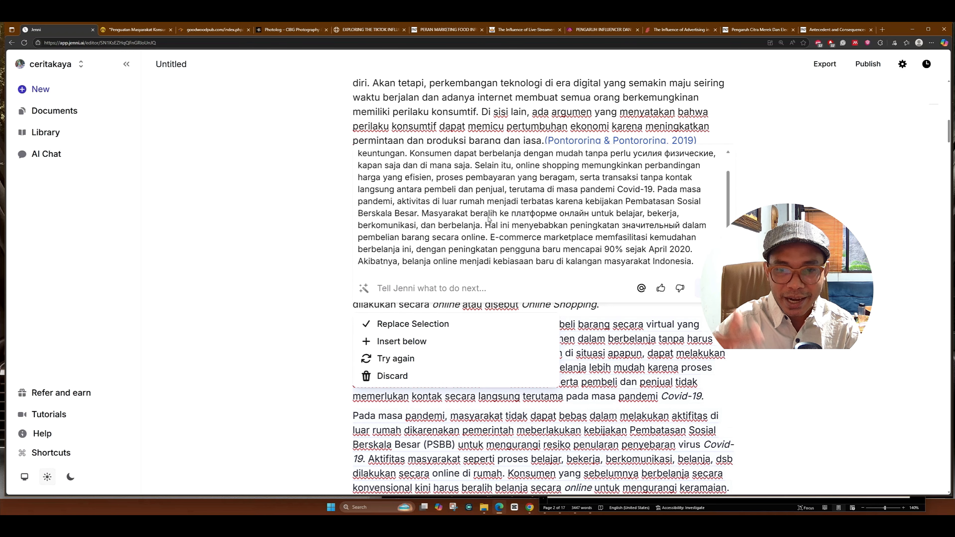
pyautogui.scroll(2, 488, 211)
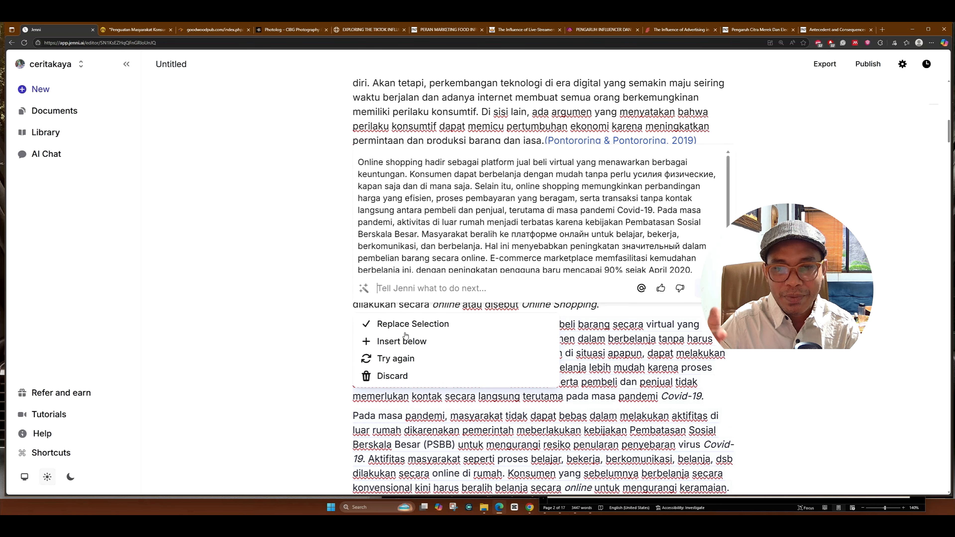
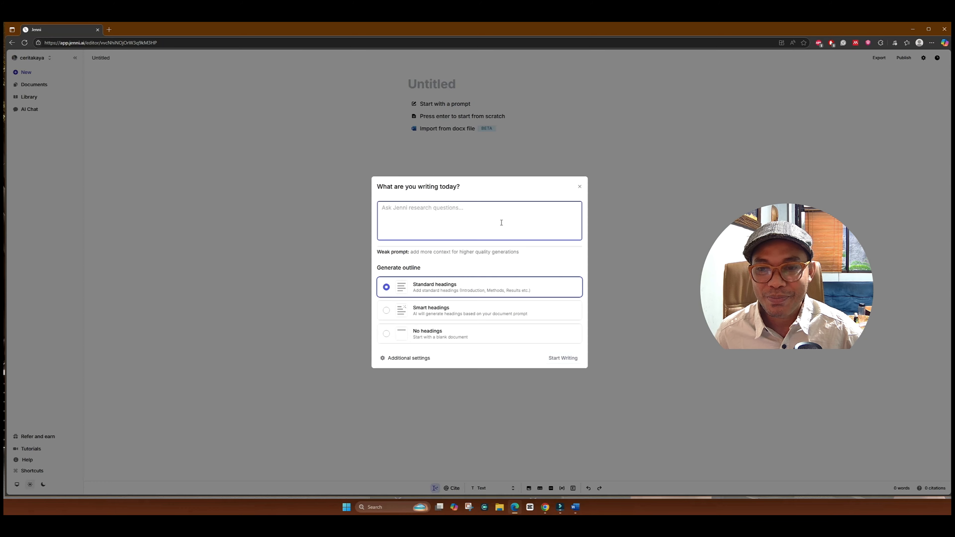
pyautogui.click(501, 222)
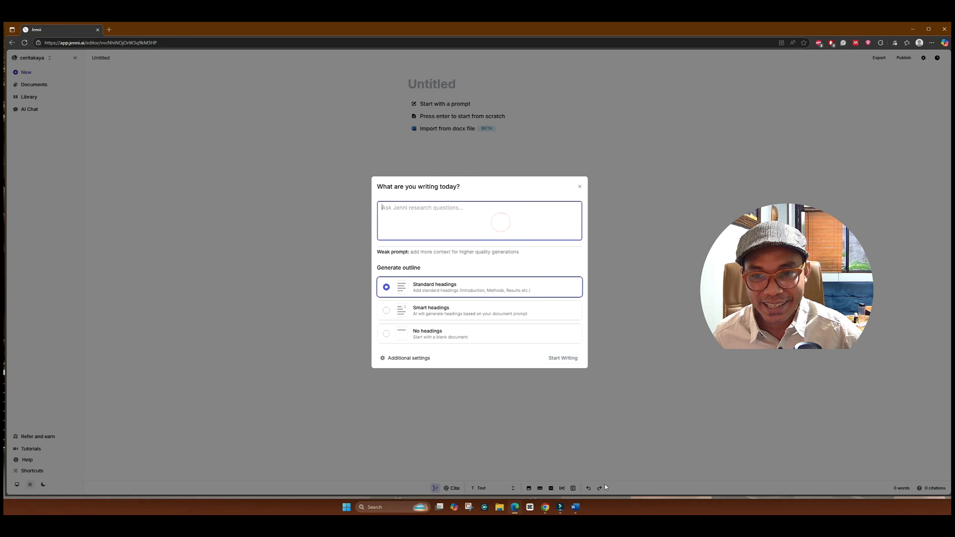
pyautogui.write('HUBUNGAN PROMOSI TANGGAL KEMBAR DENGAN PERILAKU KONSUMTIF KOSMETIK PENGGUNA MARKETPLACE X PADA MAHASISWI TATA RIAS UNIVERSITAS NEGERI JAKARTA')
pyautogui.click(386, 360)
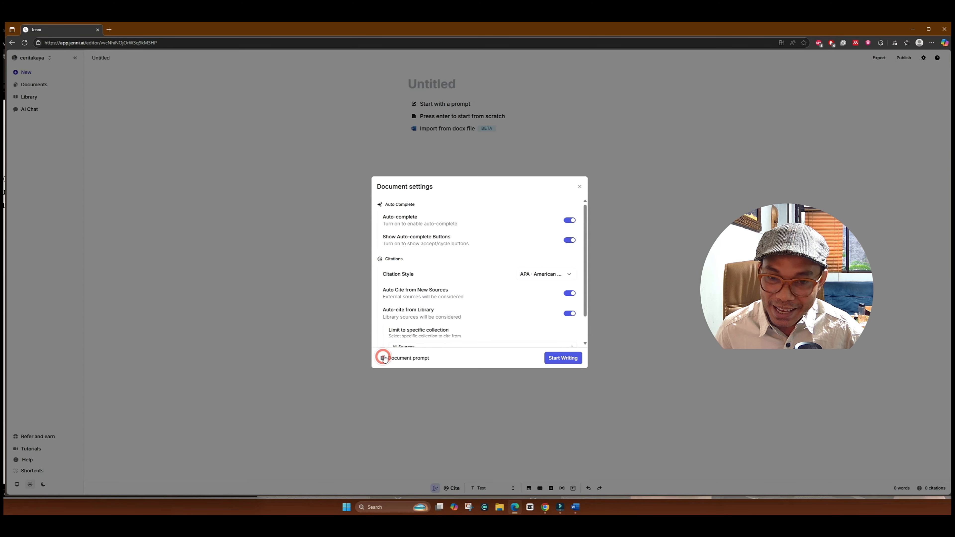
pyautogui.scroll(-1, 454, 315)
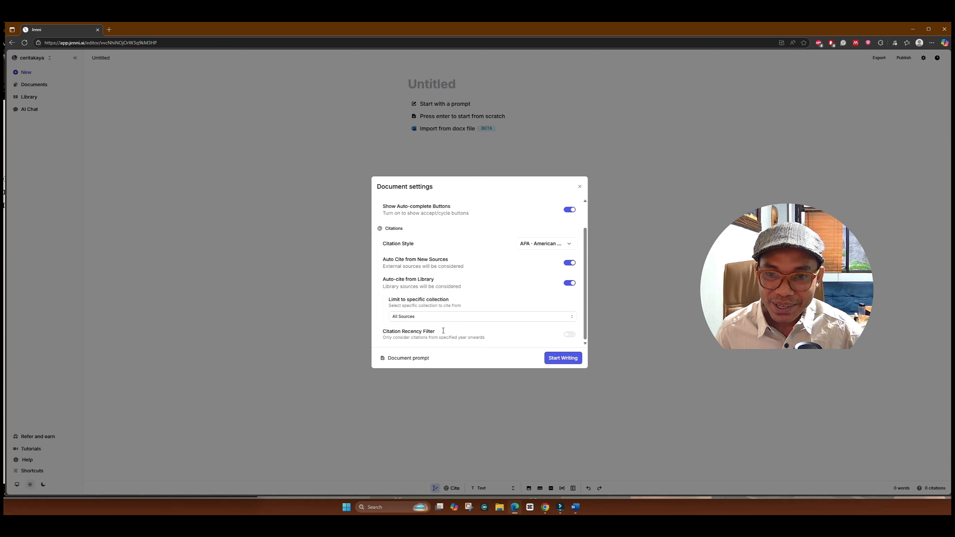
pyautogui.click(569, 334)
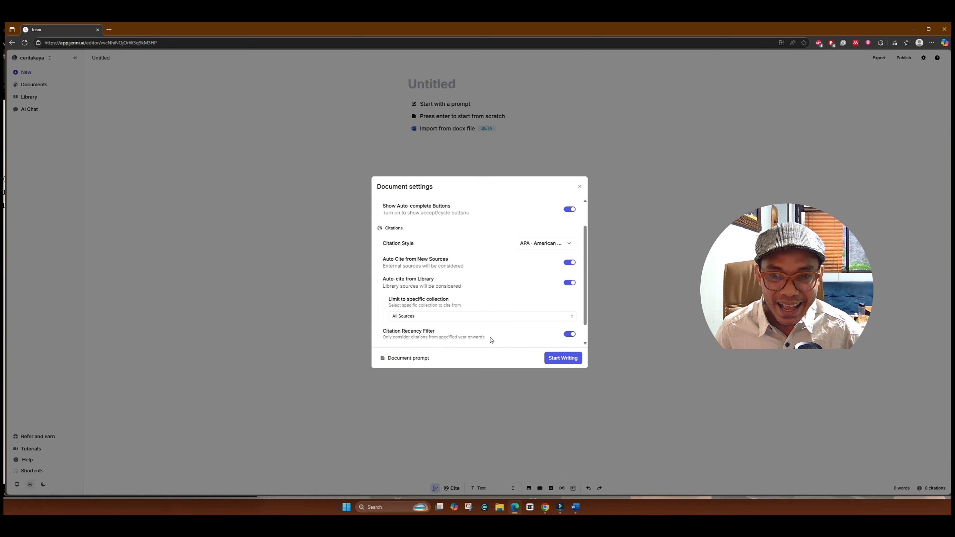
pyautogui.scroll(-1, 490, 337)
pyautogui.click(419, 338)
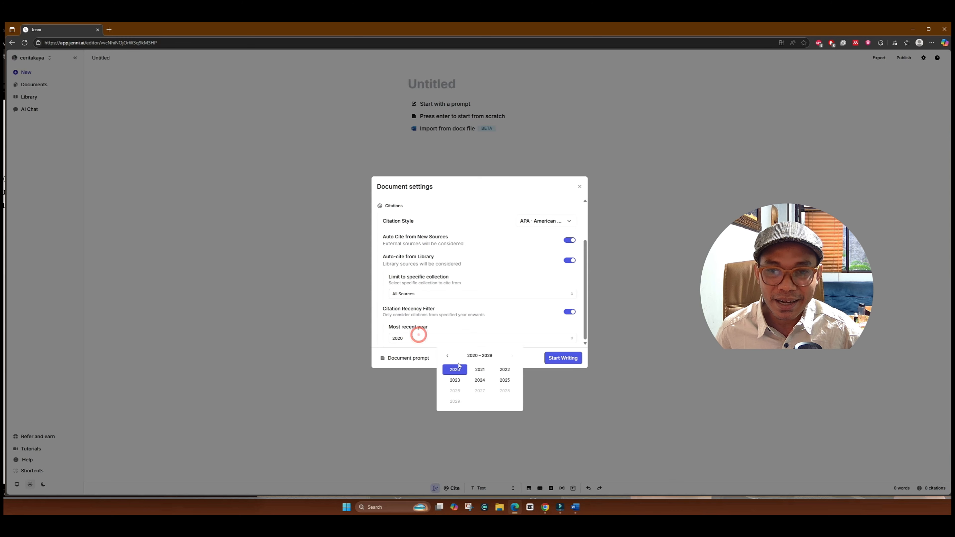
pyautogui.click(575, 314)
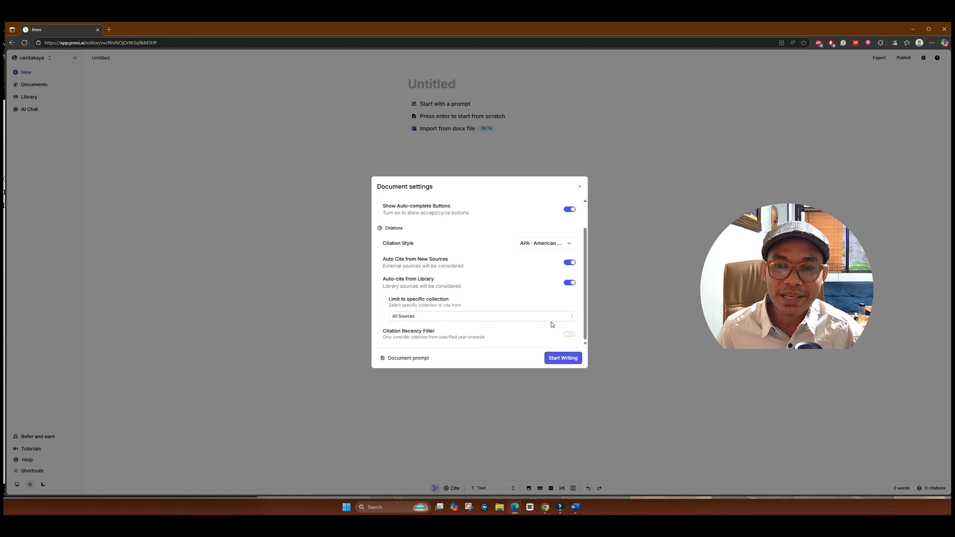
pyautogui.click(570, 334)
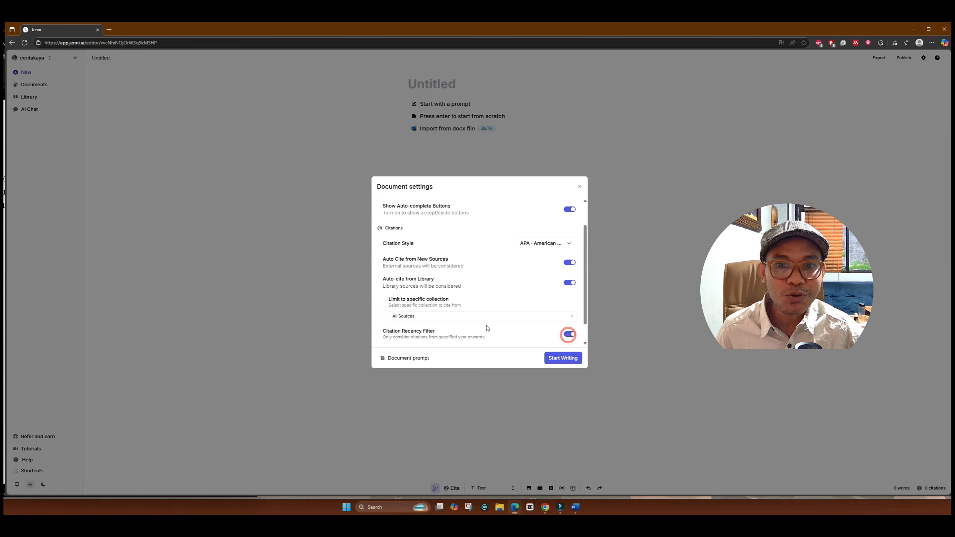
pyautogui.scroll(-1, 487, 329)
pyautogui.click(396, 339)
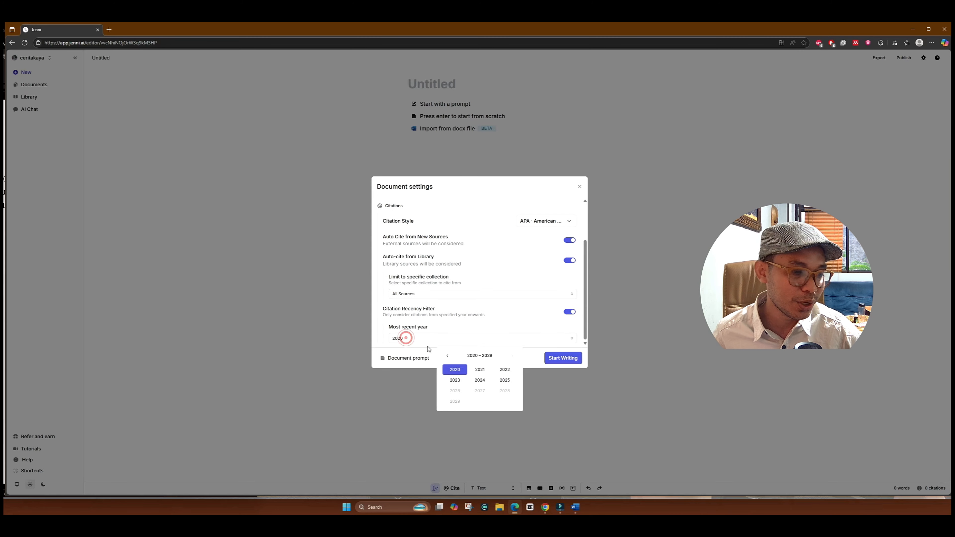
pyautogui.click(396, 340)
pyautogui.click(579, 186)
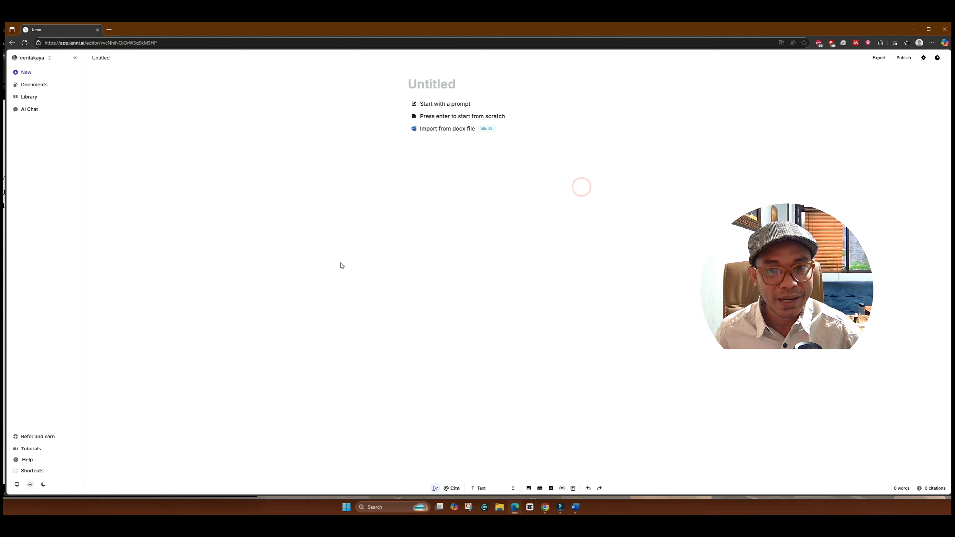
# Step: Create a document with standard headings from the prompt "HUBUNGAN PROMOSI TANGGAL KEMBAR DENGAN PERILAKU KONSUMTIF KOSMETIK PENGGUNA MARKETPLACE X PADA MAHASISWI TATA RIAS UNIVERSITAS NEGERI JAKARTA"
pyautogui.click(30, 73)
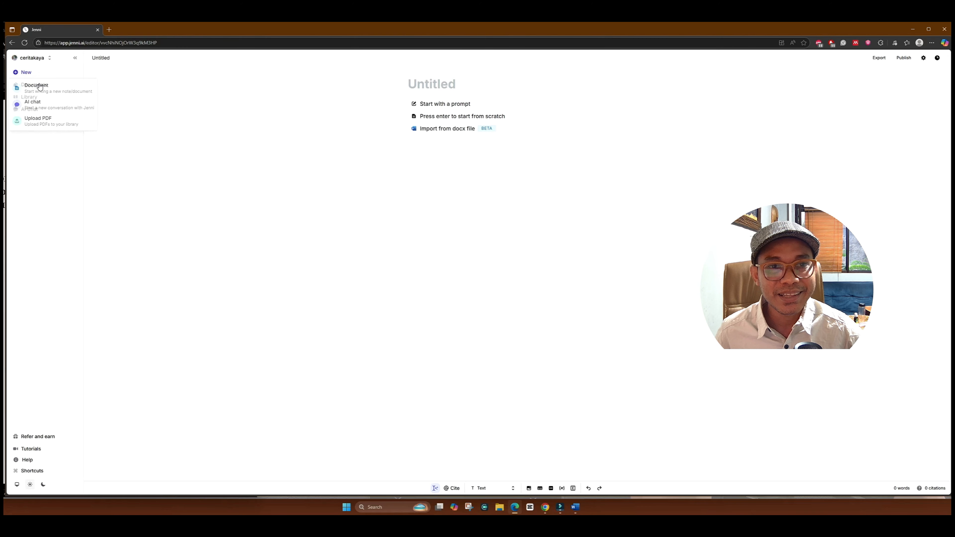
pyautogui.click(36, 82)
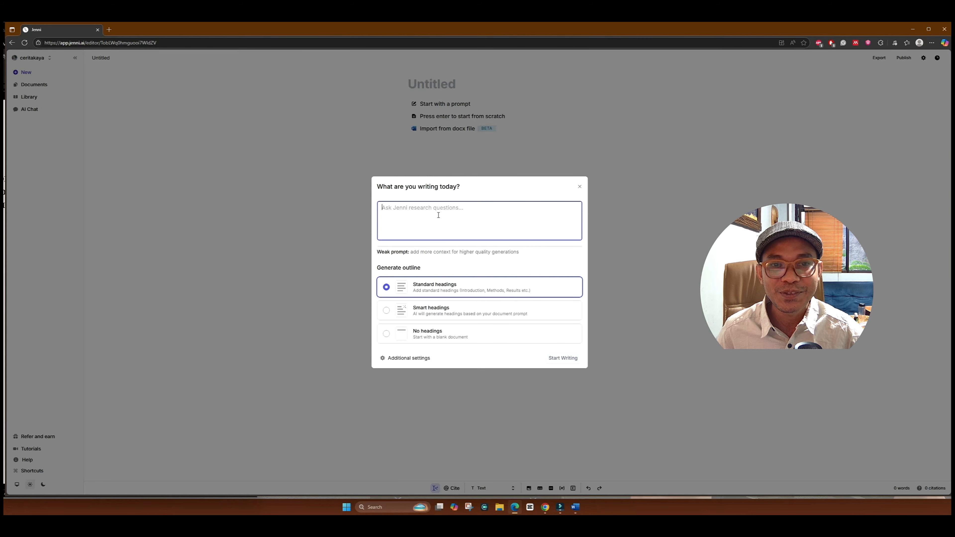
pyautogui.write('HUBUNGAN PROMOSI TANGGAL KEMBAR DENGAN PERILAKU KONSUMTIF KOSMETIK PENGGUNA MARKETPLACE X PADA MAHASISWI TATA RIAS UNIVERSITAS NEGERI JAKARTA')
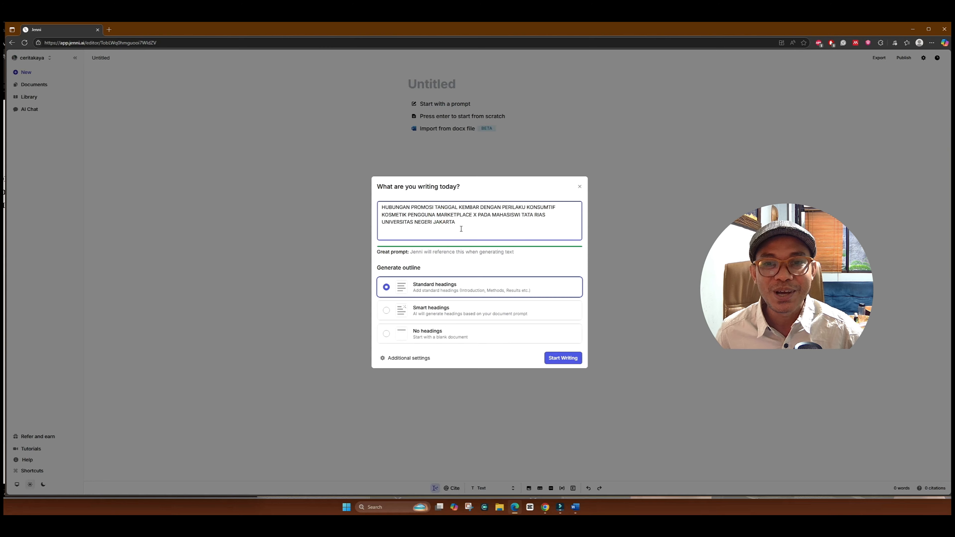
pyautogui.click(387, 358)
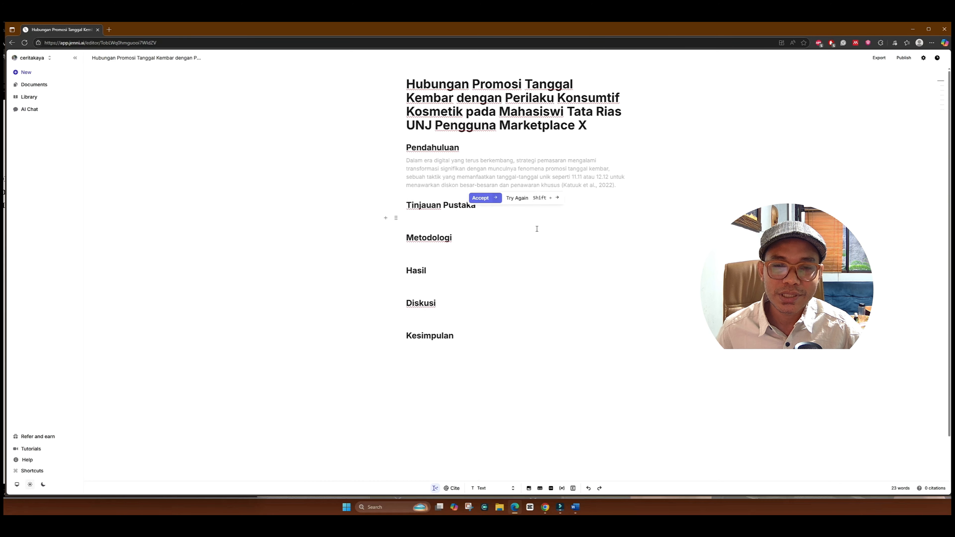
# Step: Write the opening paragraph under Pendahuluan by accepting the successive suggested sentences on twin date promotions and consumptive behavior, including their citations
pyautogui.hotkey('ctrl', '+')
pyautogui.hotkey('ctrl', '+')
pyautogui.hotkey('ctrl', '+')
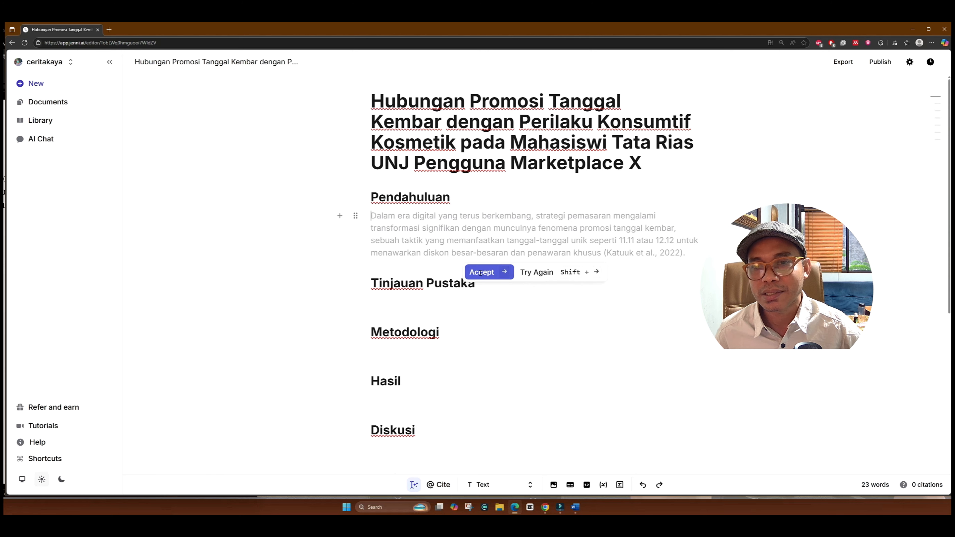
pyautogui.click(481, 273)
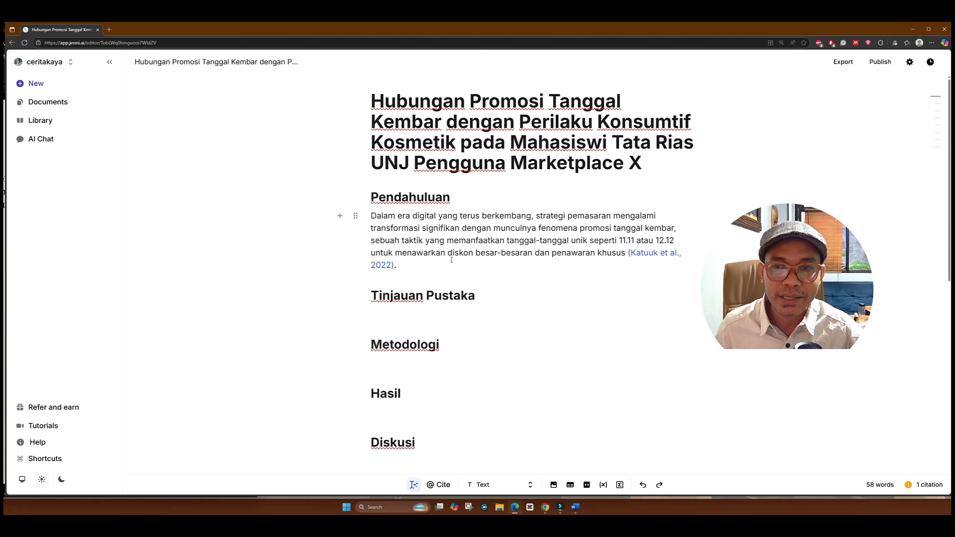
pyautogui.click(479, 322)
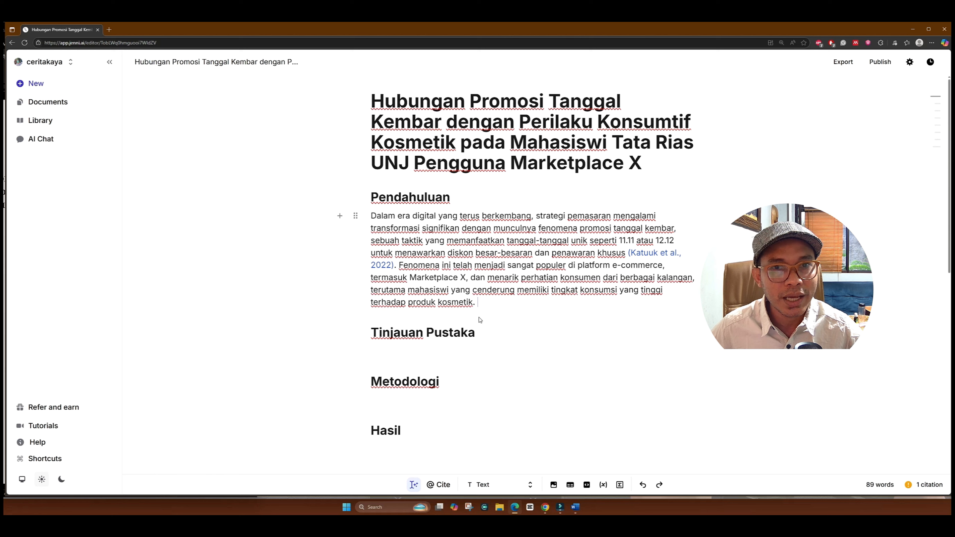
pyautogui.click(482, 341)
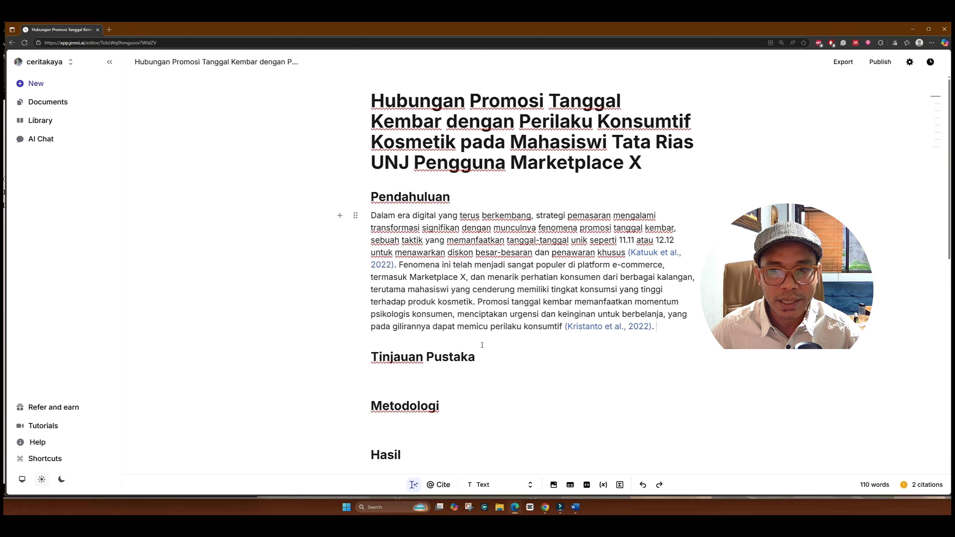
pyautogui.scroll(-2, 482, 345)
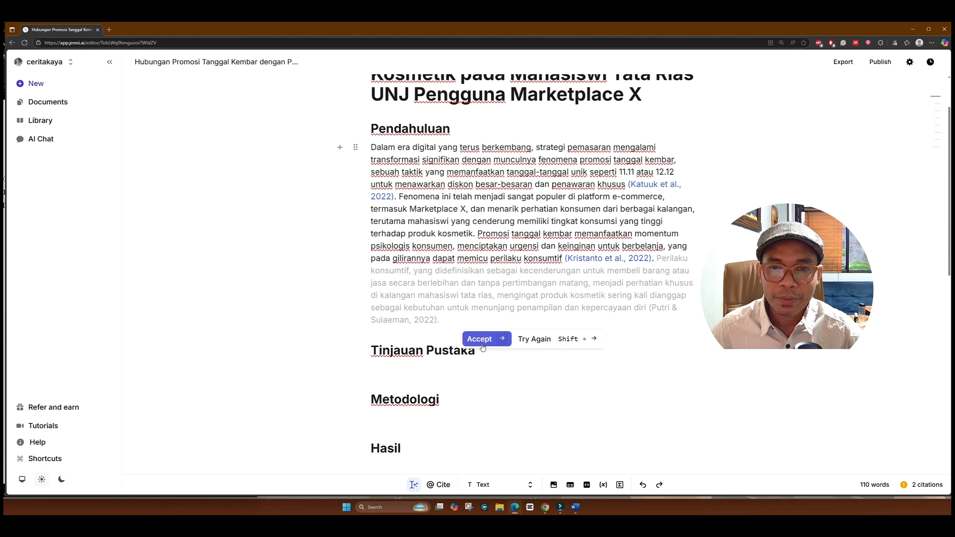
pyautogui.click(483, 344)
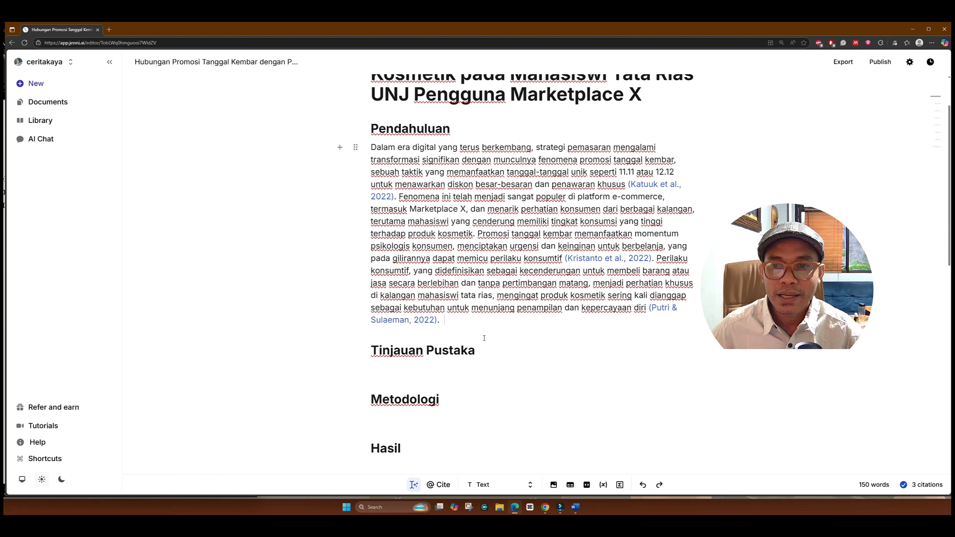
pyautogui.click(480, 388)
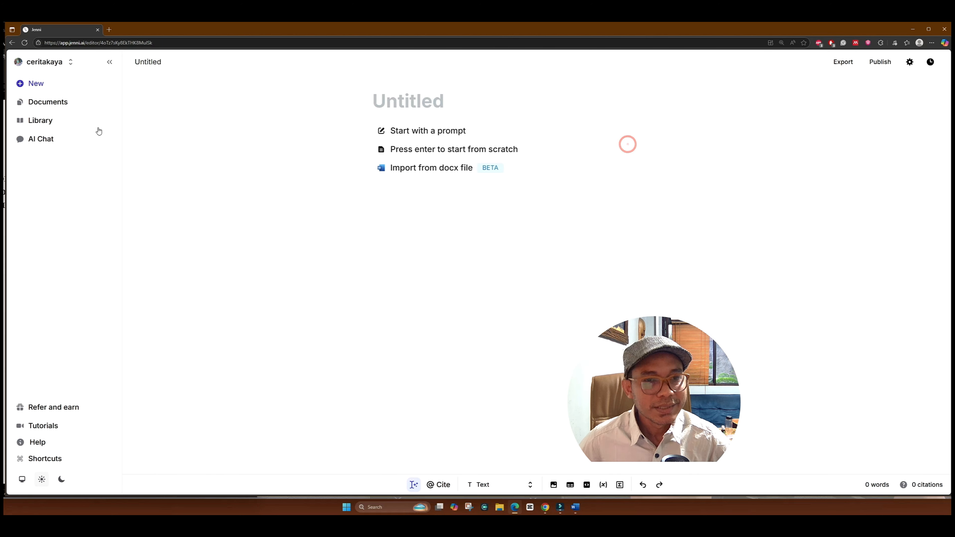
# Step: Ask AI Chat for marketing management terminology with the prompt "tolong berikan terminologi manajemen pemasaran dari para ahli"
pyautogui.click(44, 139)
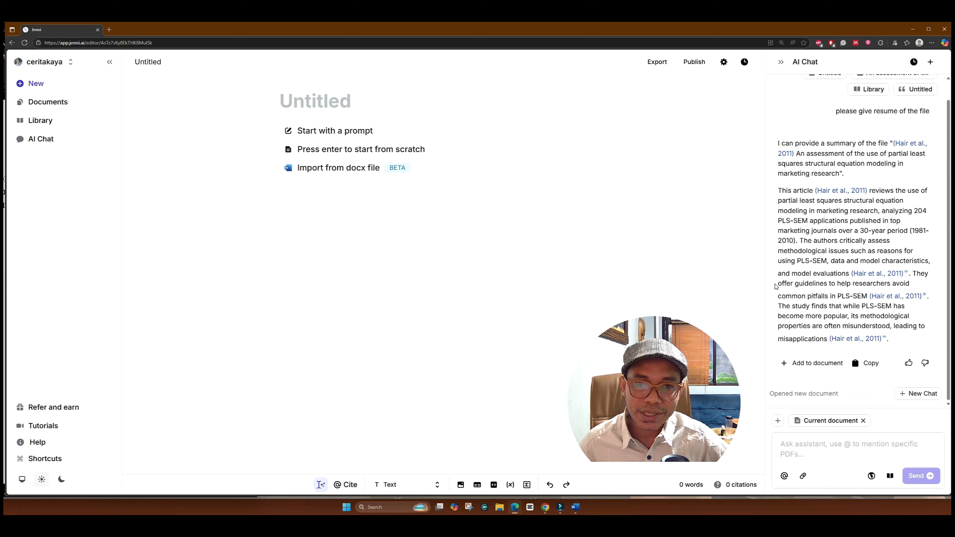
pyautogui.click(815, 448)
pyautogui.write('tol')
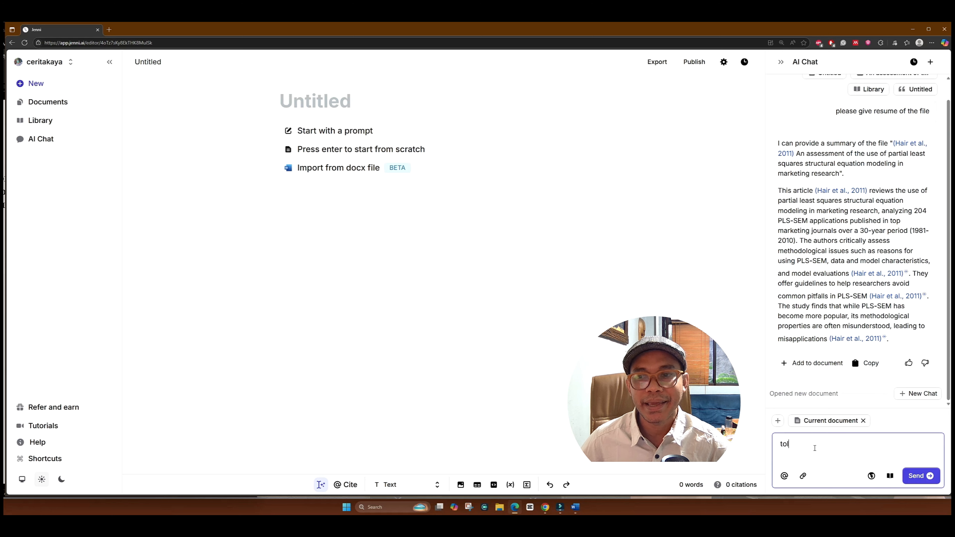
pyautogui.write('ong berikan')
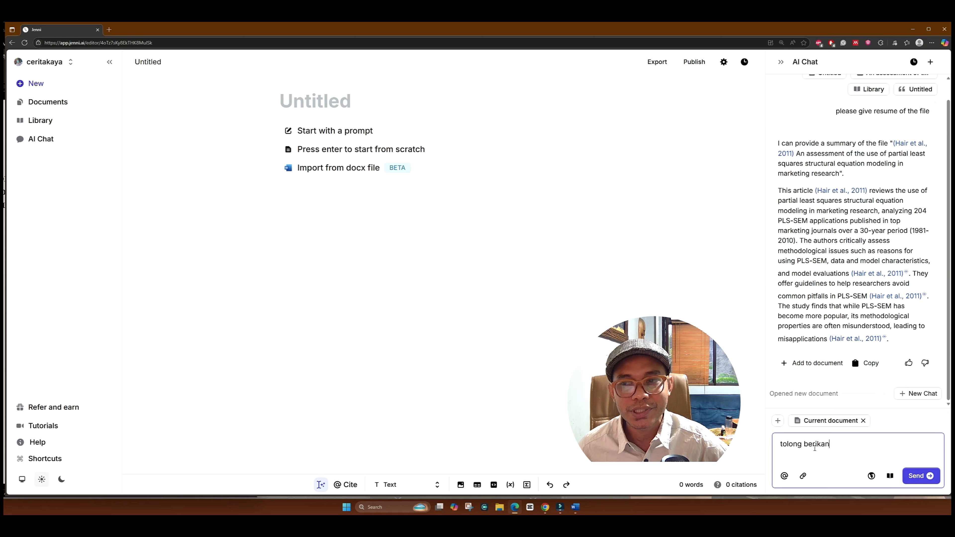
pyautogui.write(' term')
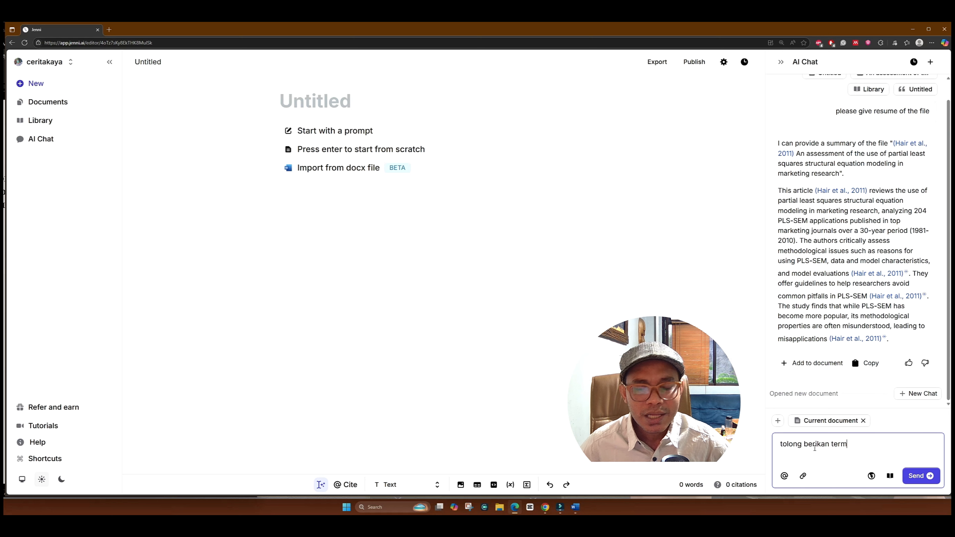
pyautogui.write('inologi')
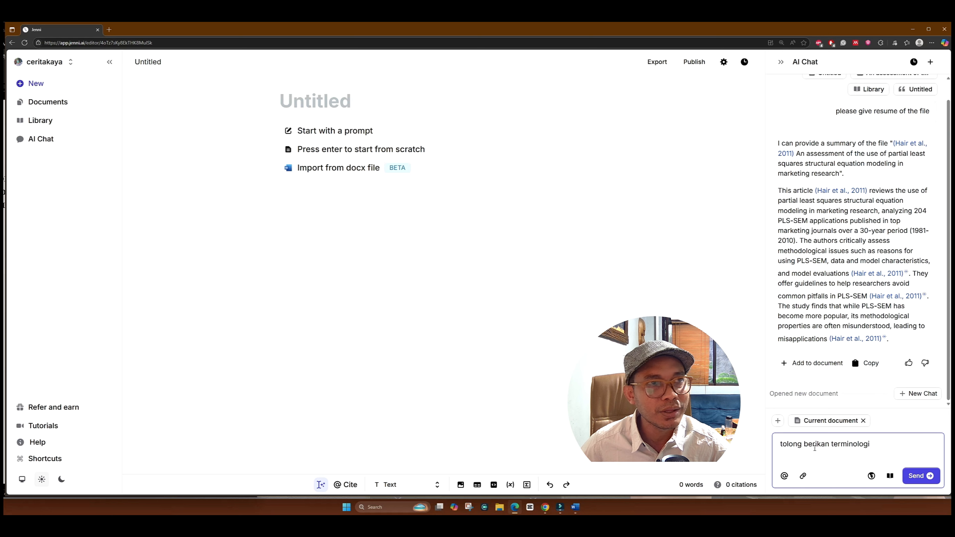
pyautogui.write(' manajemen p')
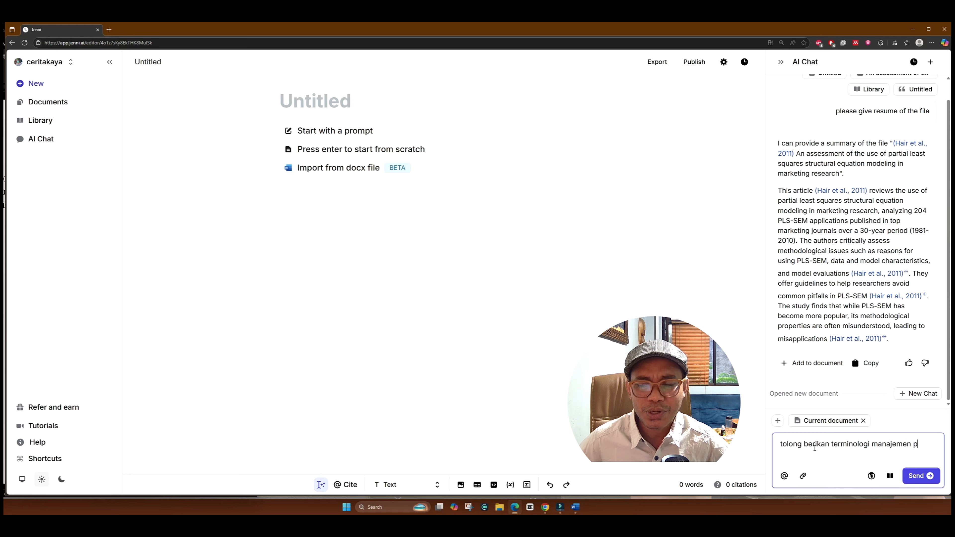
pyautogui.write('emasaran dar')
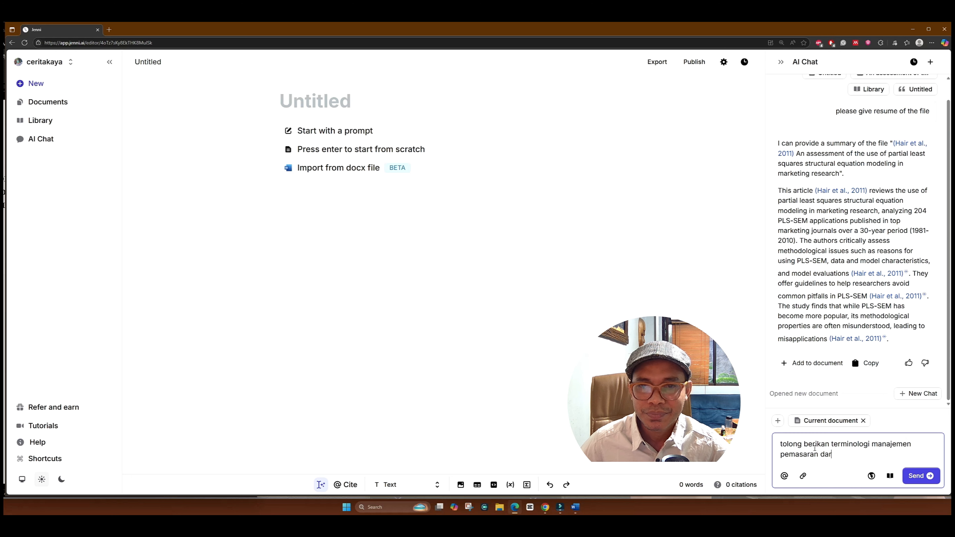
pyautogui.write('i para ahli')
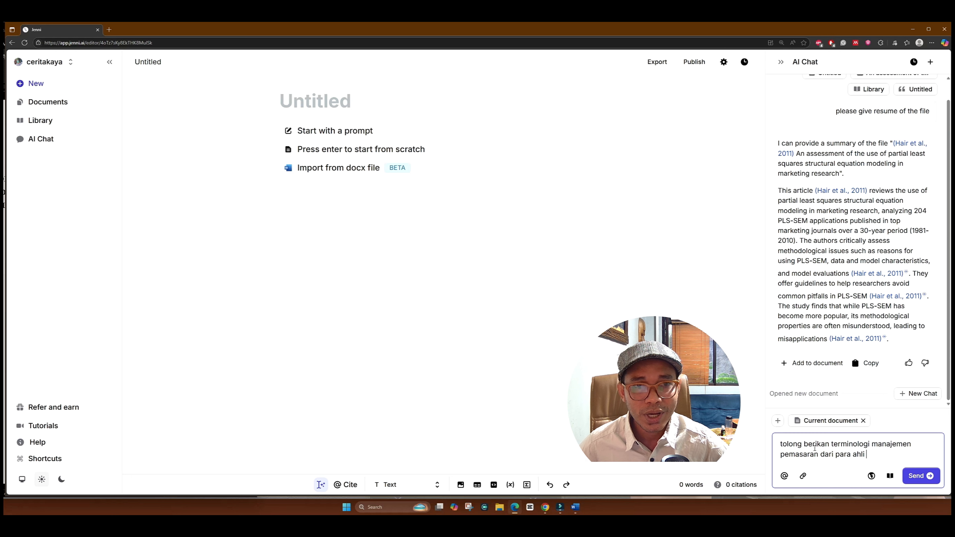
pyautogui.write(', ambil dari b')
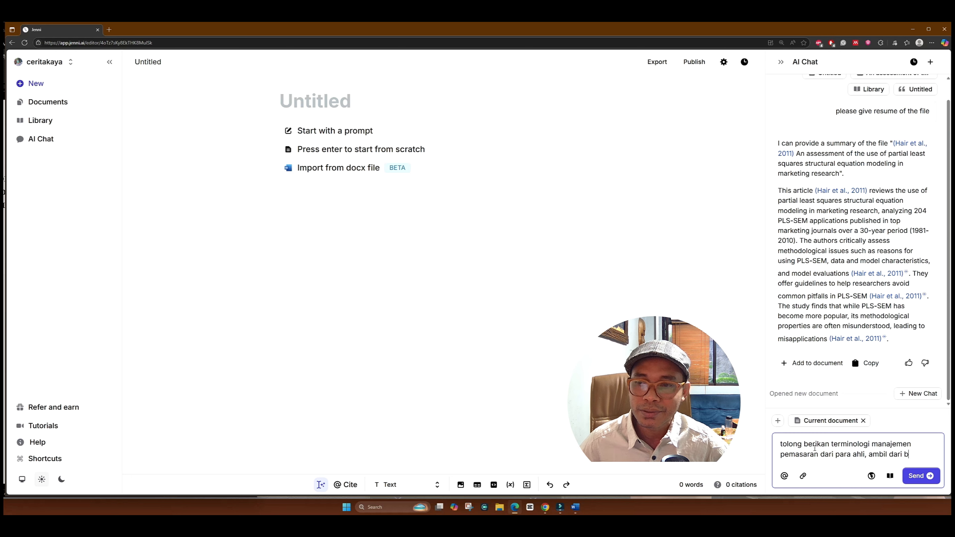
# Step: Enable the document's Citation Recency Filter and set its most recent year to 2021
pyautogui.click(723, 62)
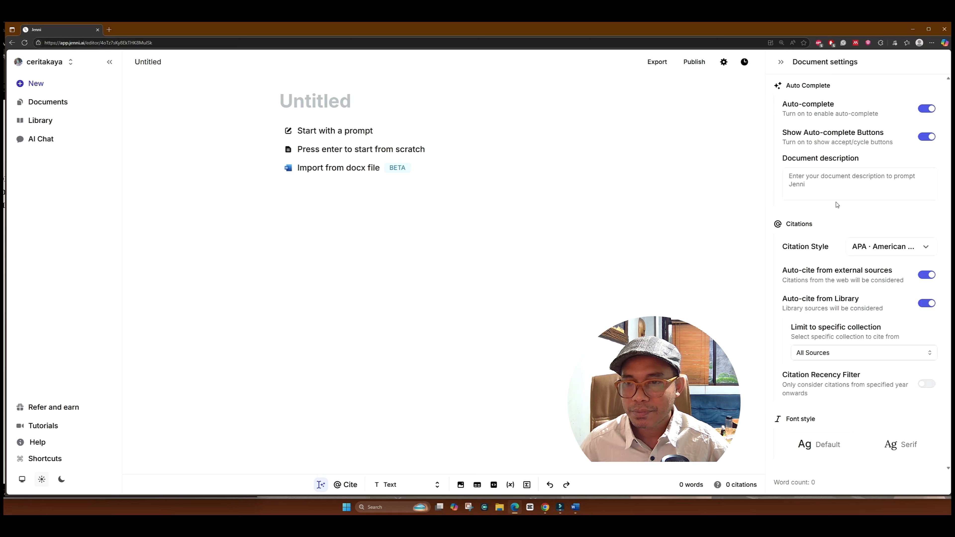
pyautogui.click(928, 383)
pyautogui.click(825, 428)
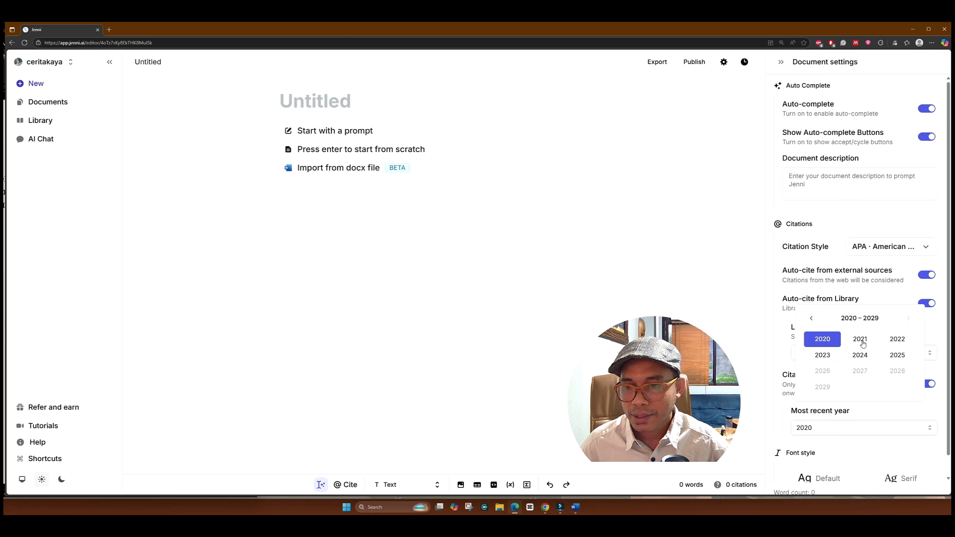
pyautogui.click(860, 340)
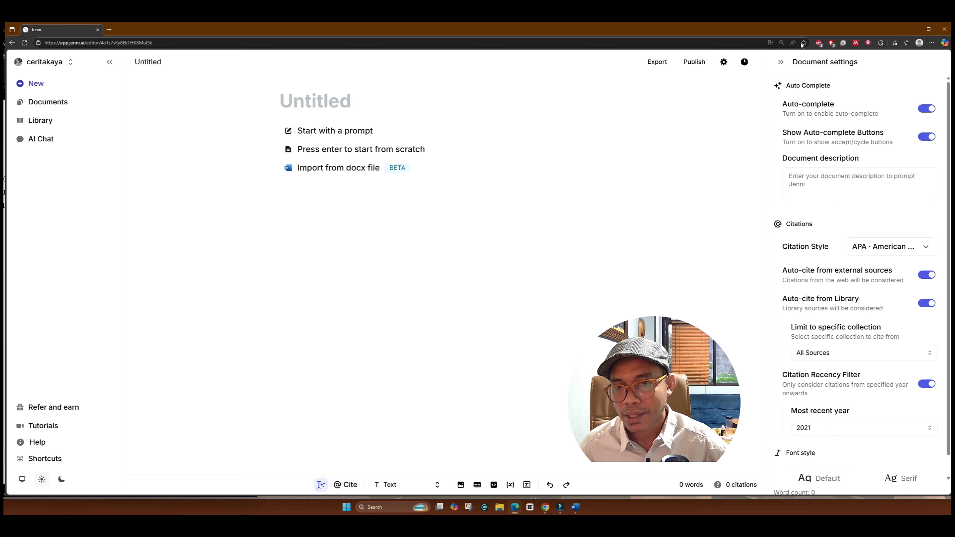
pyautogui.click(782, 62)
# Step: Start a new AI Chat conversation and add Web to its context alongside the current document
pyautogui.click(40, 139)
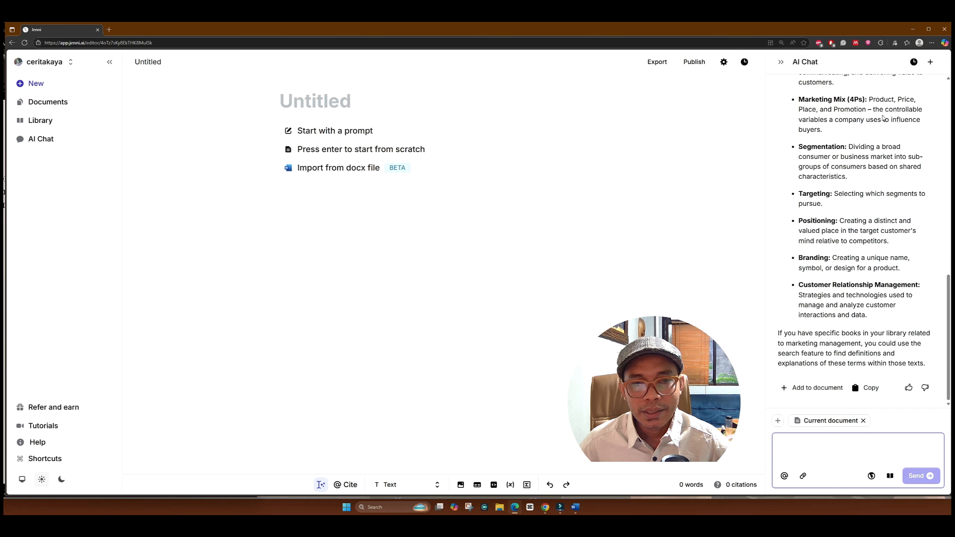
pyautogui.click(931, 61)
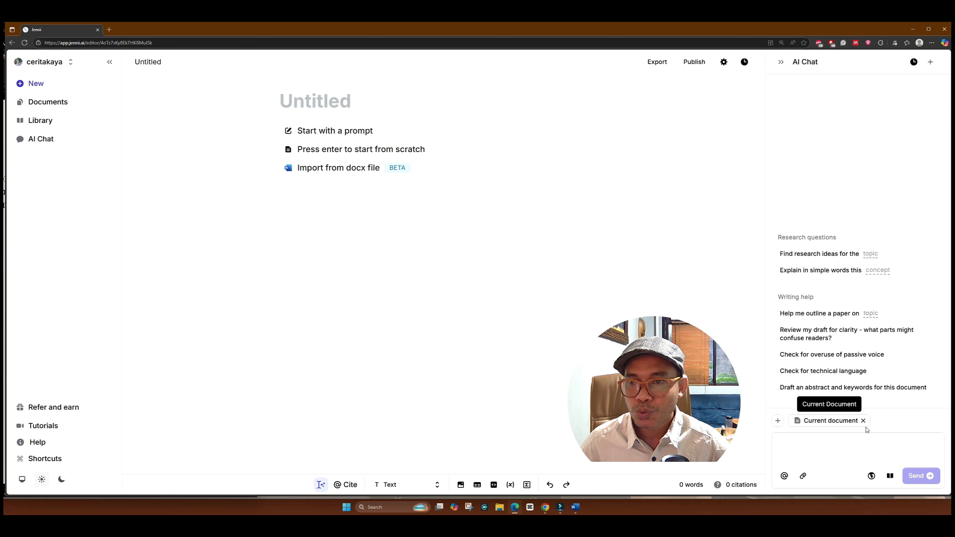
pyautogui.click(776, 419)
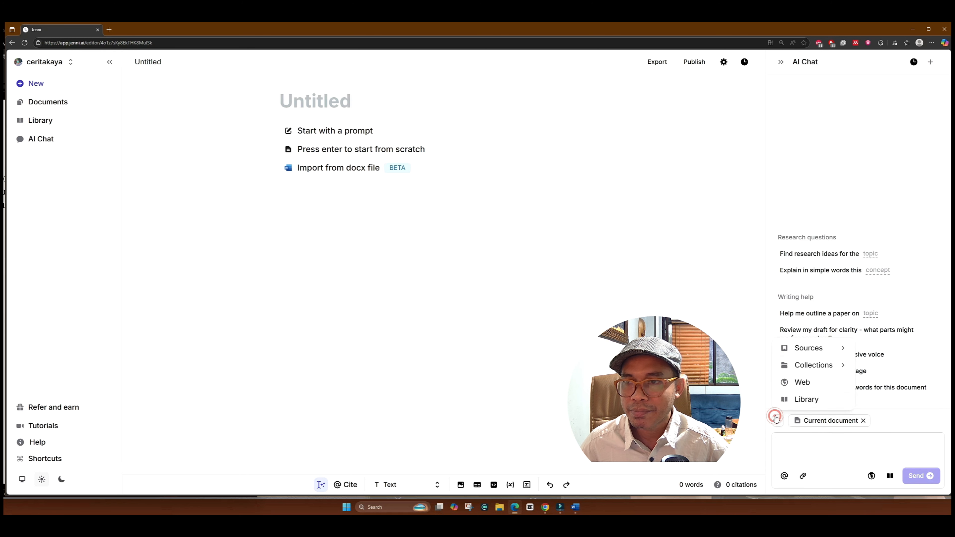
pyautogui.click(805, 346)
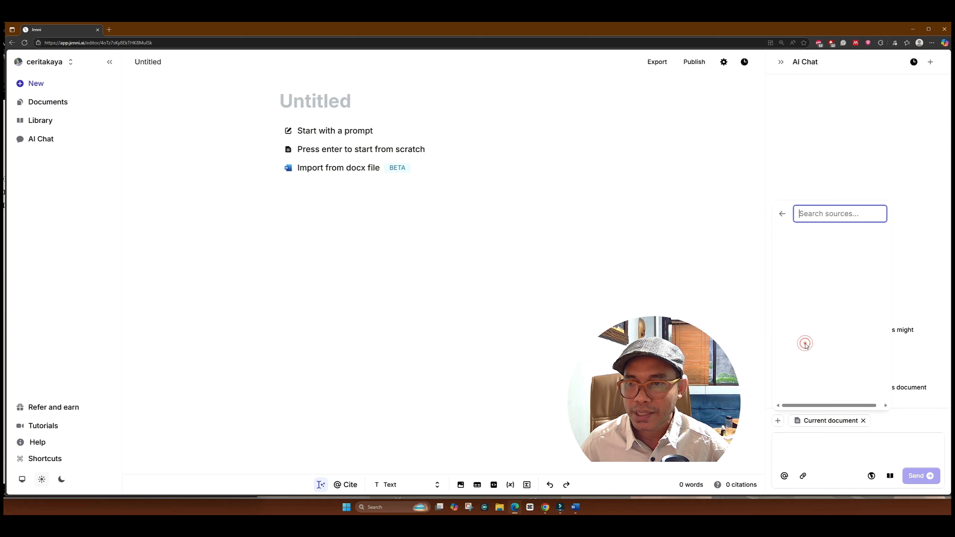
pyautogui.click(782, 214)
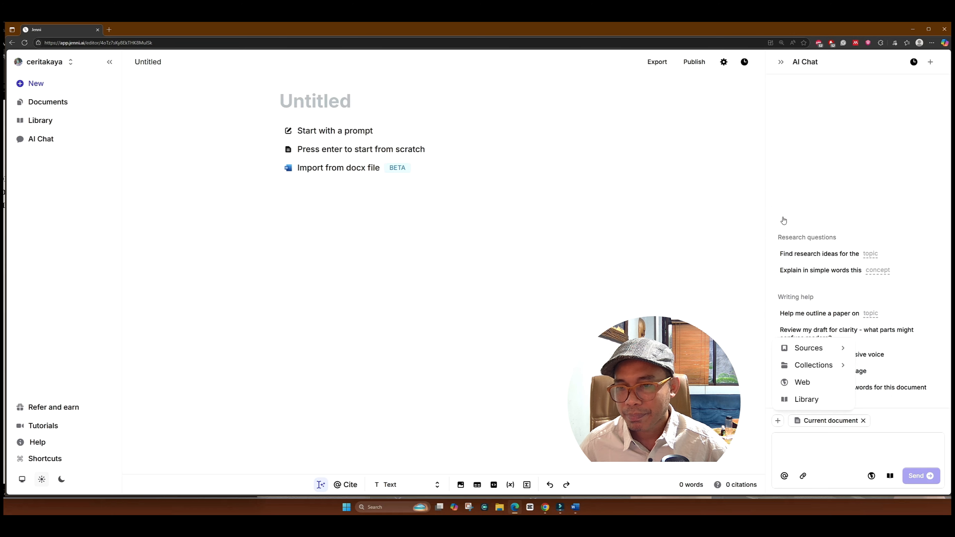
pyautogui.click(824, 382)
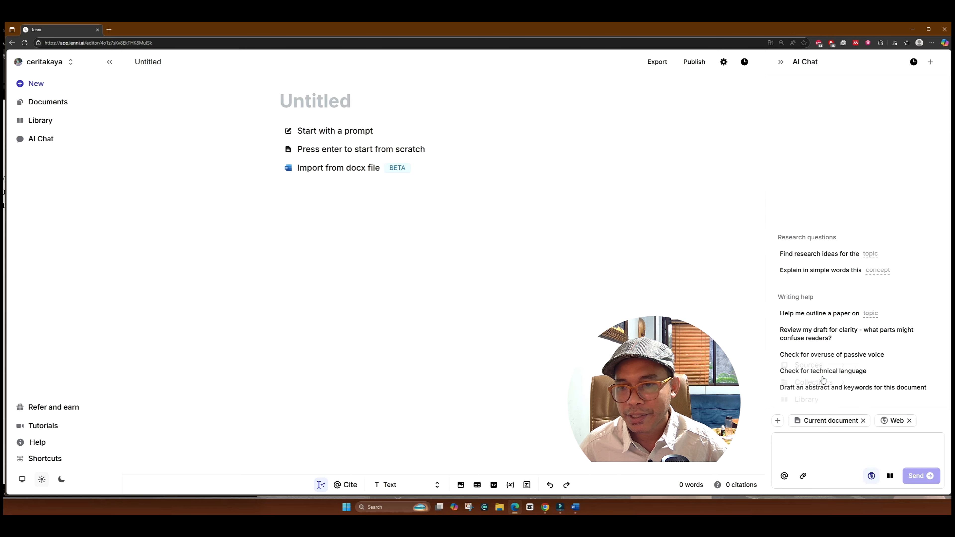
pyautogui.click(779, 421)
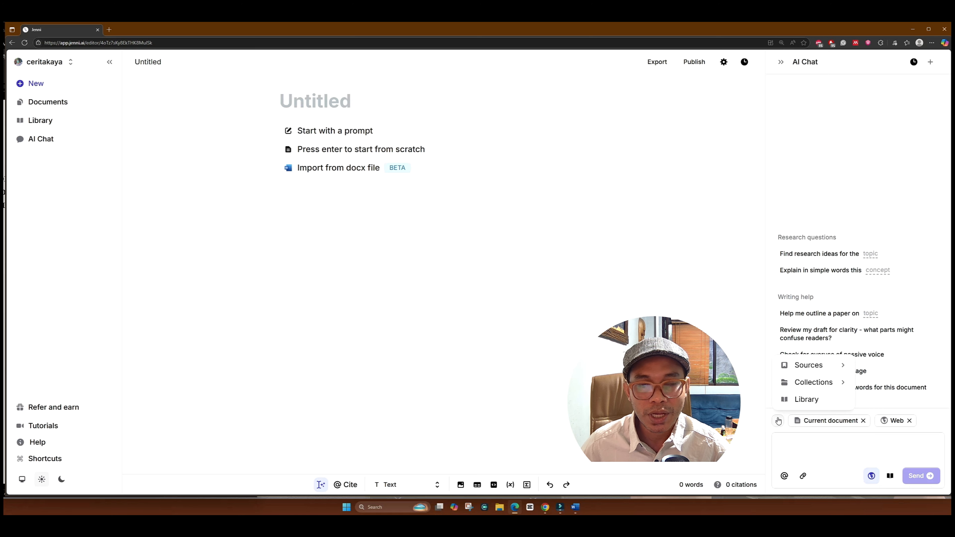
# Step: Send AI Chat the prompt "tolong berikan terminologi teori perilaku konsumen dari para ahli (5 ahli) dan sumbernya"
pyautogui.click(828, 453)
pyautogui.write('tolo')
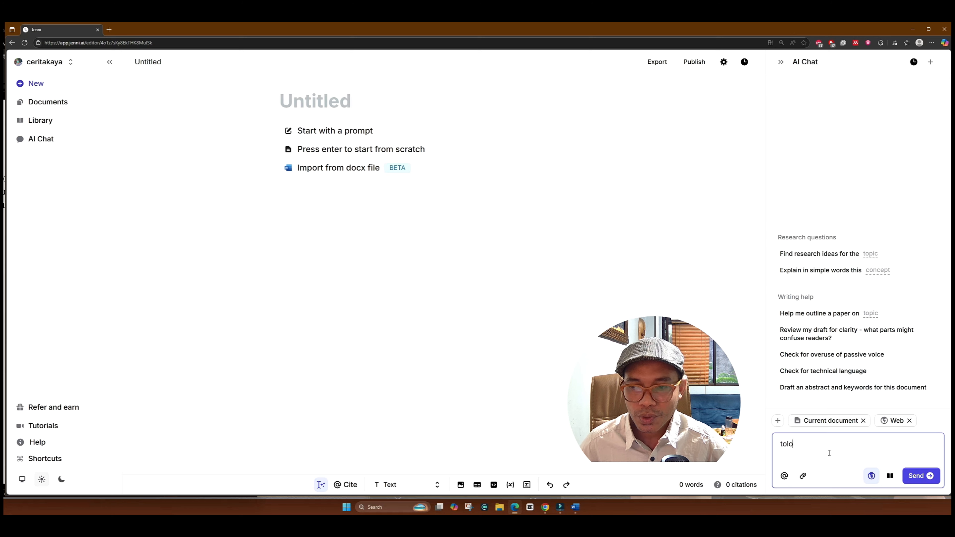
pyautogui.write('ng b')
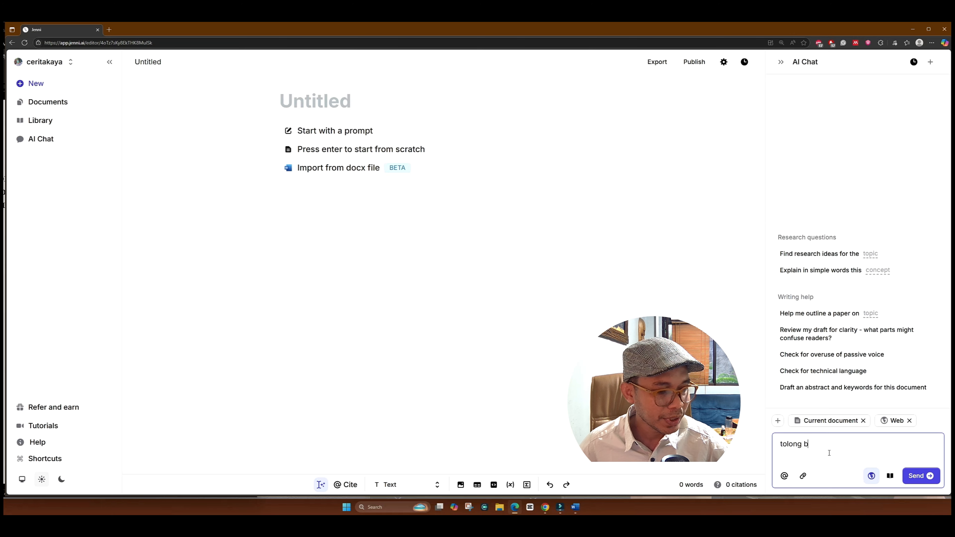
pyautogui.write('eerikan terminologi')
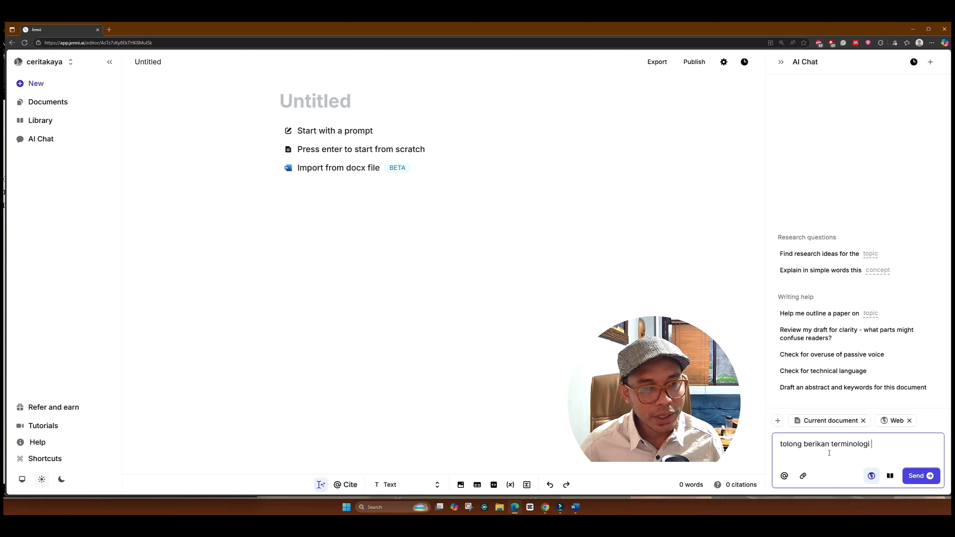
pyautogui.write(' perilaku')
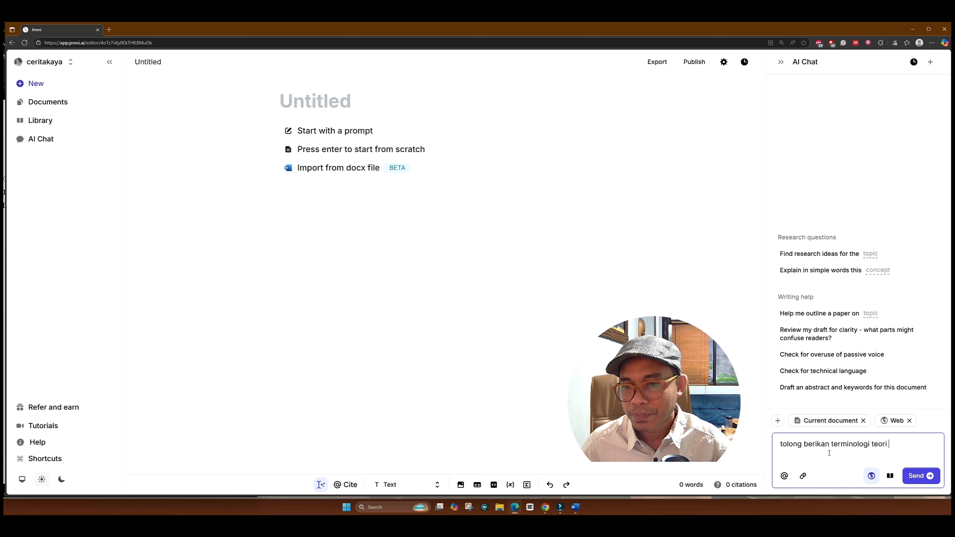
pyautogui.write('per')
pyautogui.write('ilaku konsu')
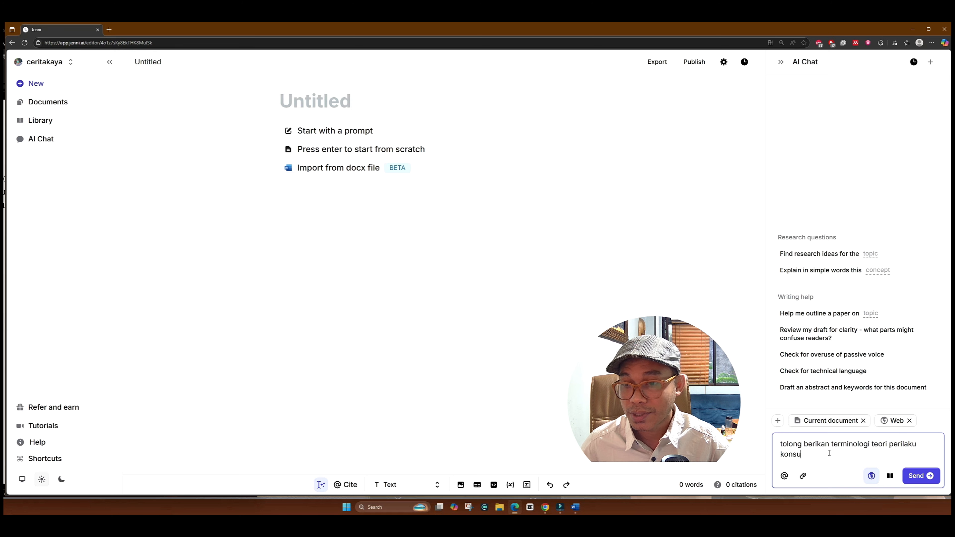
pyautogui.write('men dari para')
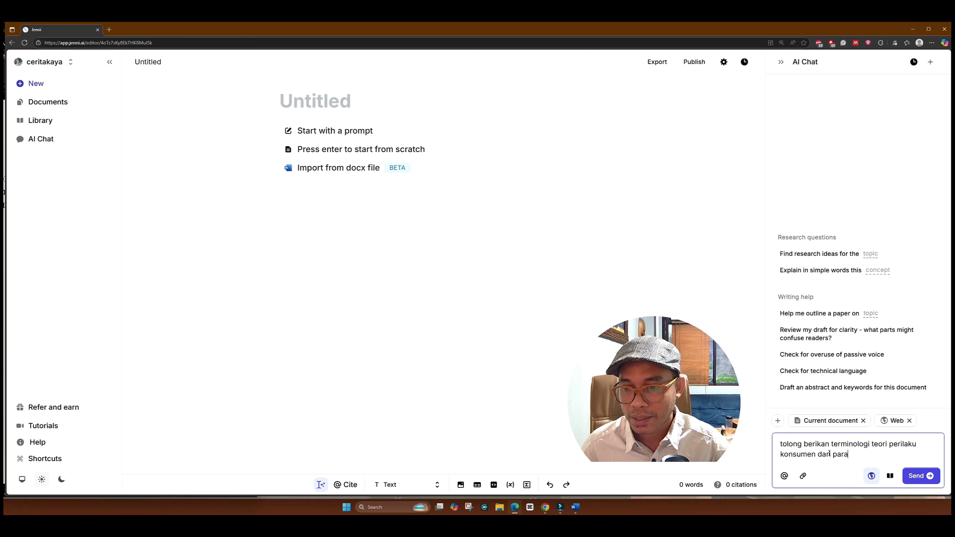
pyautogui.write(' ahli (5 ahli')
pyautogui.press('Return')
# Step: View the cited Heliyon article "Main theoretical consumer behavioural models" and its PDF, close both, and review the chat's expert definitions
pyautogui.moveTo(853, 197)
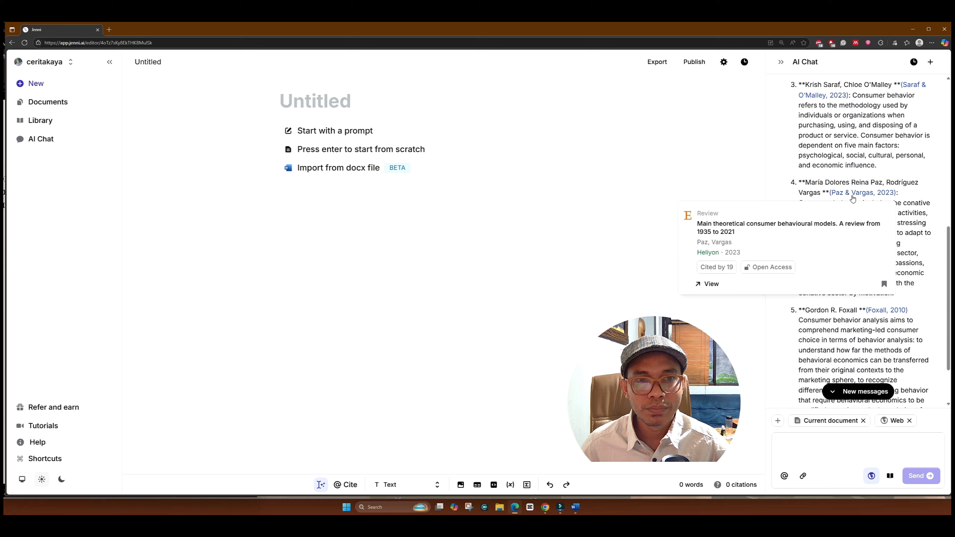
pyautogui.click(711, 285)
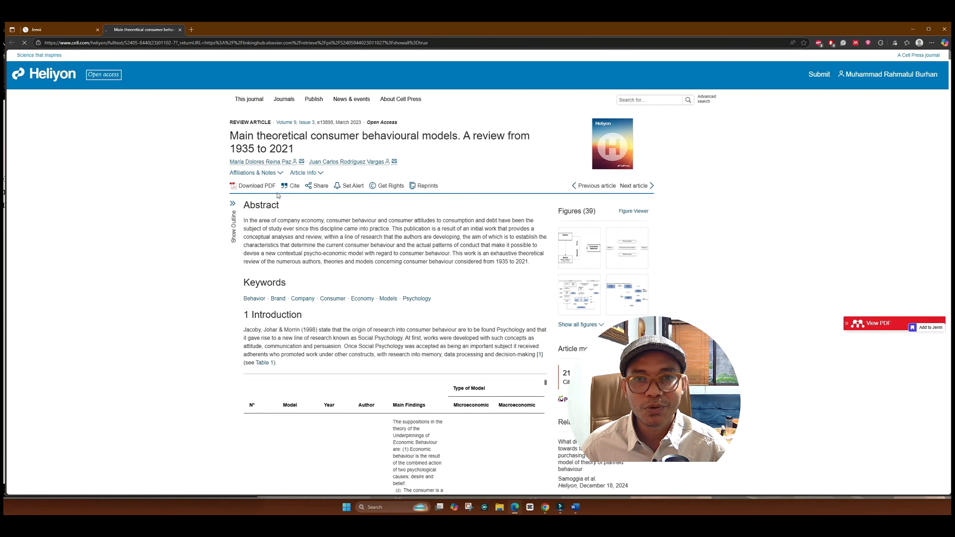
pyautogui.click(251, 186)
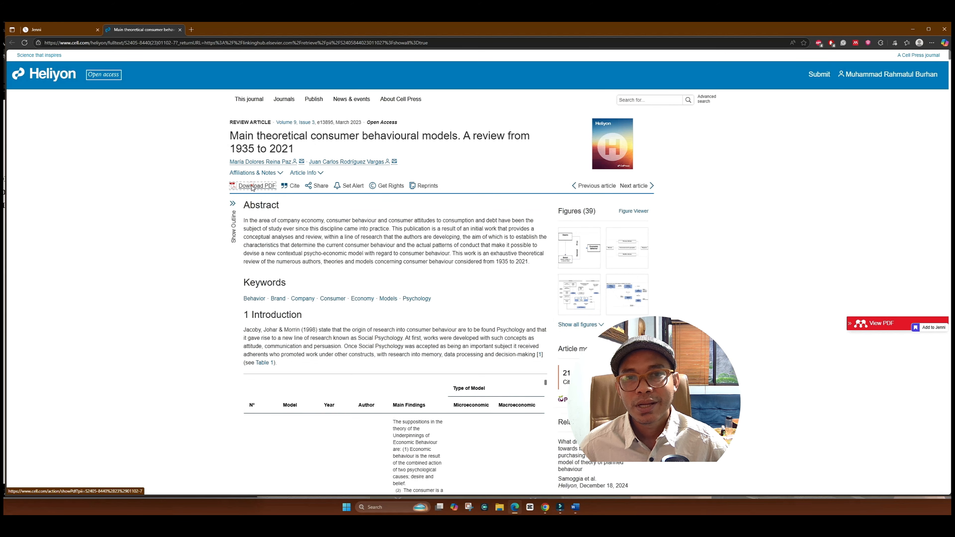
pyautogui.scroll(11, 647, 242)
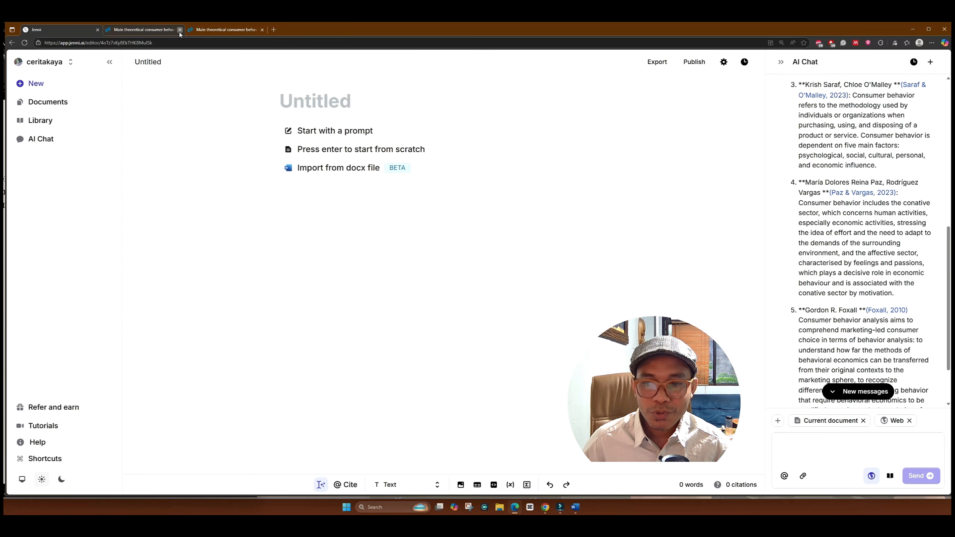
pyautogui.click(180, 30)
pyautogui.click(180, 30)
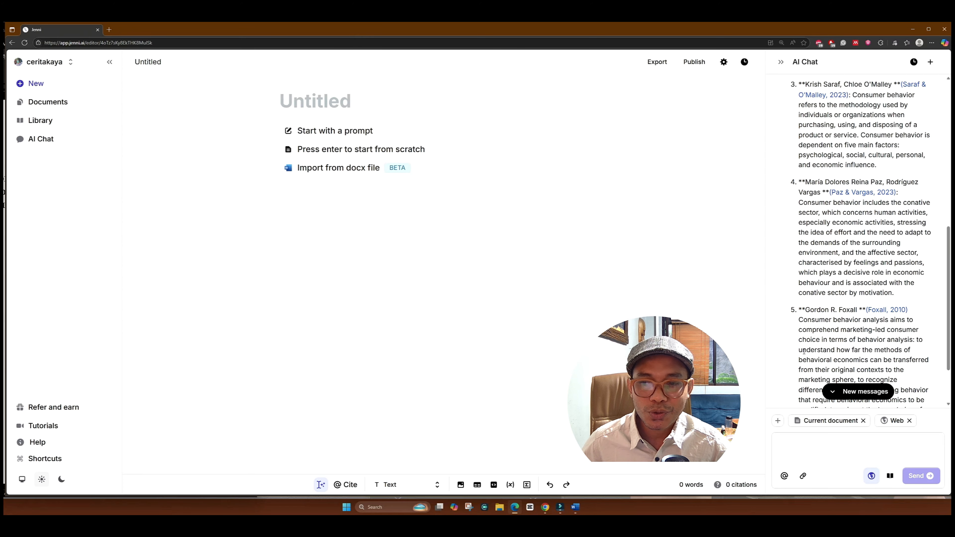
pyautogui.scroll(-2, 804, 352)
pyautogui.scroll(5, 804, 352)
pyautogui.scroll(5, 803, 352)
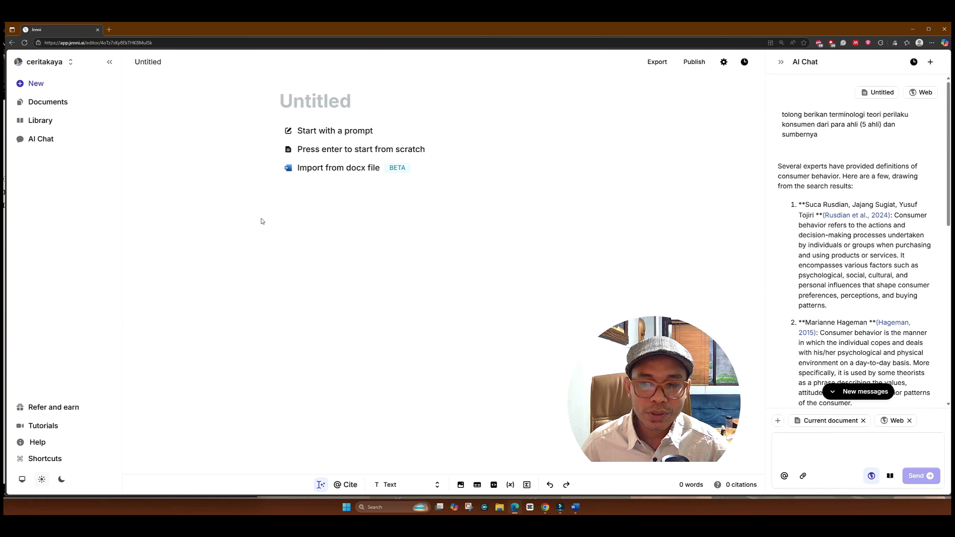
# Step: Attach the article "A Test of Two Models of Value Creation" and send "tolong berikan resume dari artikel tersebut dan kaitkan dengan teori CSV"
pyautogui.click(803, 475)
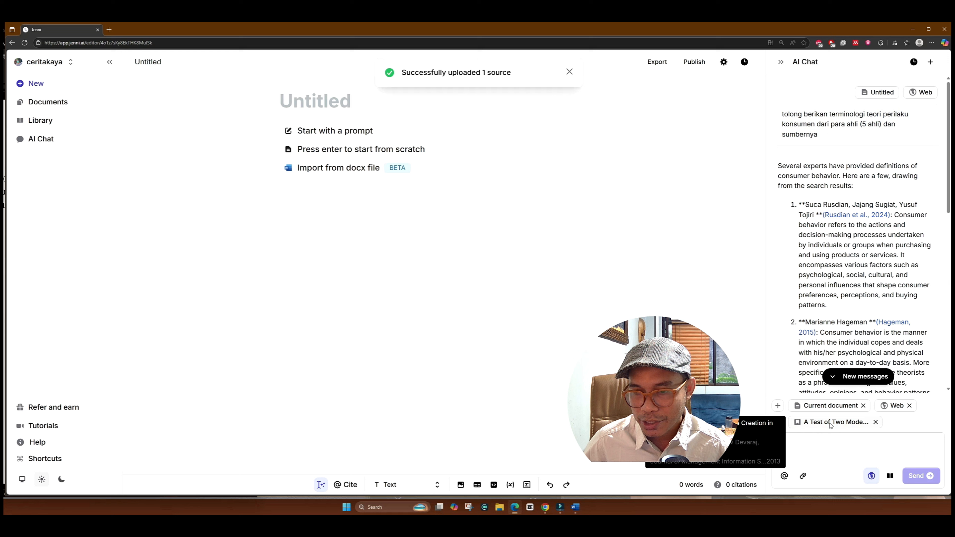
pyautogui.click(835, 441)
pyautogui.write('tolong b')
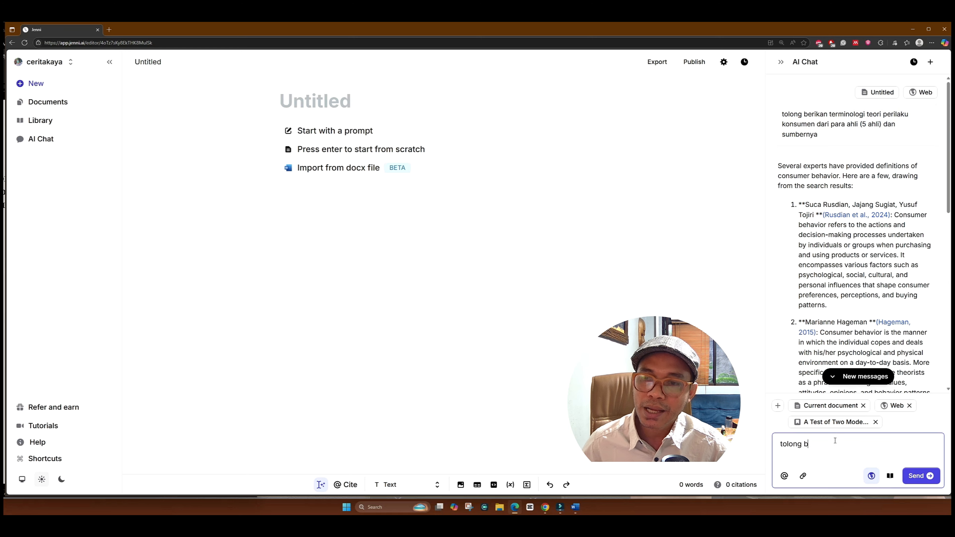
pyautogui.write('erikan resume dari artikel tersebut dan kaitkan dengan teori')
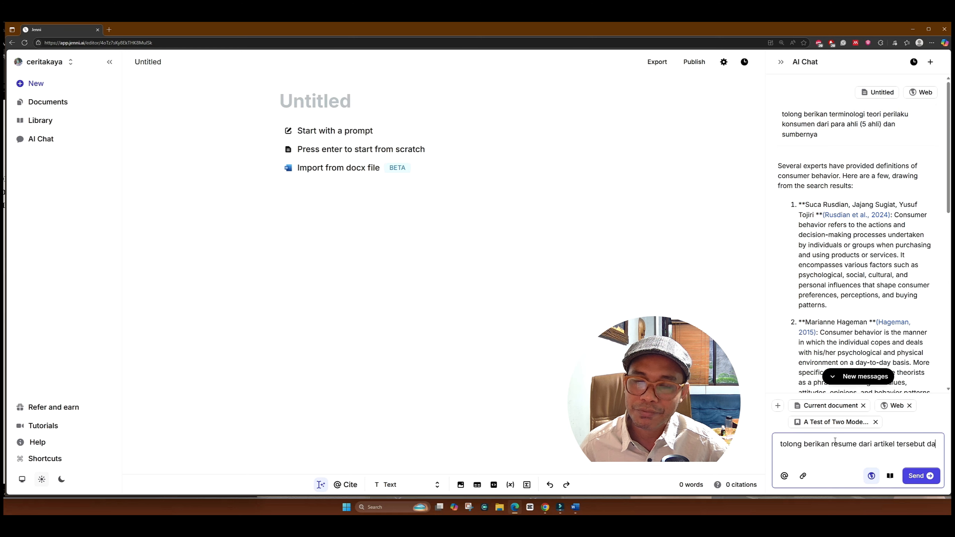
pyautogui.write(' CSV')
pyautogui.press('Return')
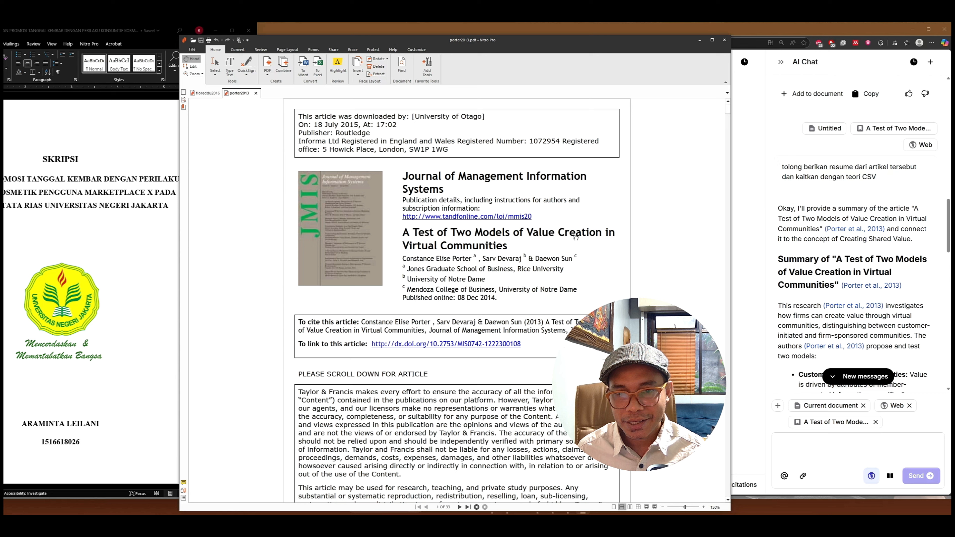
# Step: Check the porter2013 PDF's title page against the chat summary, and minimize the Word and PDF windows to return to Jenni
pyautogui.click(144, 160)
pyautogui.click(215, 30)
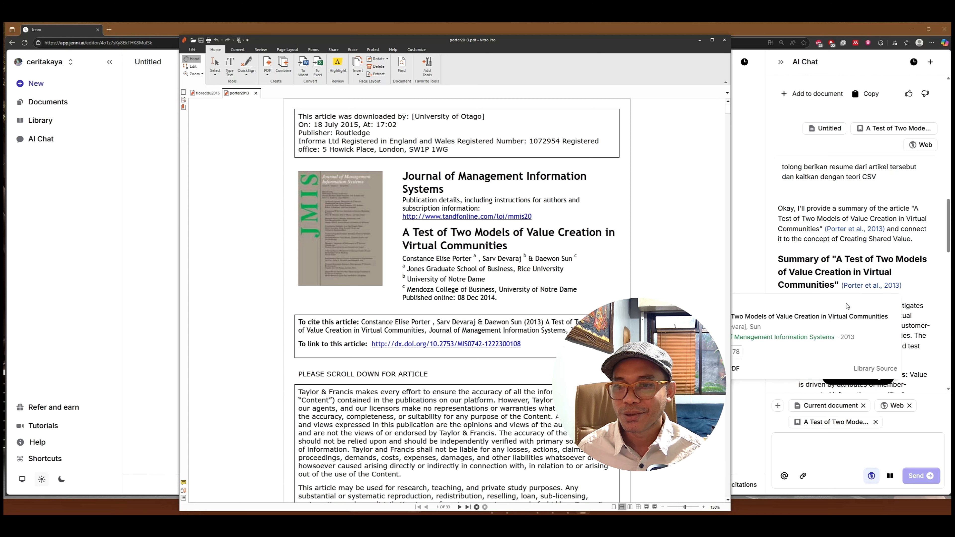
pyautogui.click(699, 40)
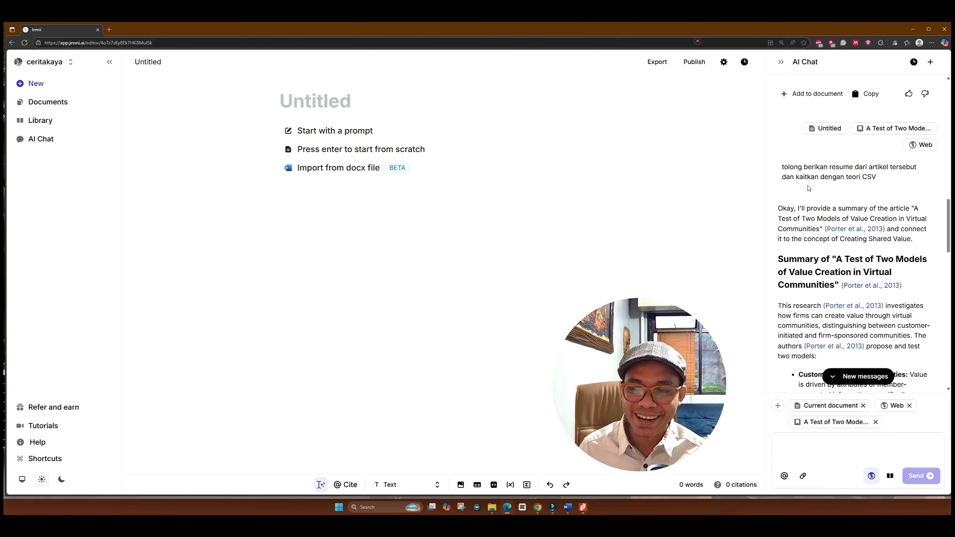